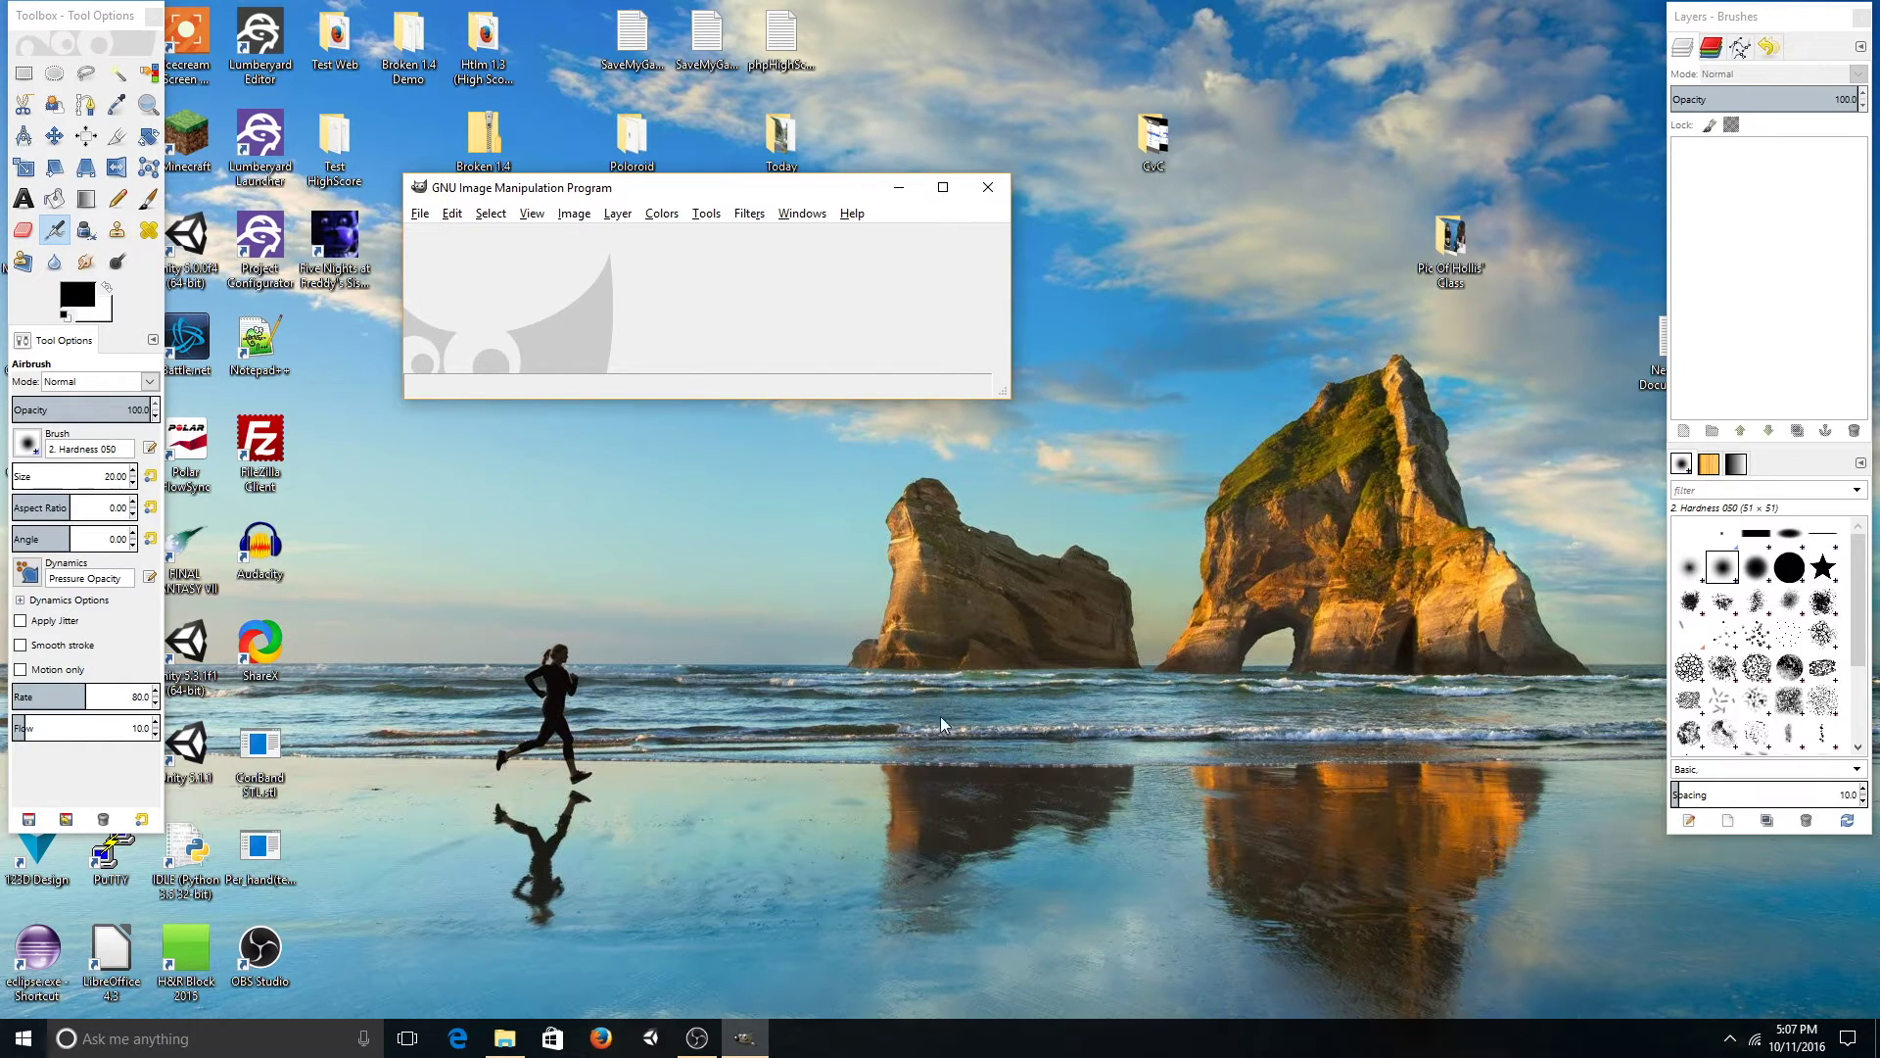
- Open the Obama photo from the Gimp folder in GIMP and select the Foreground Select tool
left_click(503, 1039)
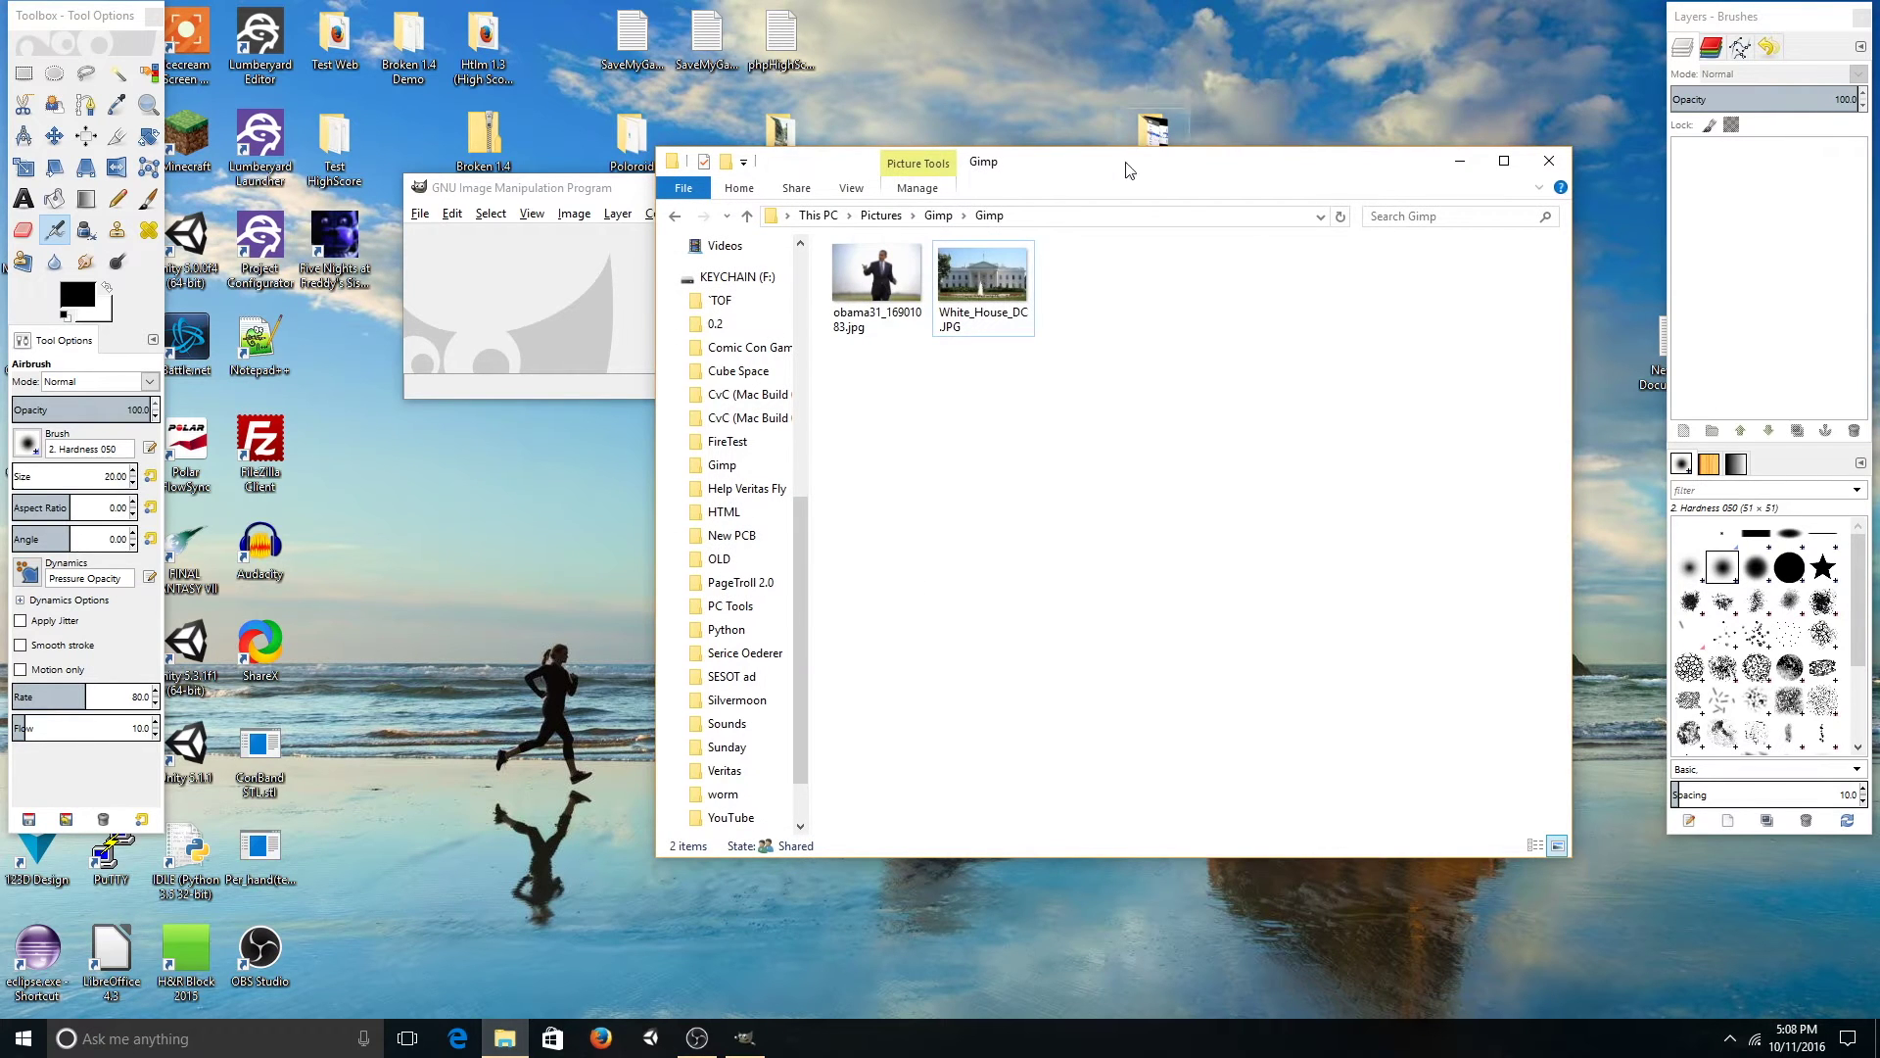
mouse_move(1128, 168)
left_mouse_down()
mouse_move(1306, 278)
mouse_move(1411, 216)
left_mouse_up()
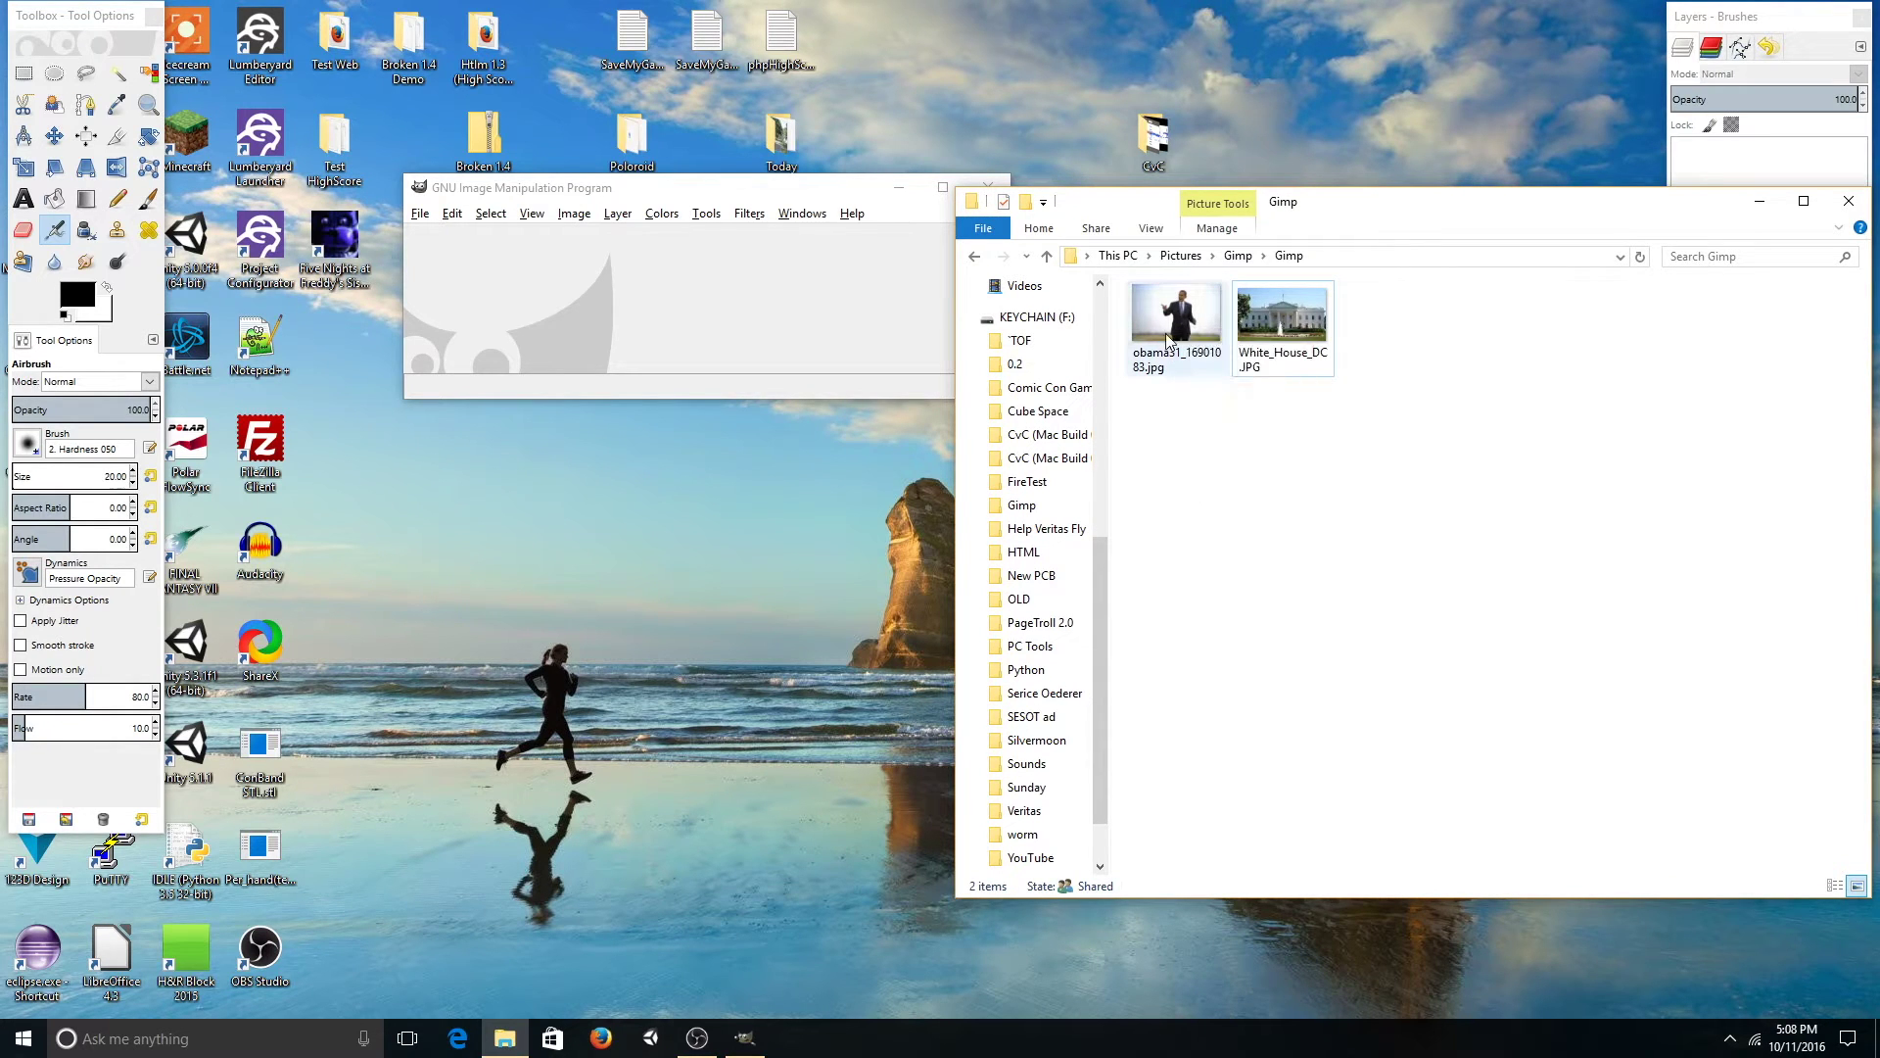
left_click_drag(1158, 320, 775, 315)
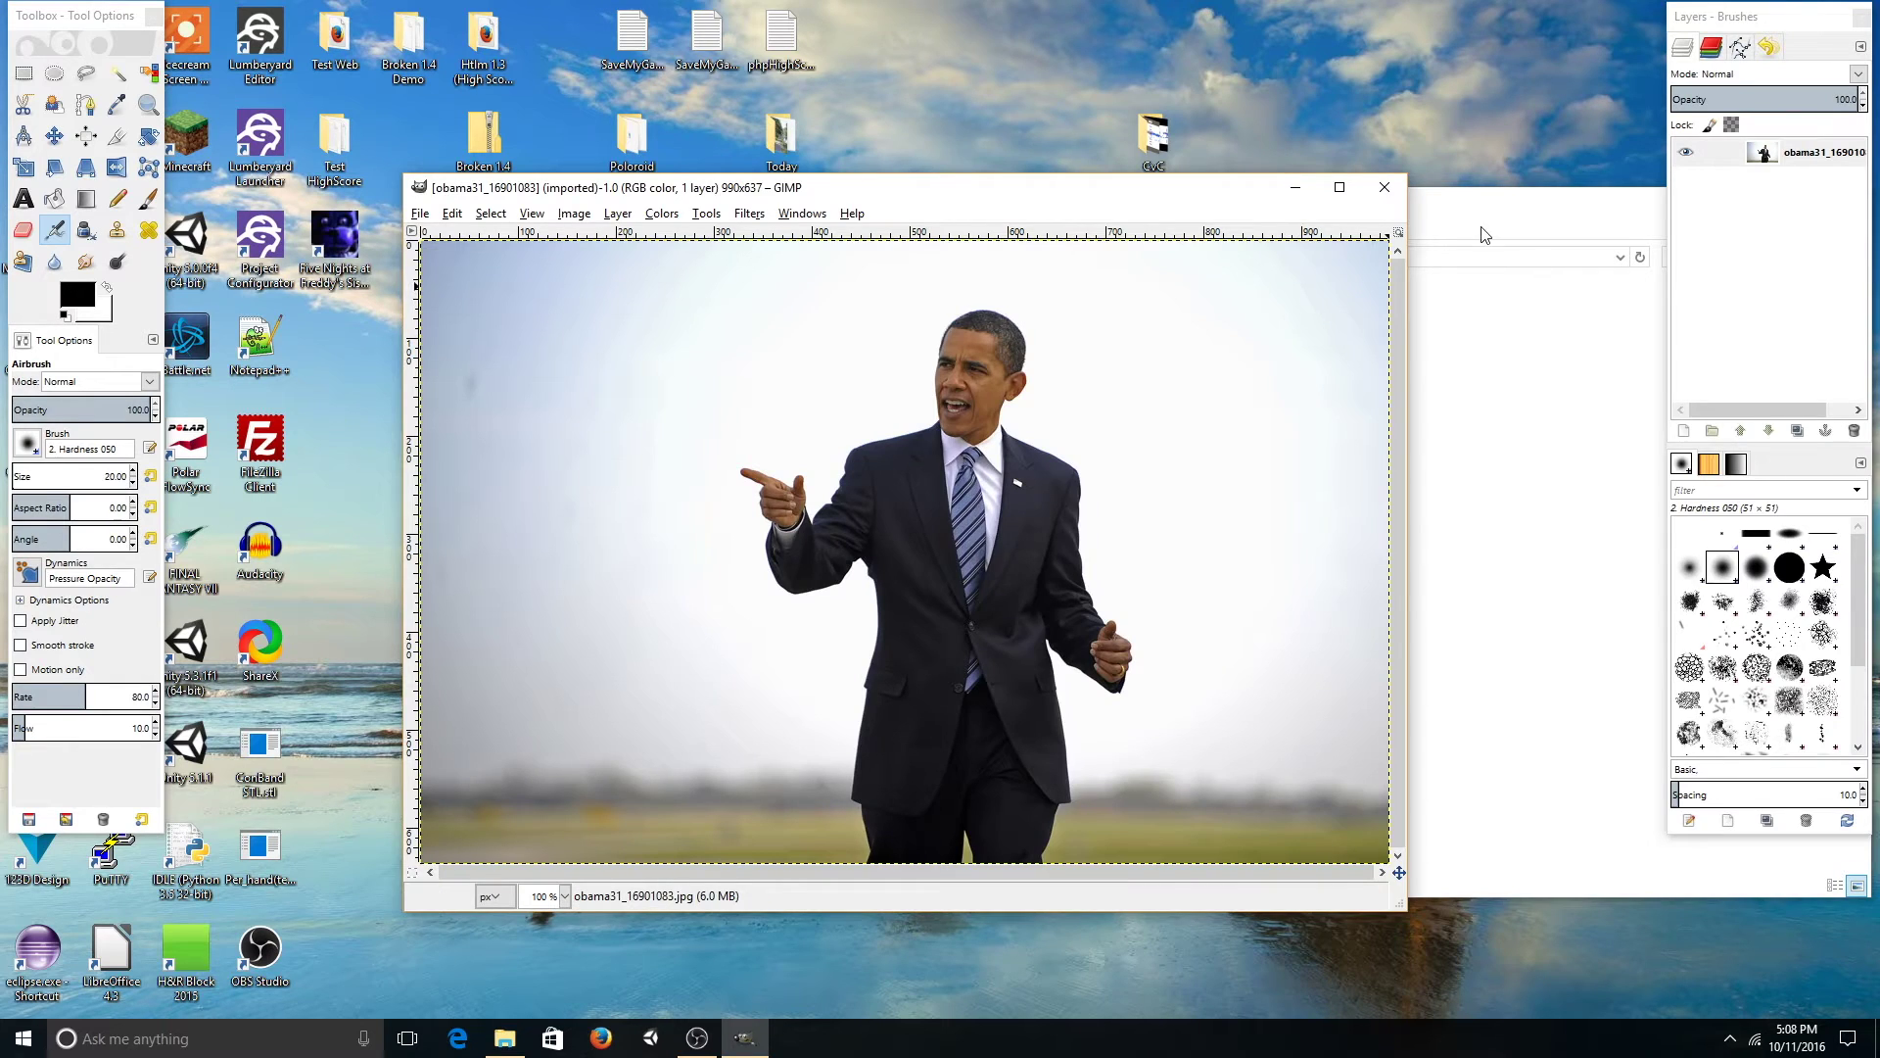
left_click_drag(1481, 219, 1117, 188)
left_click(1366, 191)
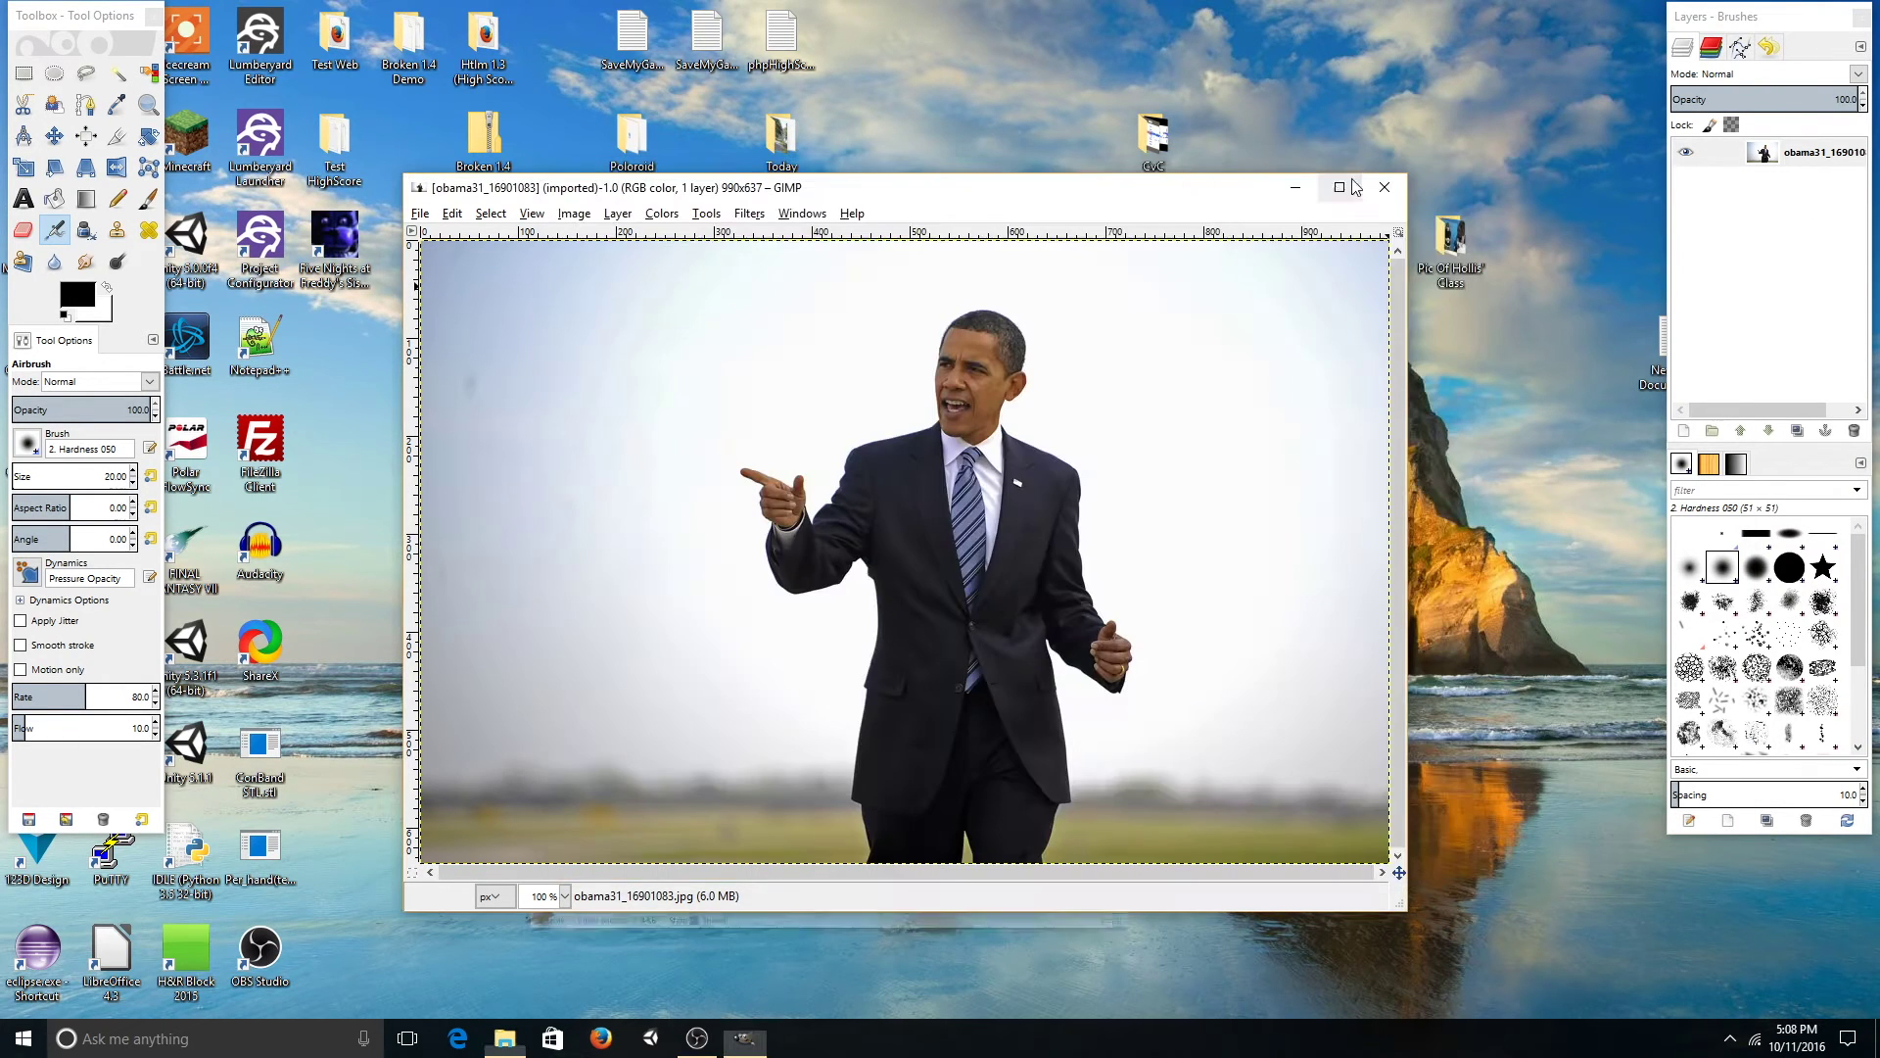
left_click_drag(1201, 189, 1250, 148)
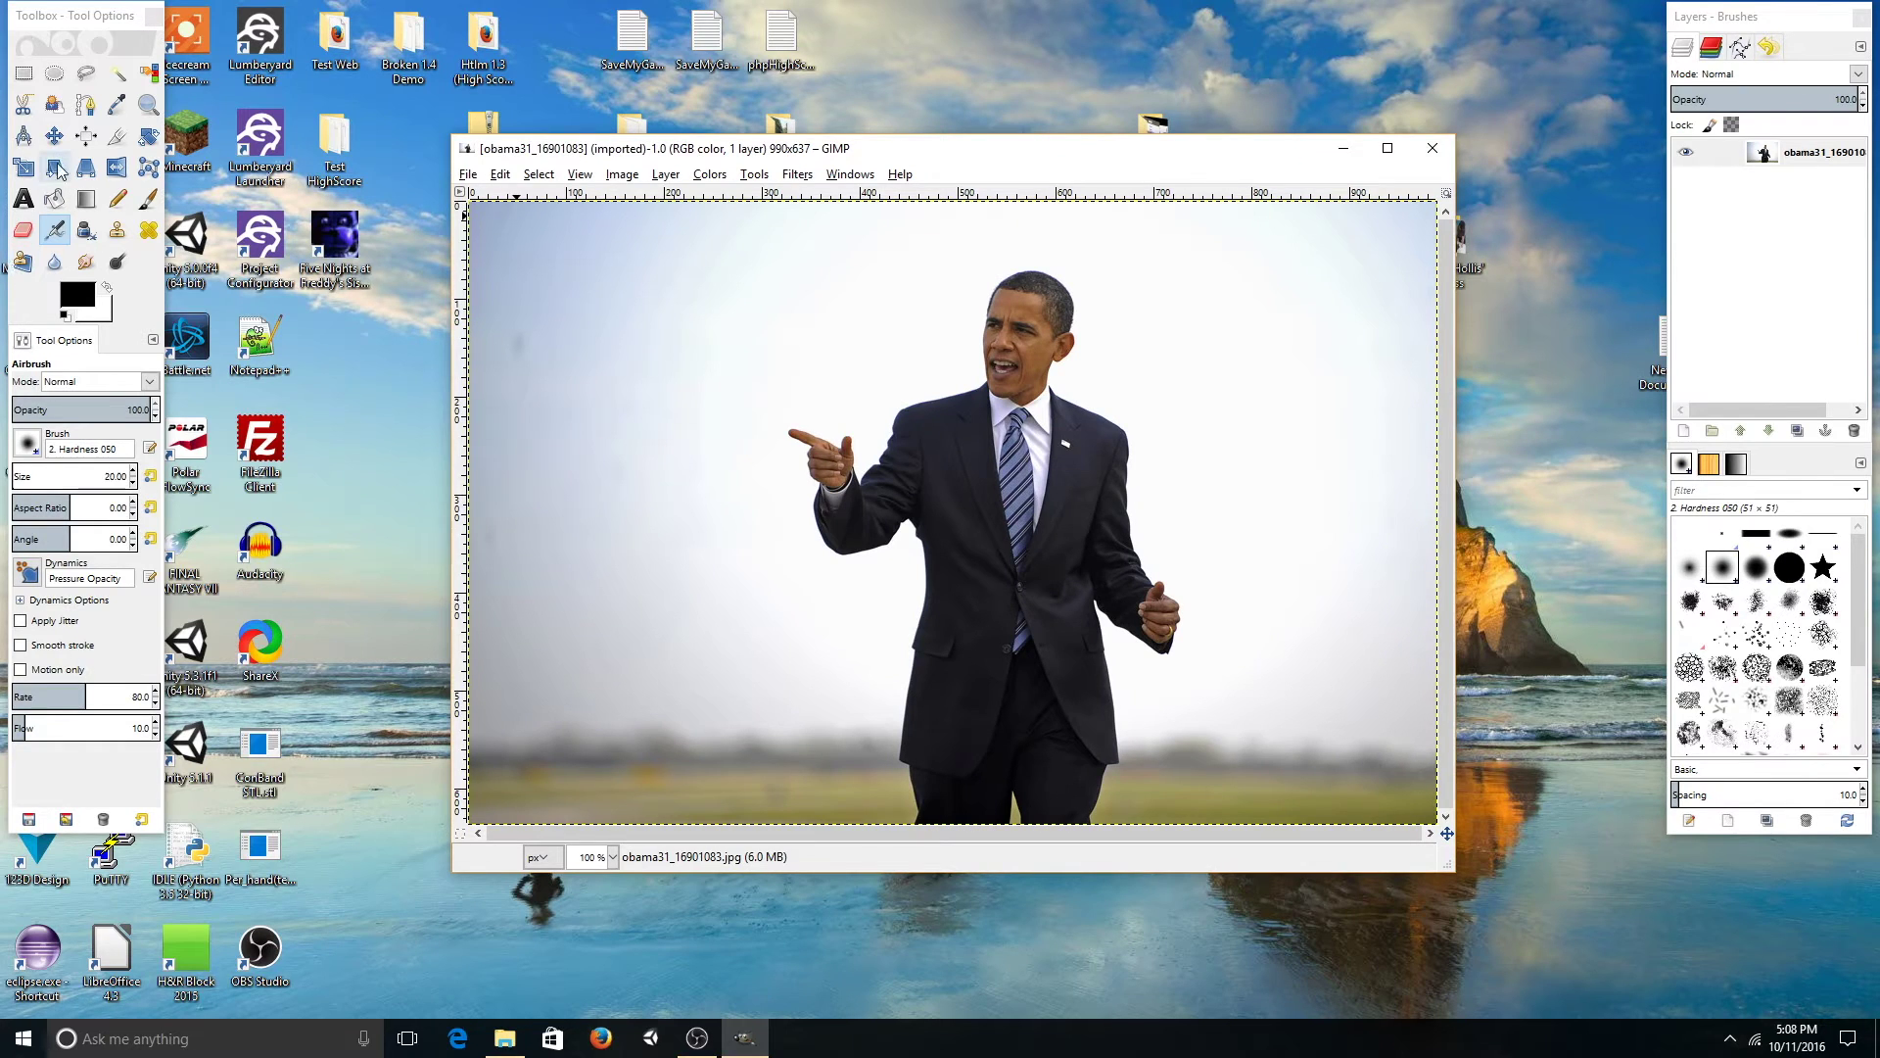
left_click(53, 106)
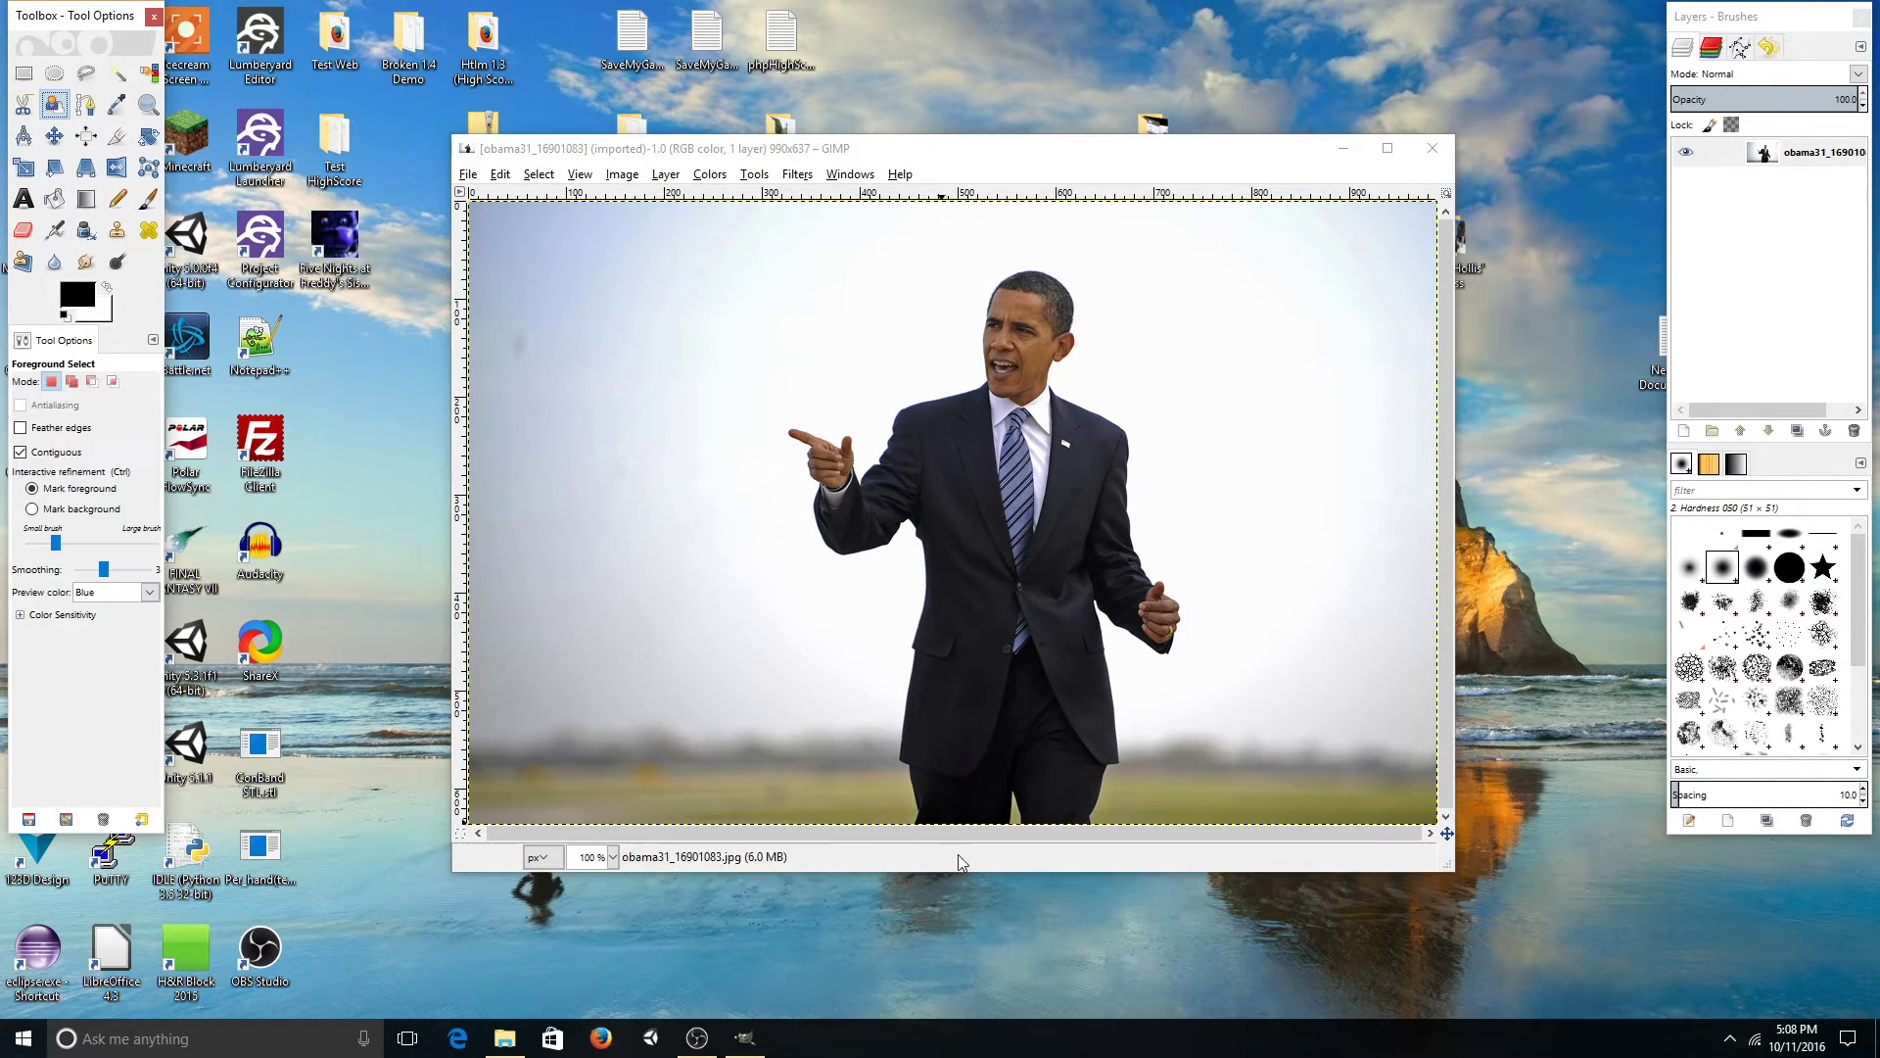
scroll(923, 808, "up", 3)
scroll(921, 789, "up", 3)
scroll(913, 762, "up", 2)
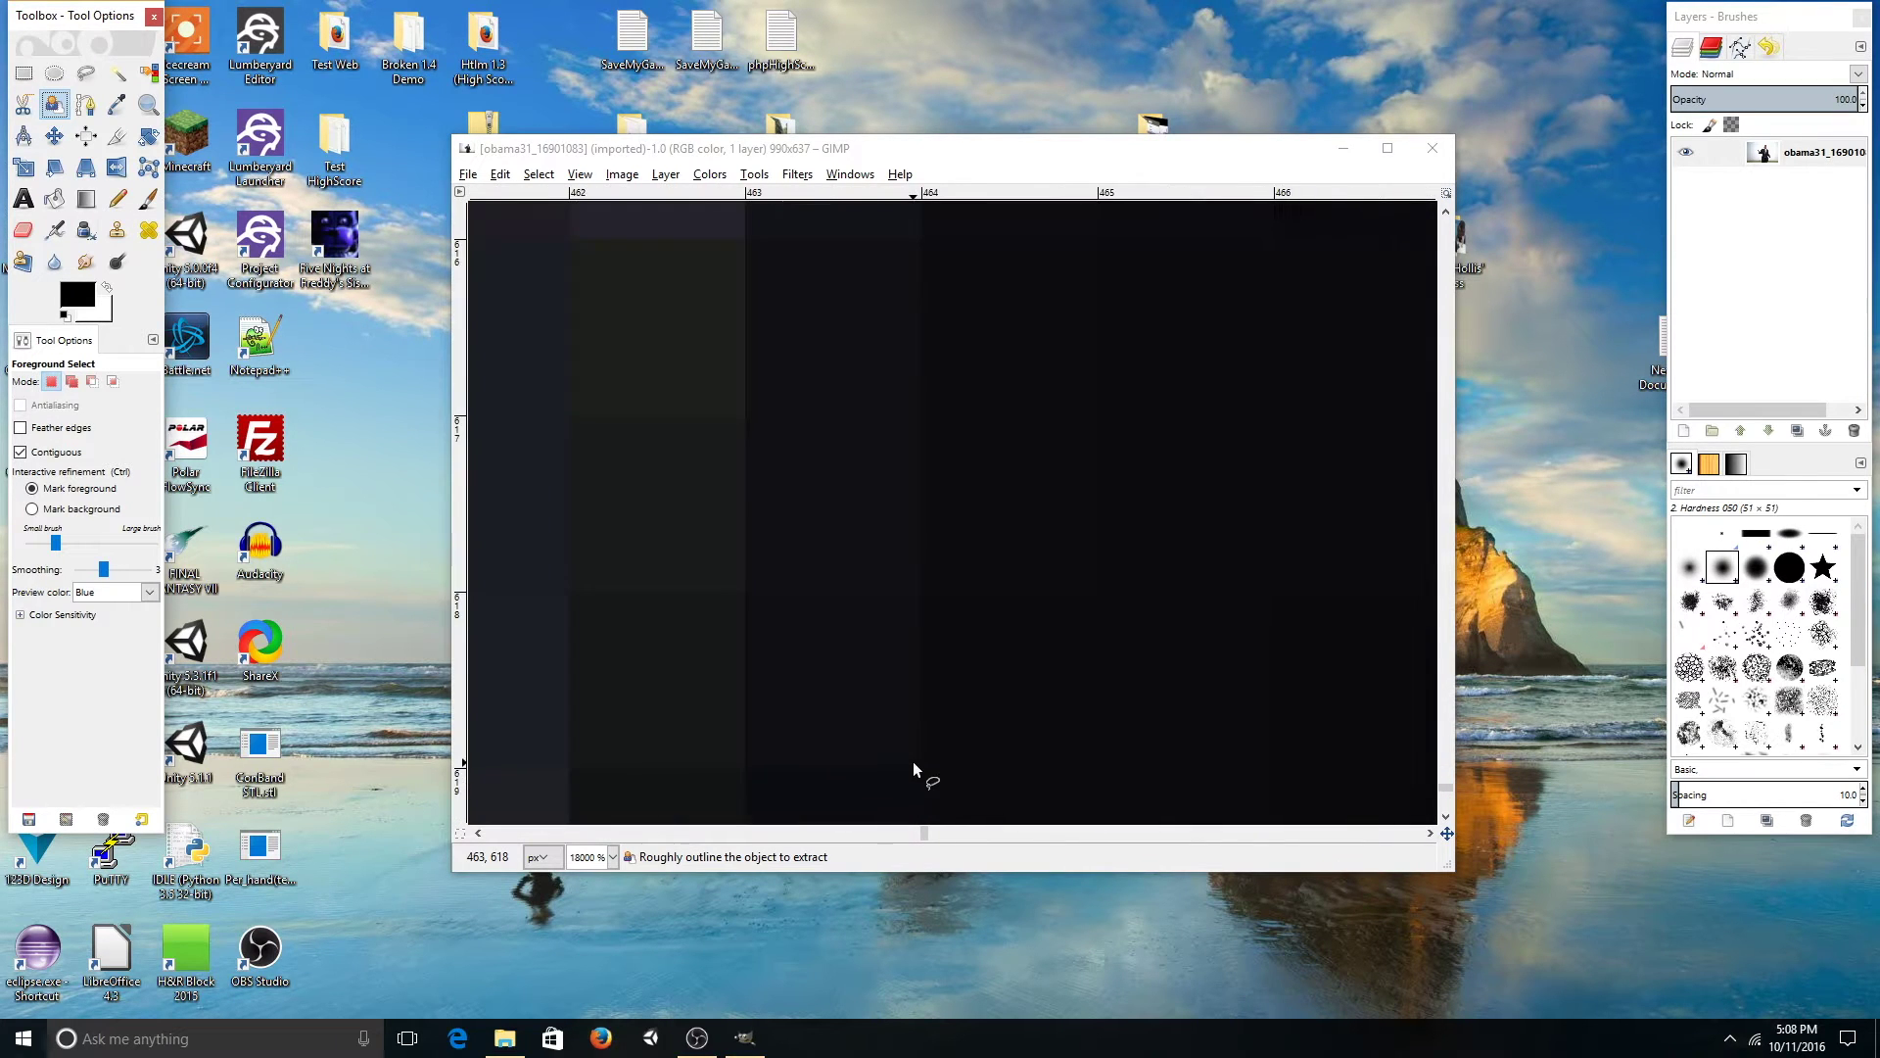
scroll(913, 760, "down", 3)
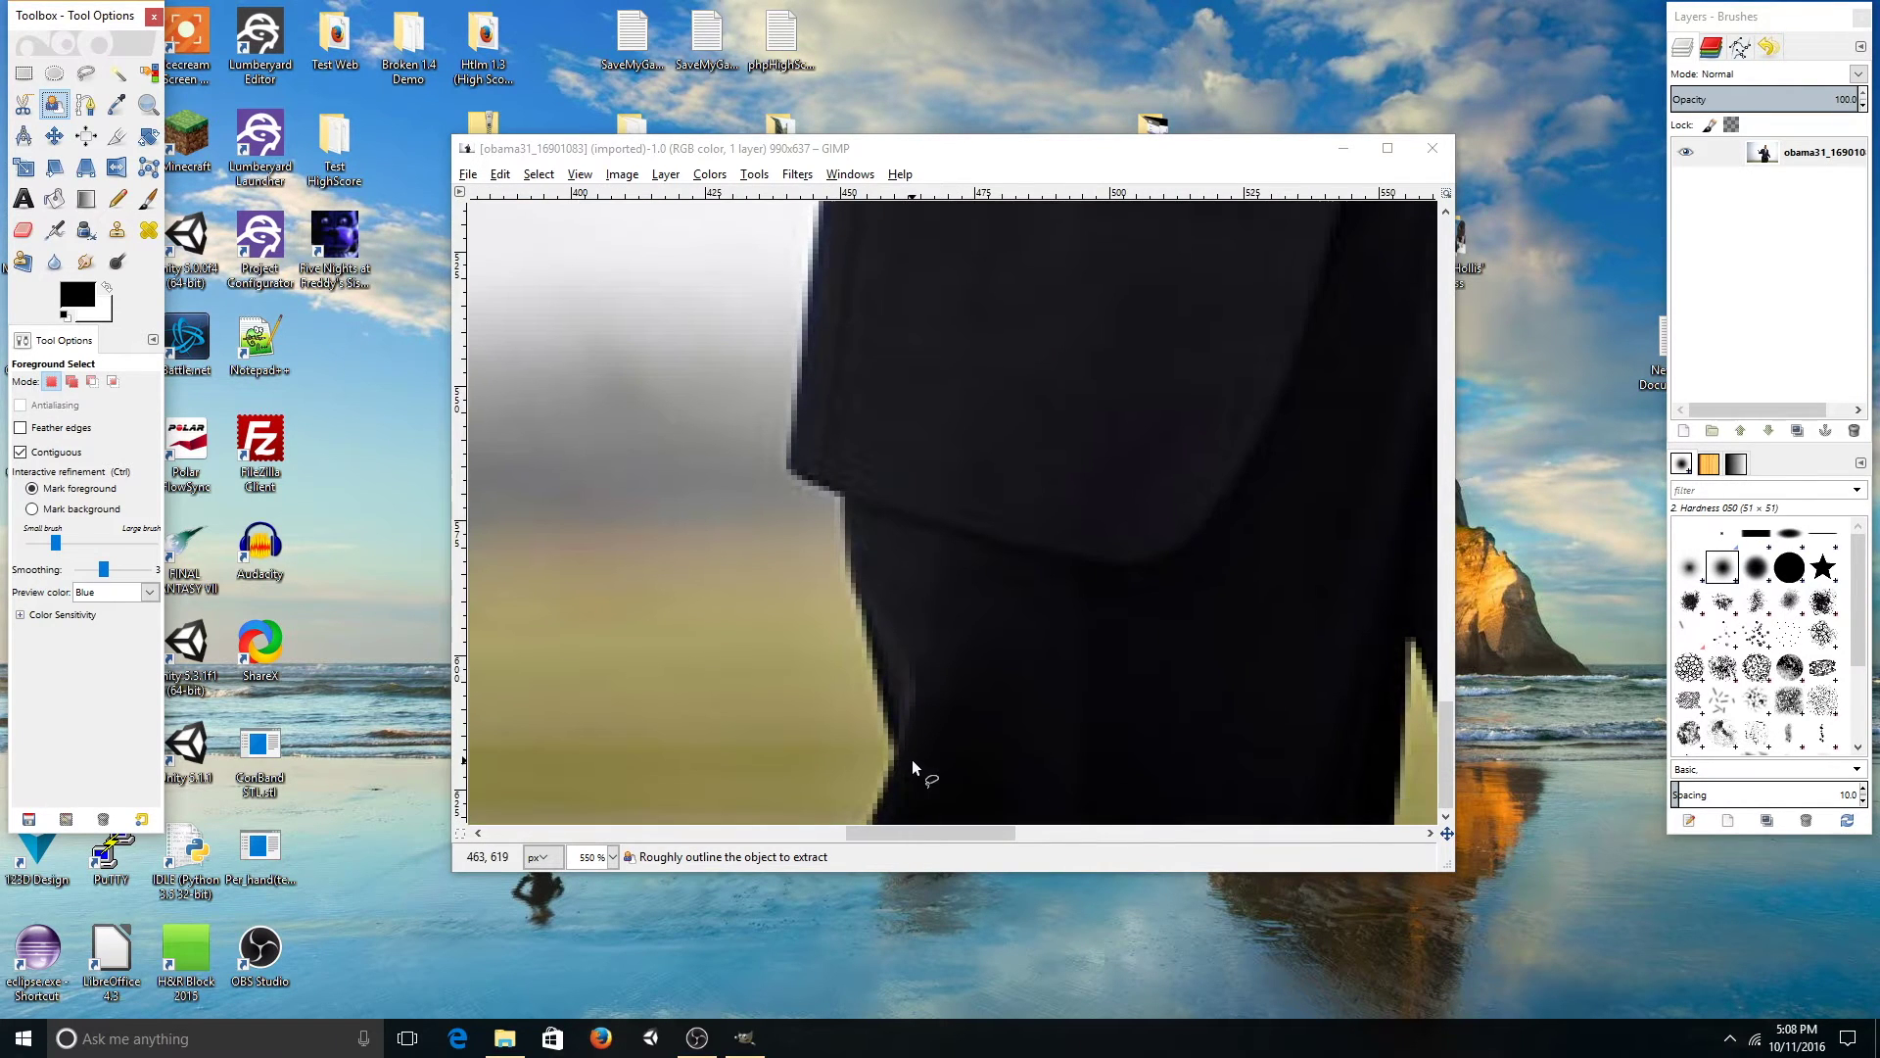
- Place outline points from the trouser bottom up the trouser edge and jacket hem to the pocket flap
left_click(872, 819)
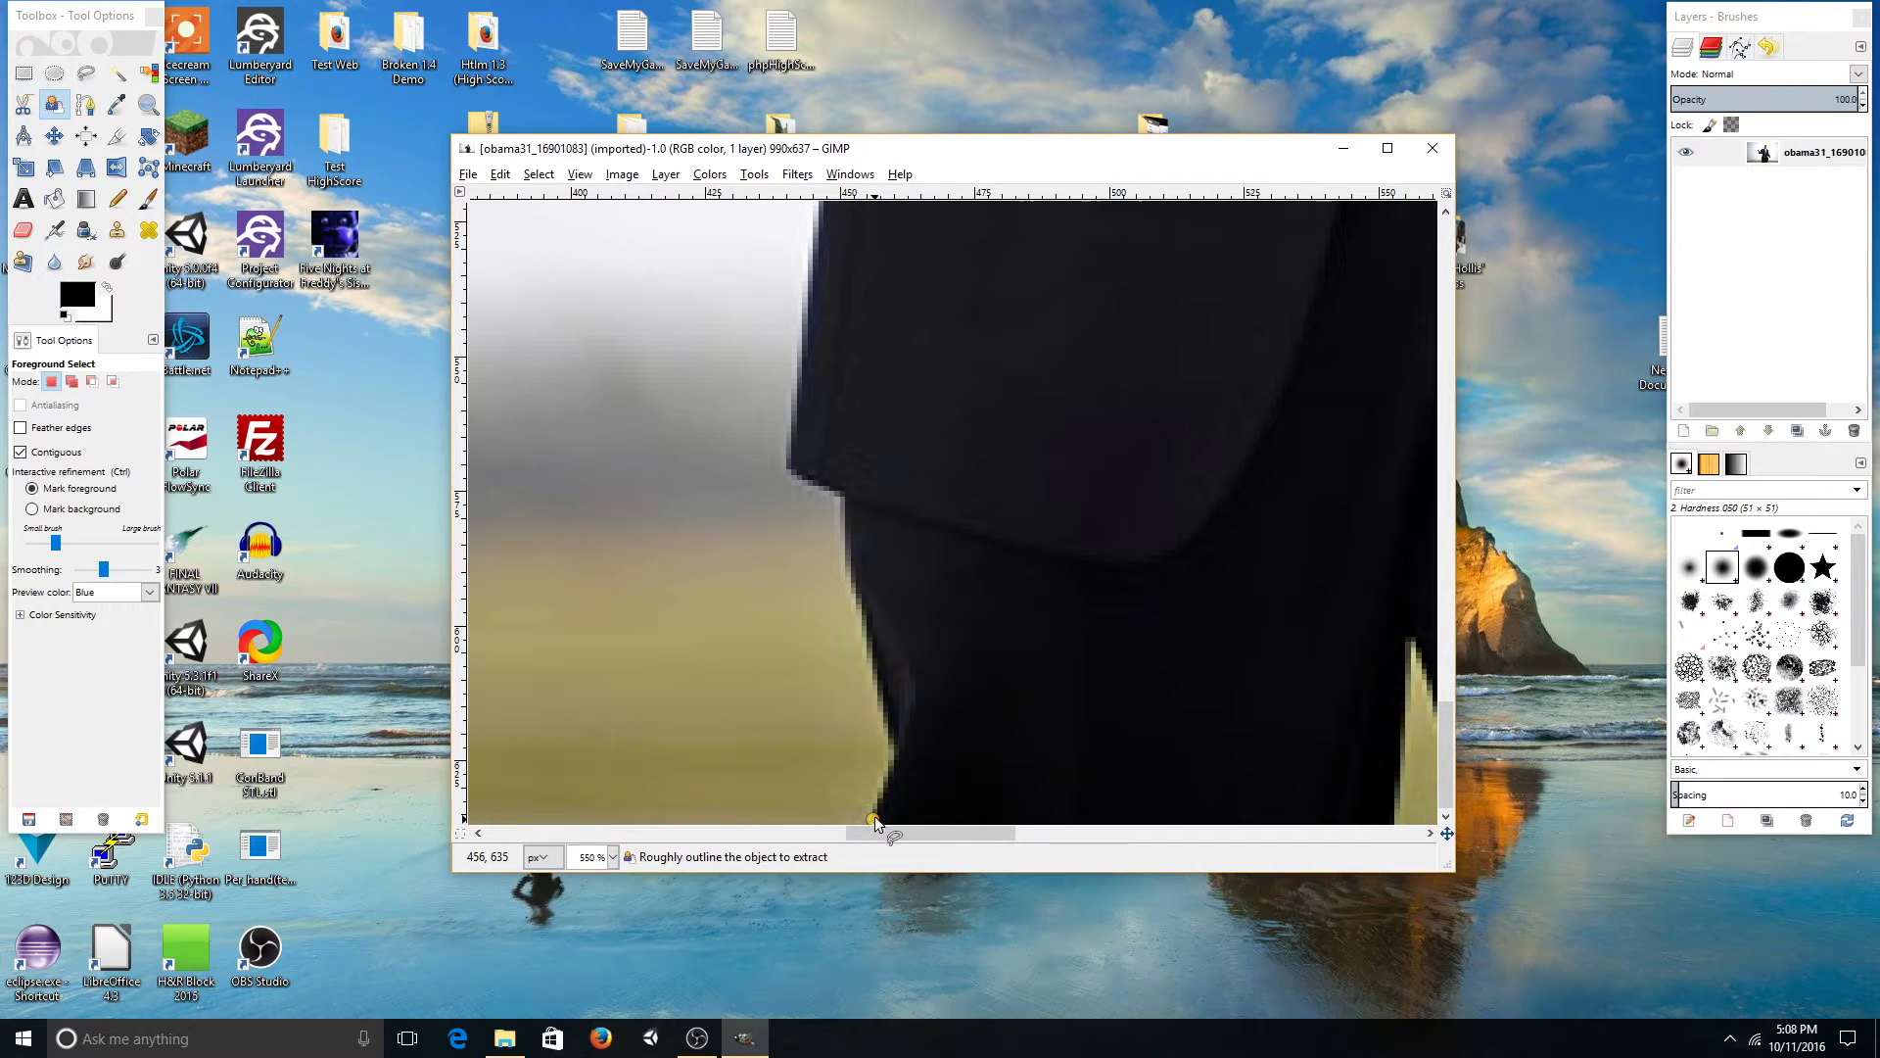
left_click(901, 765)
left_click(892, 702)
left_click(876, 639)
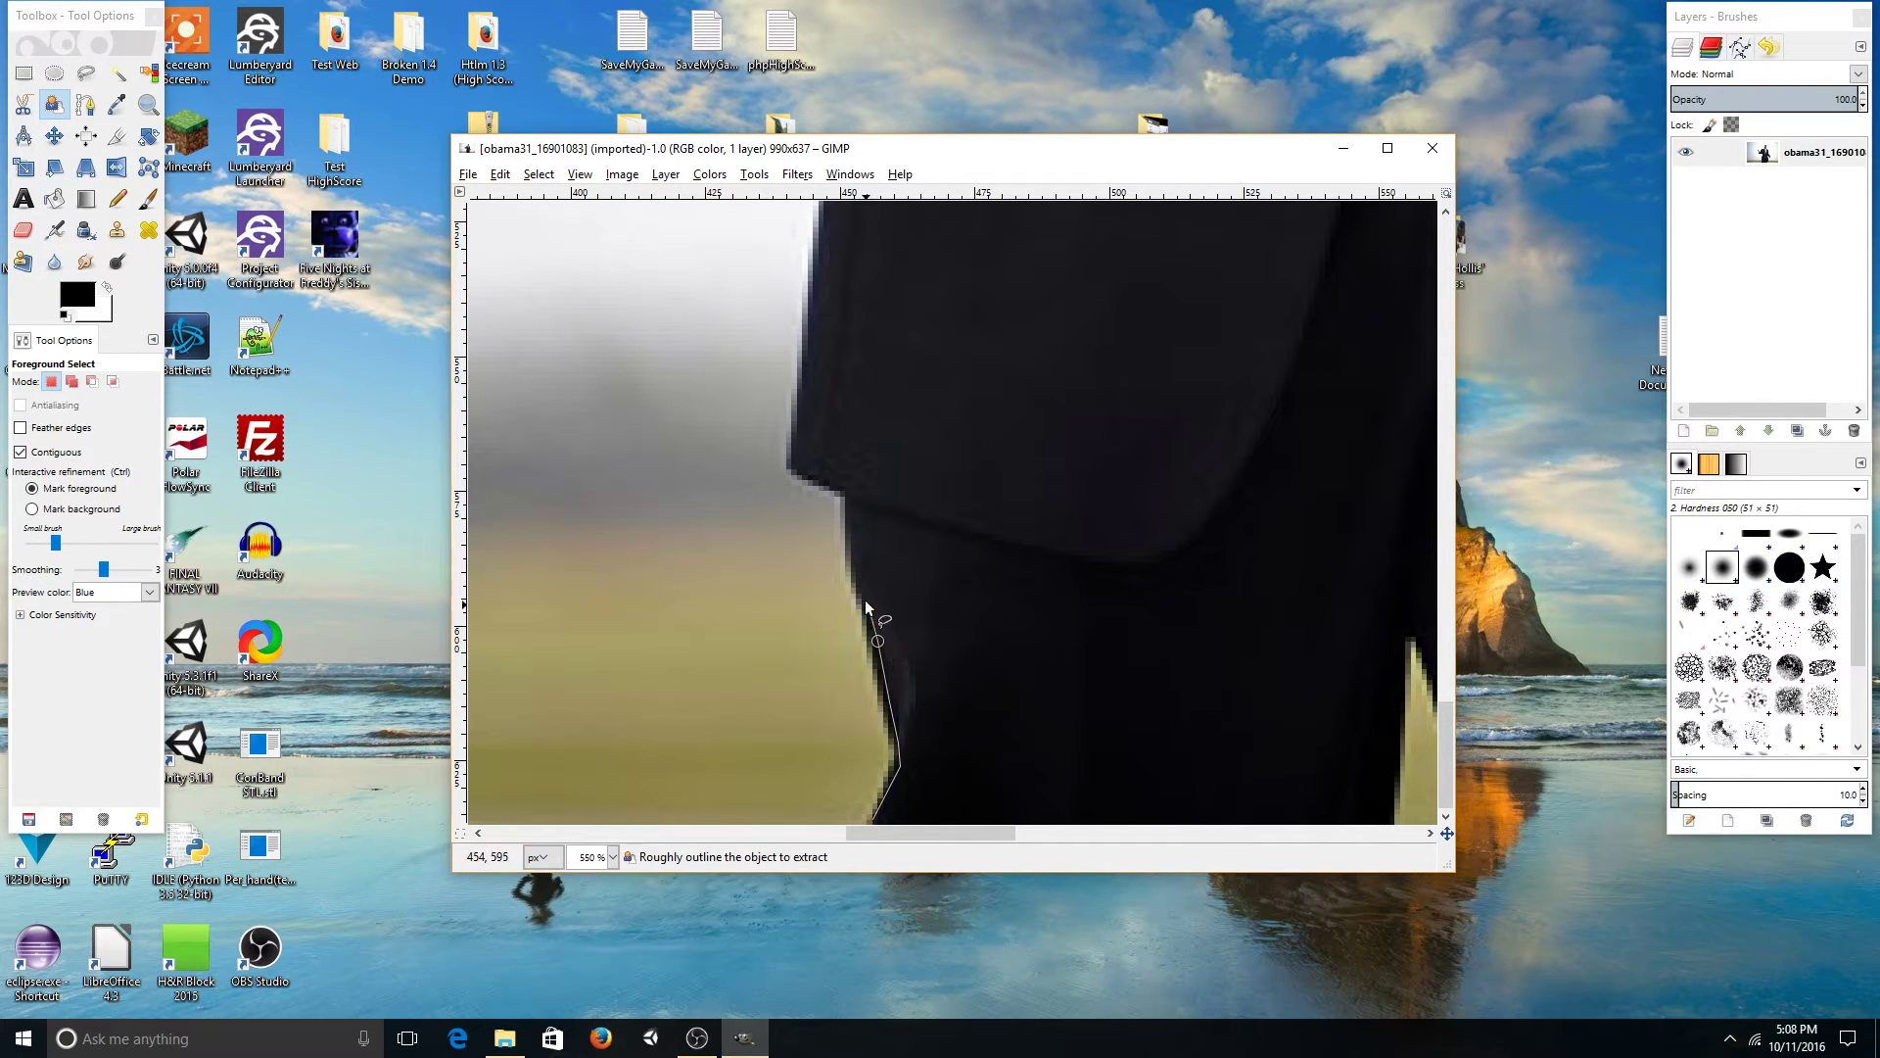
left_click(852, 551)
left_click(849, 493)
left_click(792, 458)
scroll(821, 471, "up", 3)
scroll(823, 499, "up", 3)
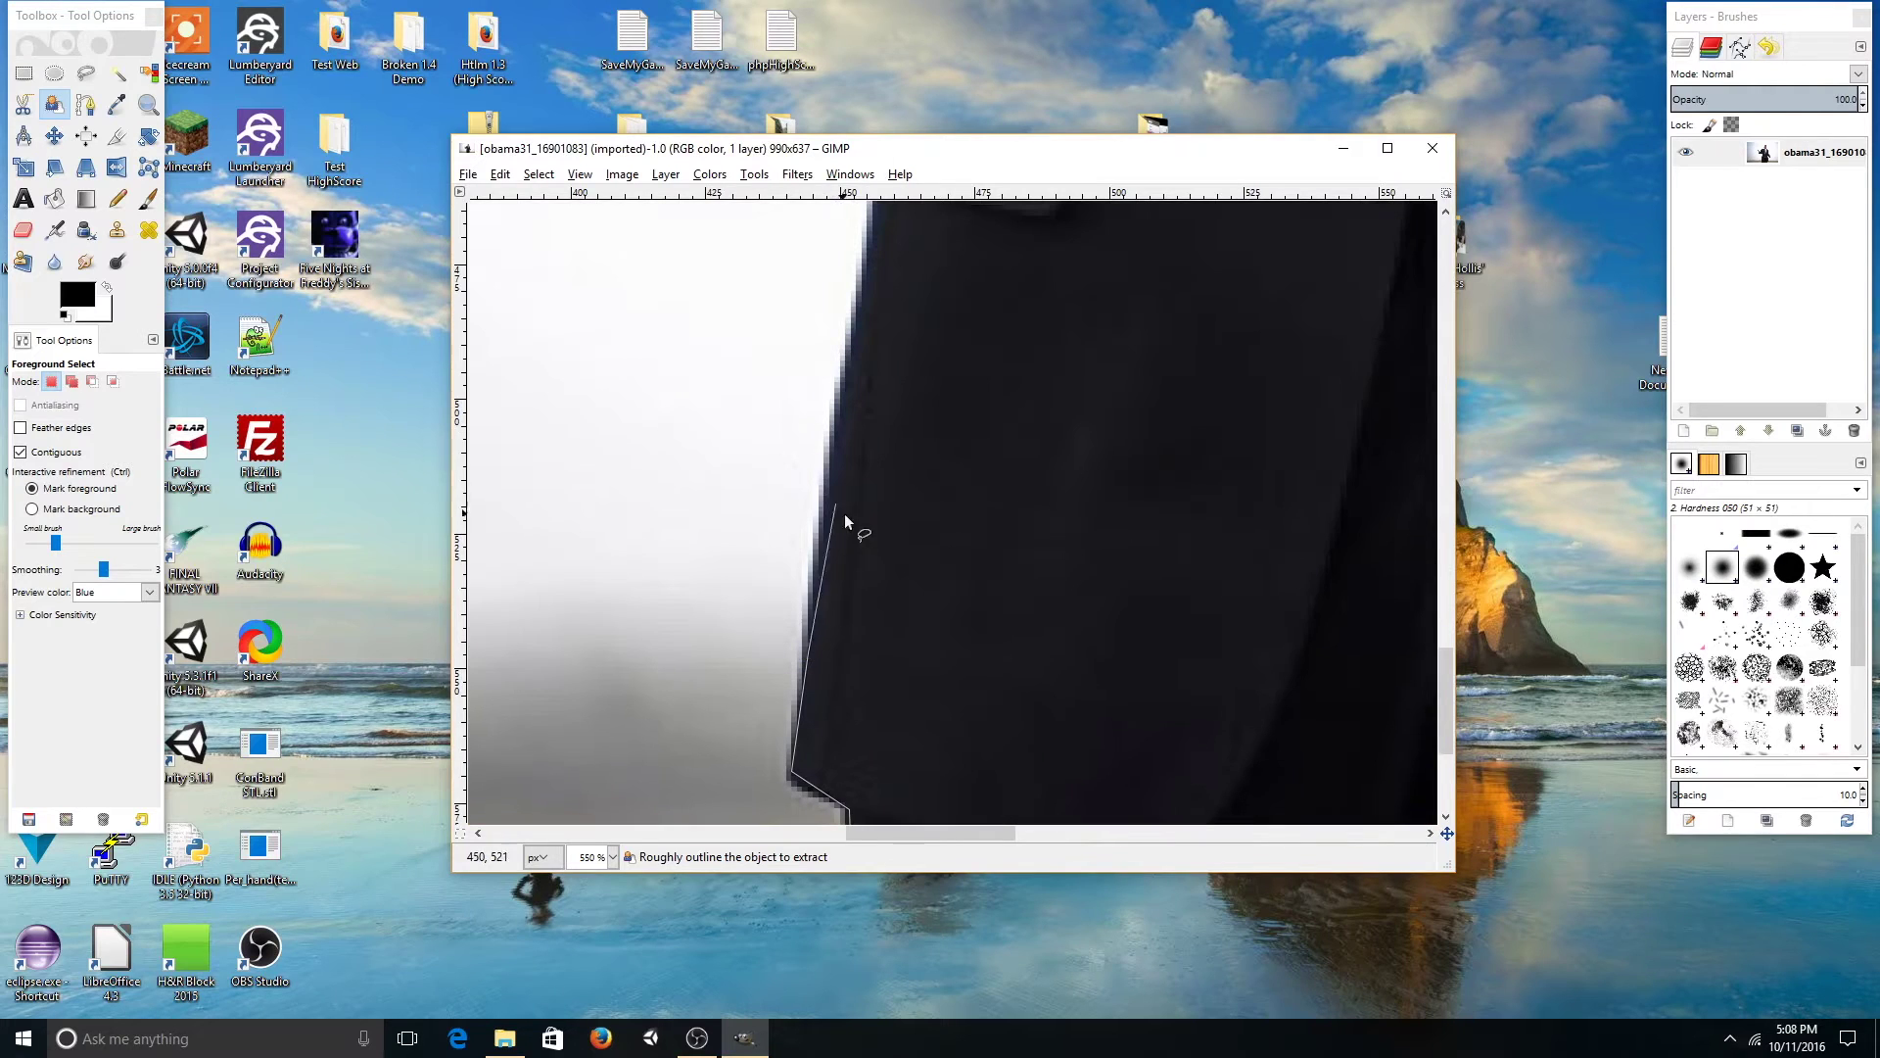
left_click(823, 521)
scroll(828, 520, "up", 3)
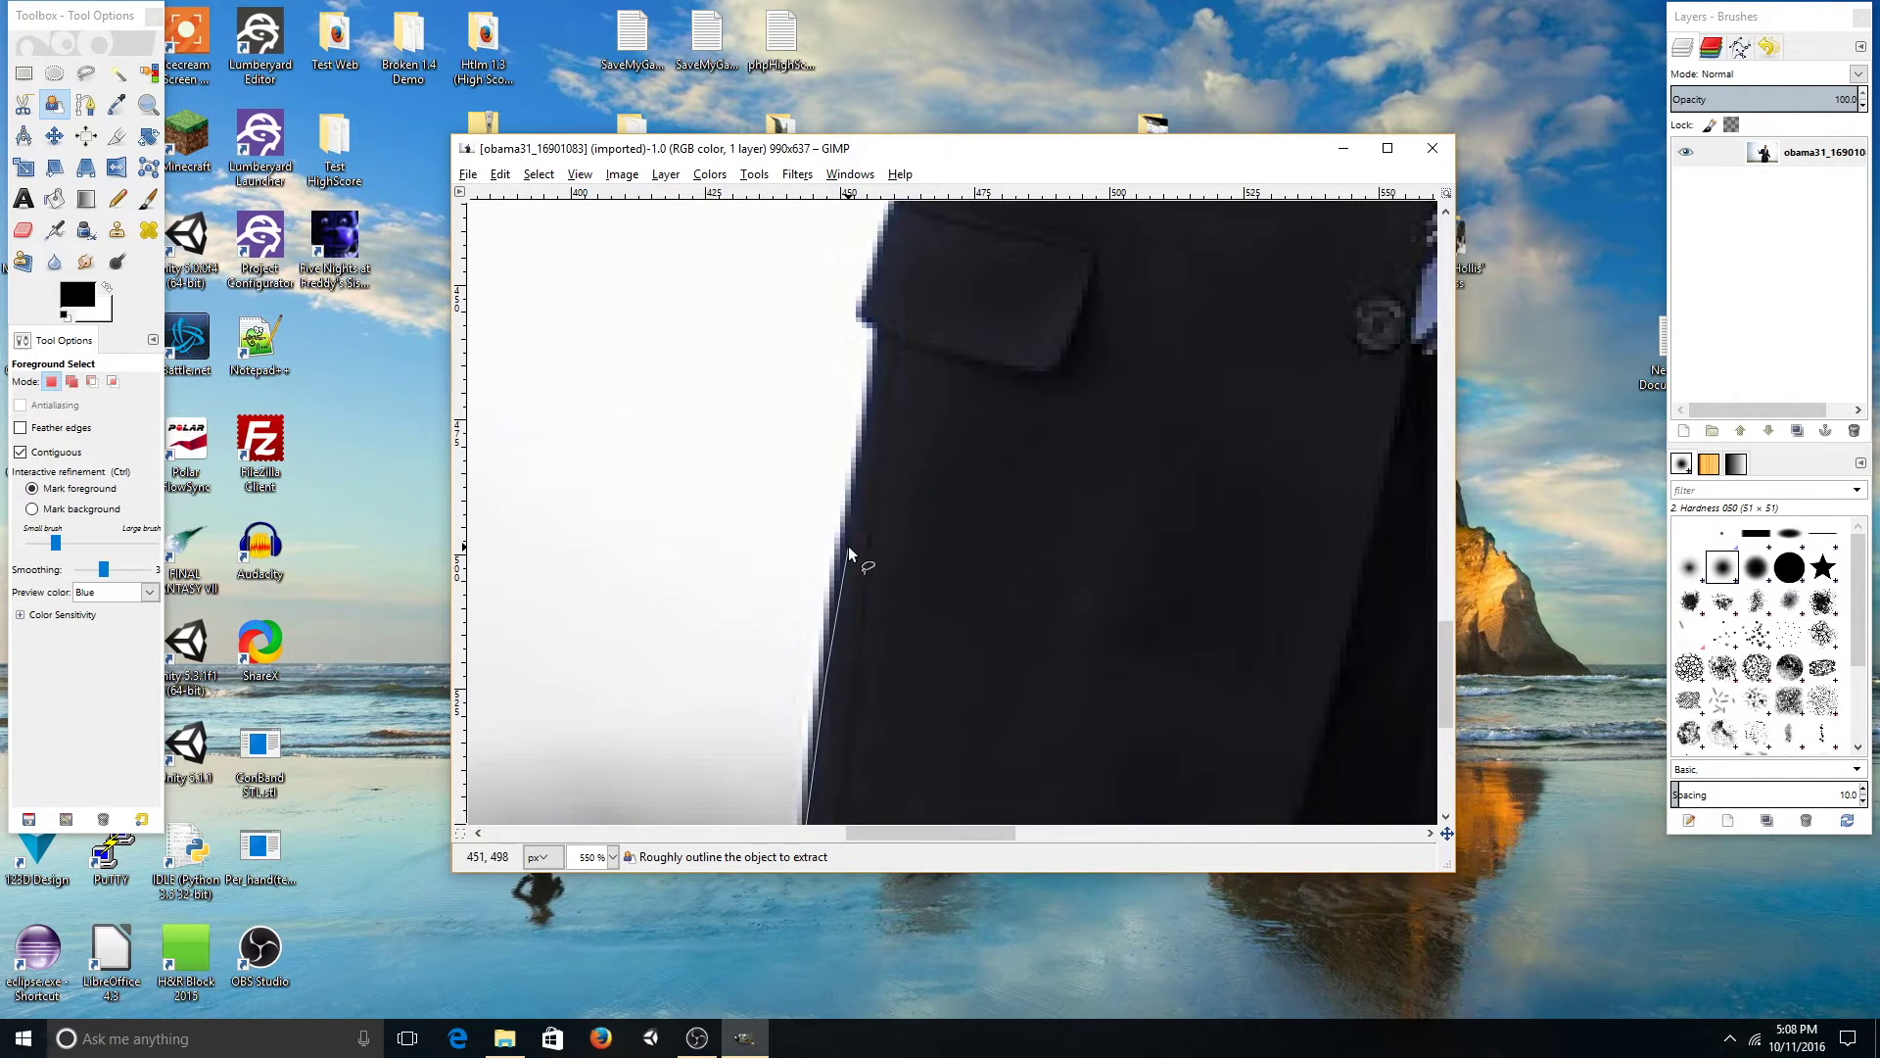
left_click(848, 556)
scroll(848, 559, "up", 3)
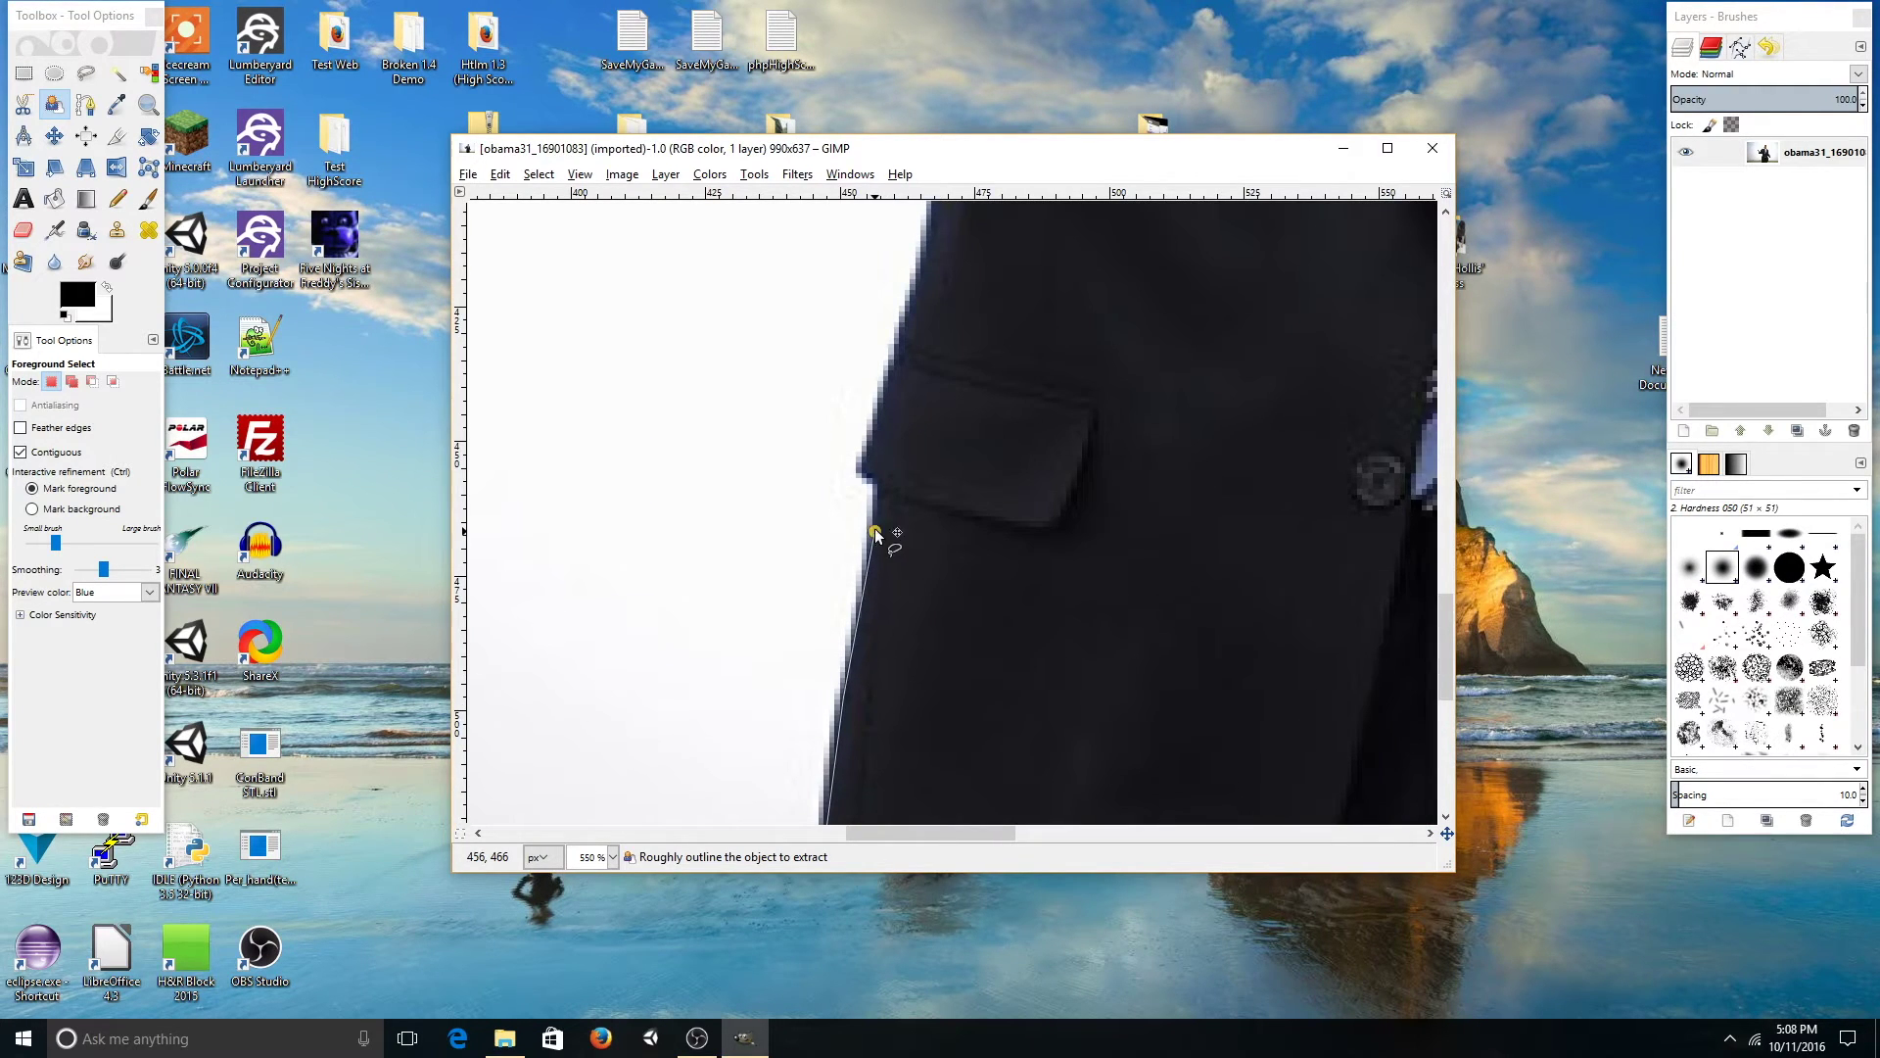
left_click(875, 533)
scroll(875, 535, "up", 3)
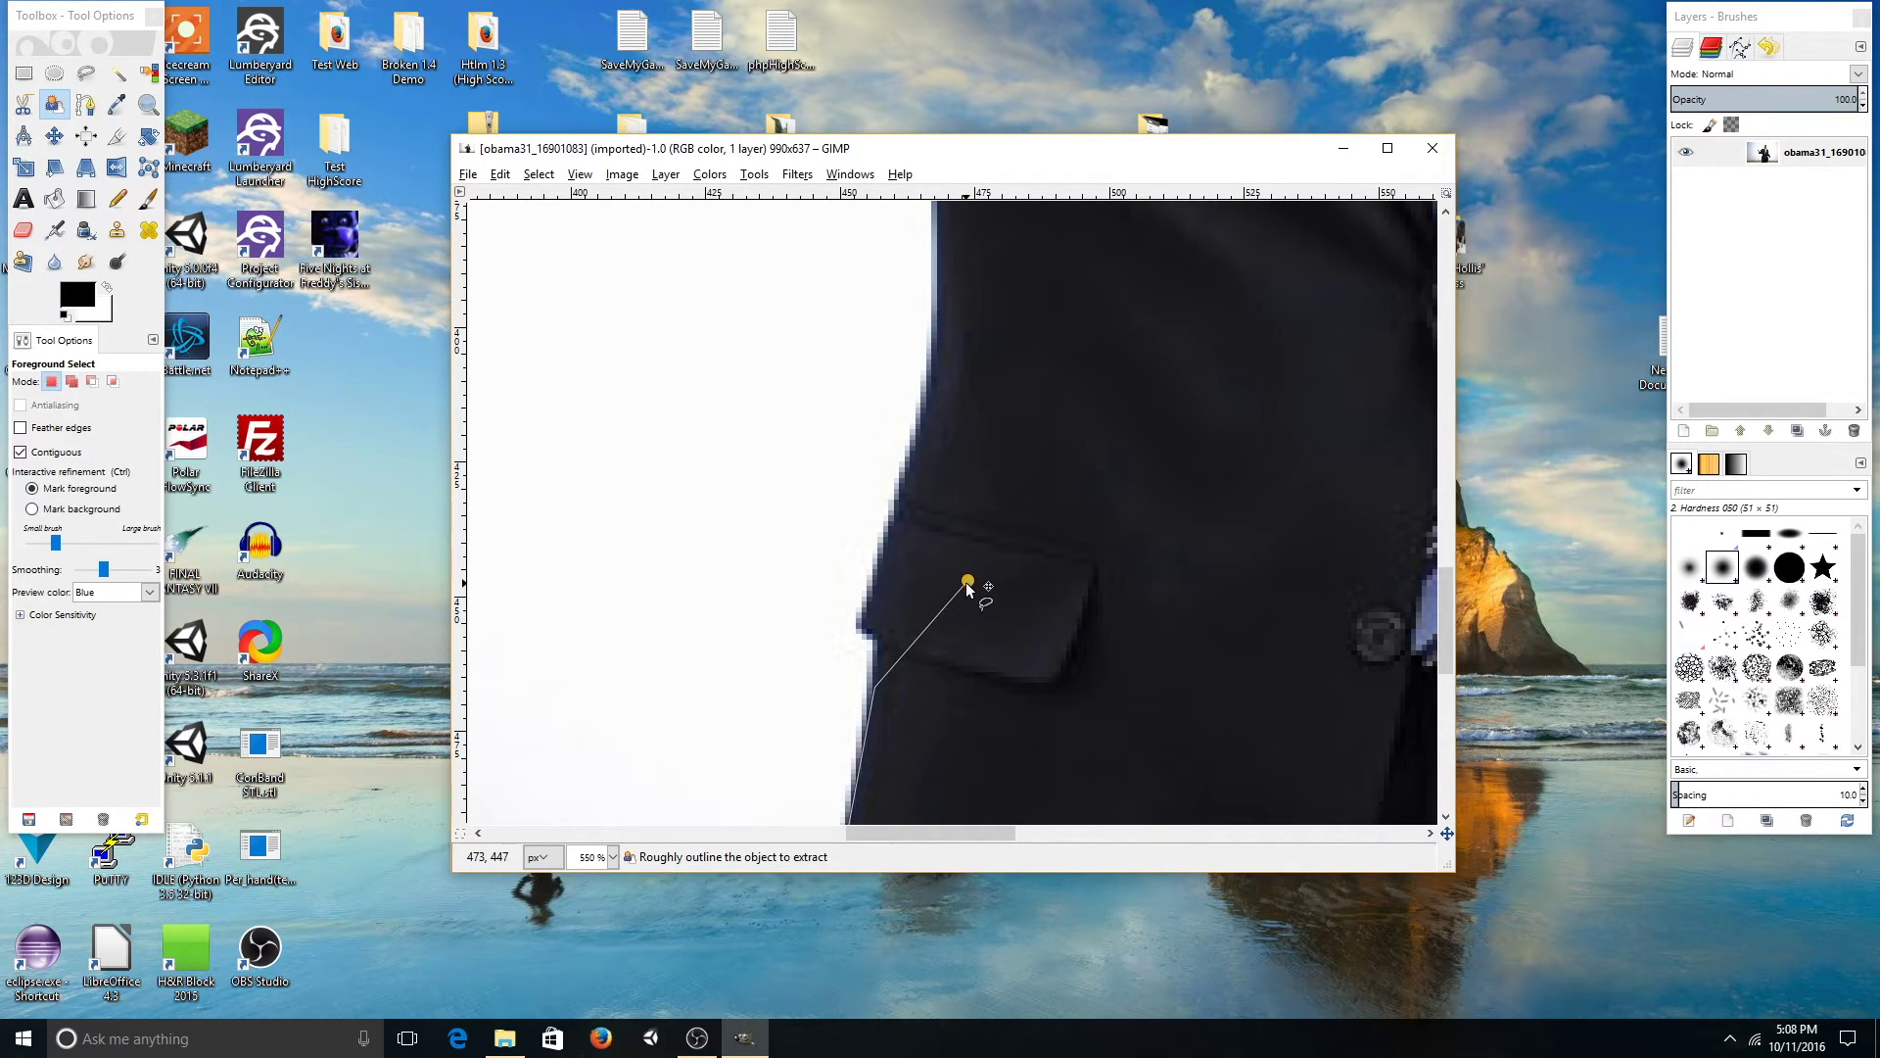
left_click_drag(968, 586, 884, 641)
- Extend the outline up the jacket, around the armpit and along the sleeve to the cuff
left_click(861, 621)
left_click(878, 631)
scroll(901, 511, "up", 3)
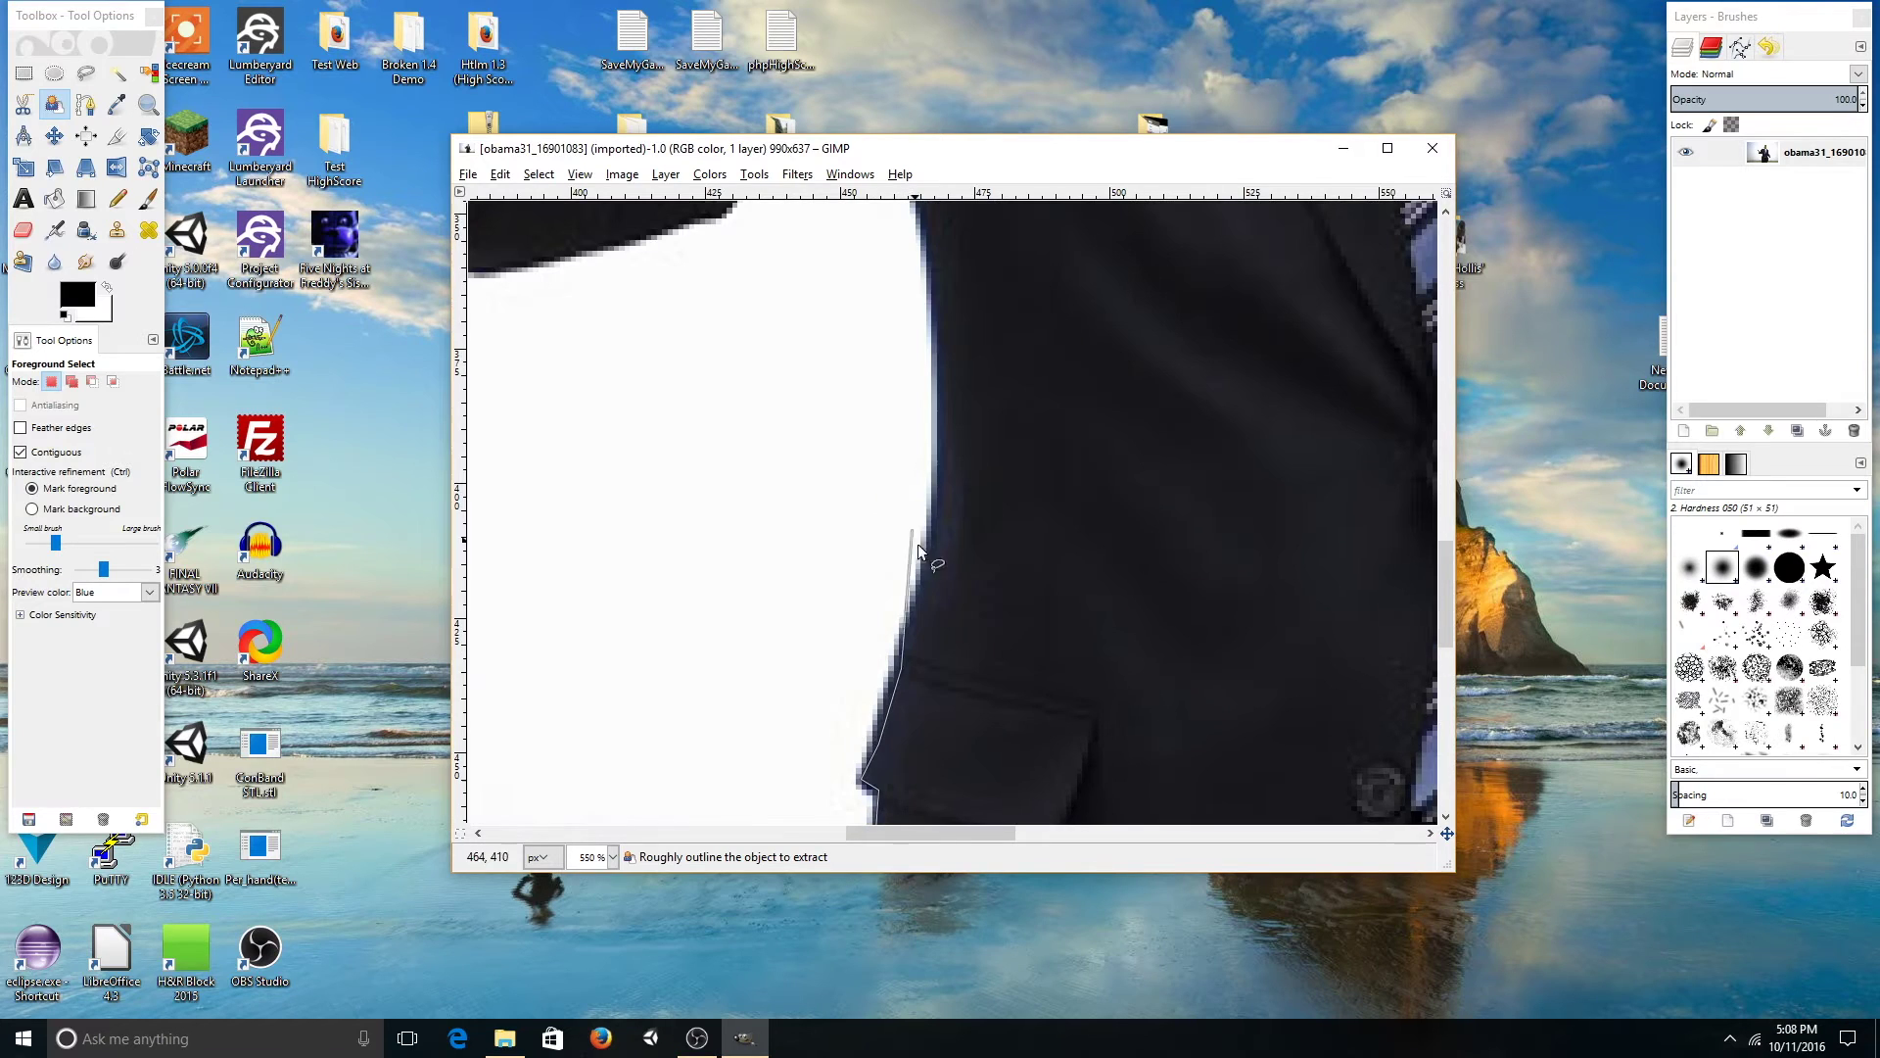
scroll(945, 569, "up", 3)
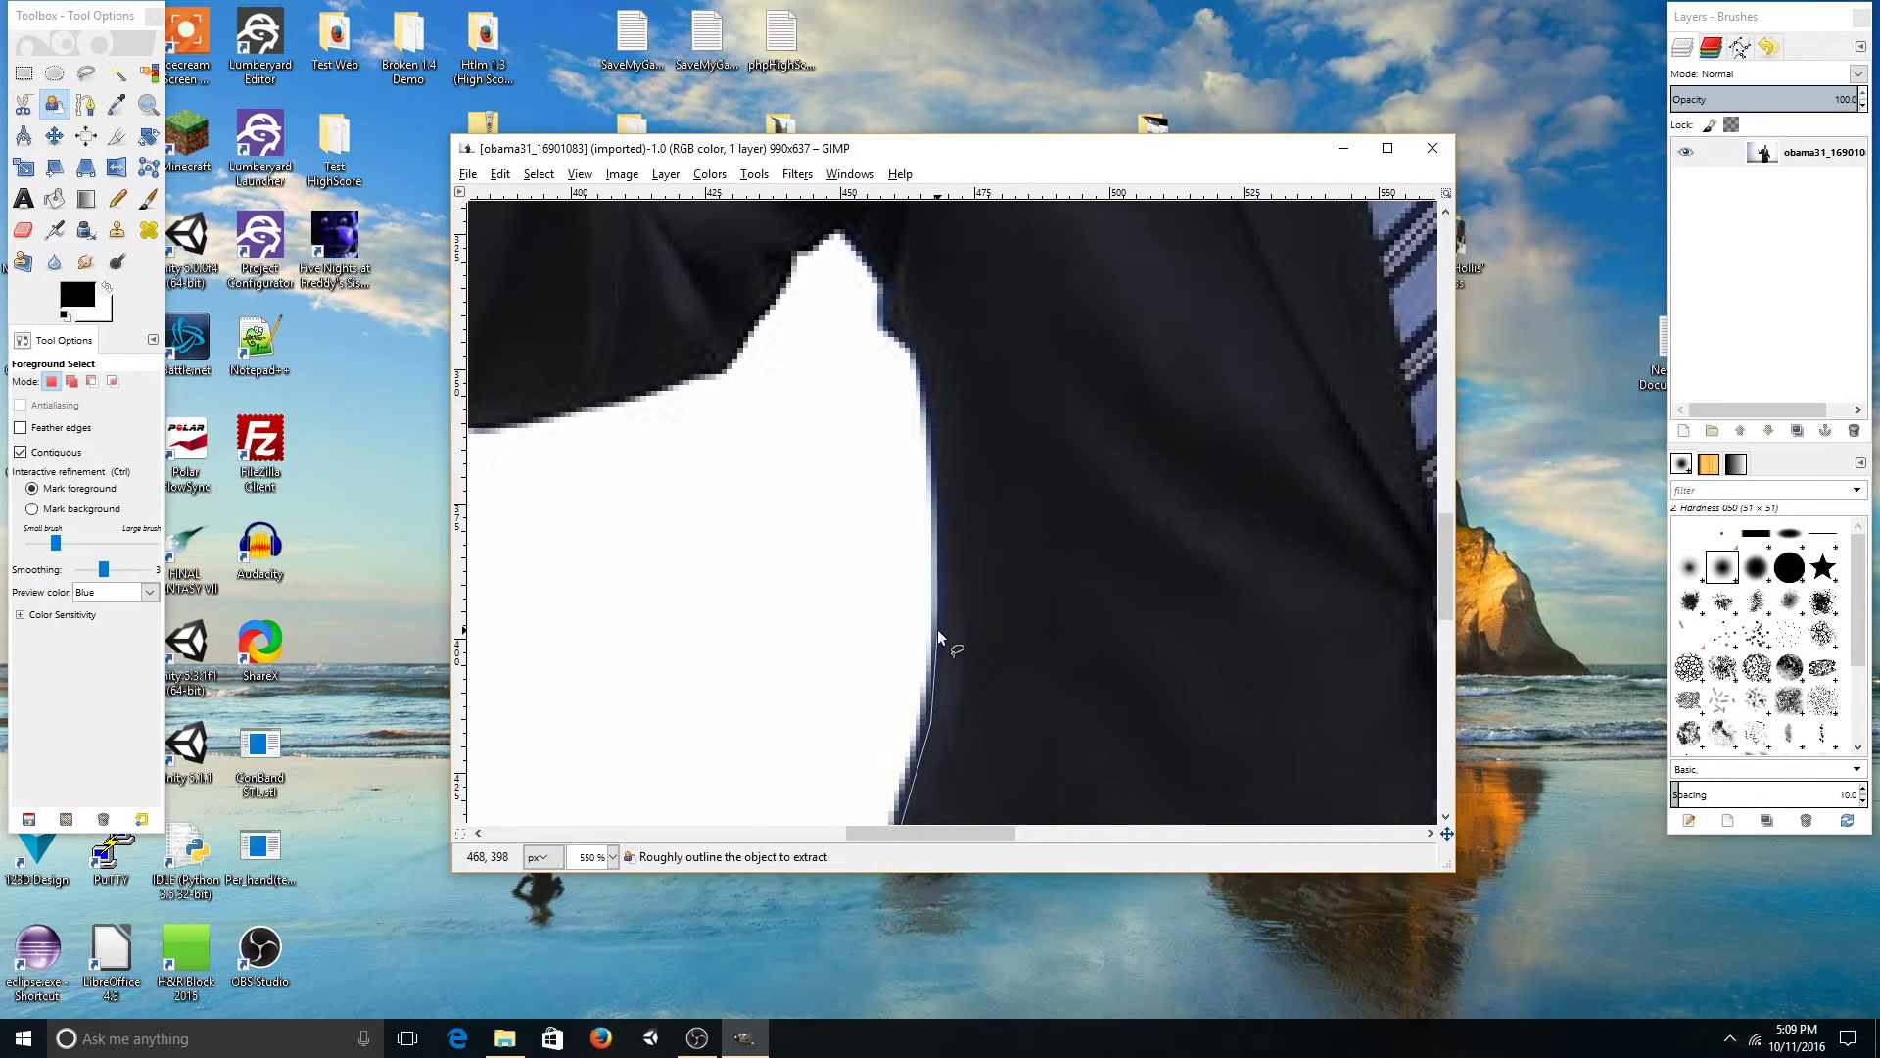
left_click(941, 626)
scroll(942, 587, "up", 3)
scroll(910, 588, "up", 3)
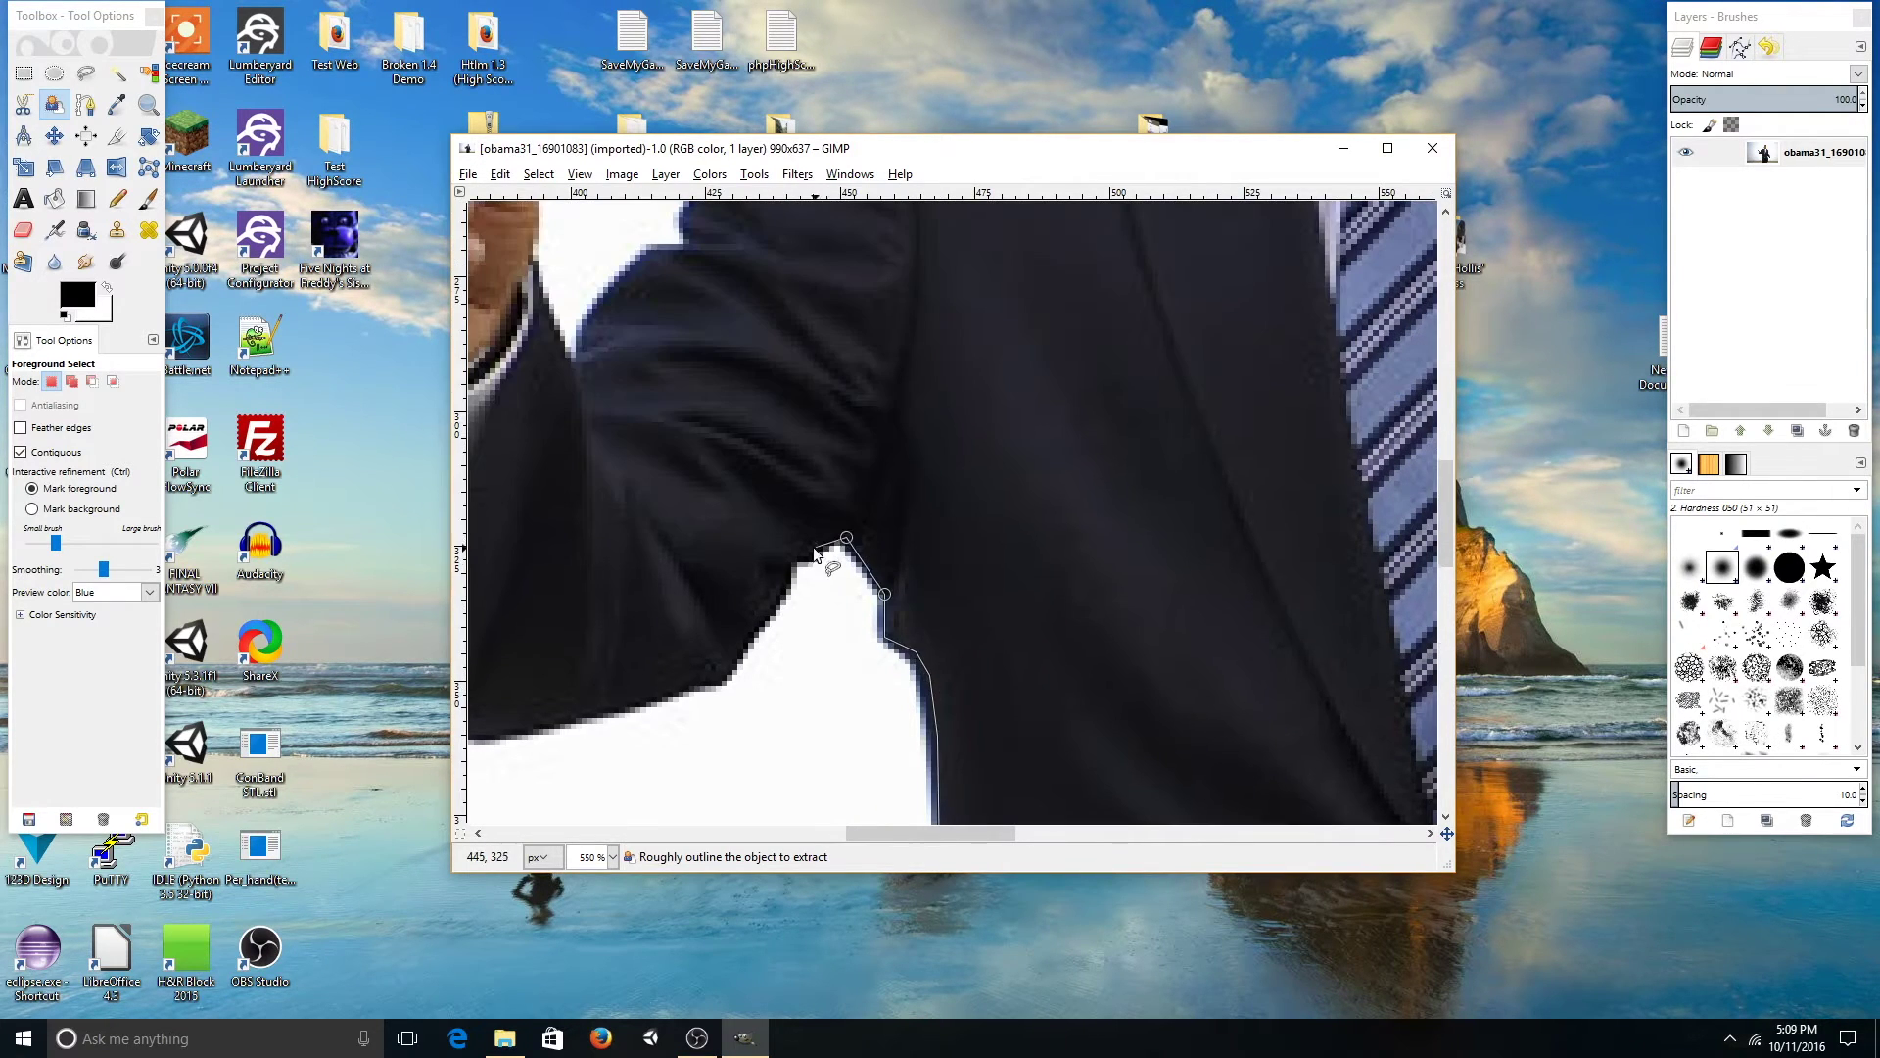
left_click(884, 595)
left_click(848, 536)
left_click(793, 558)
scroll(754, 625, "left", 3)
left_click(969, 684)
left_click(865, 702)
left_click(785, 719)
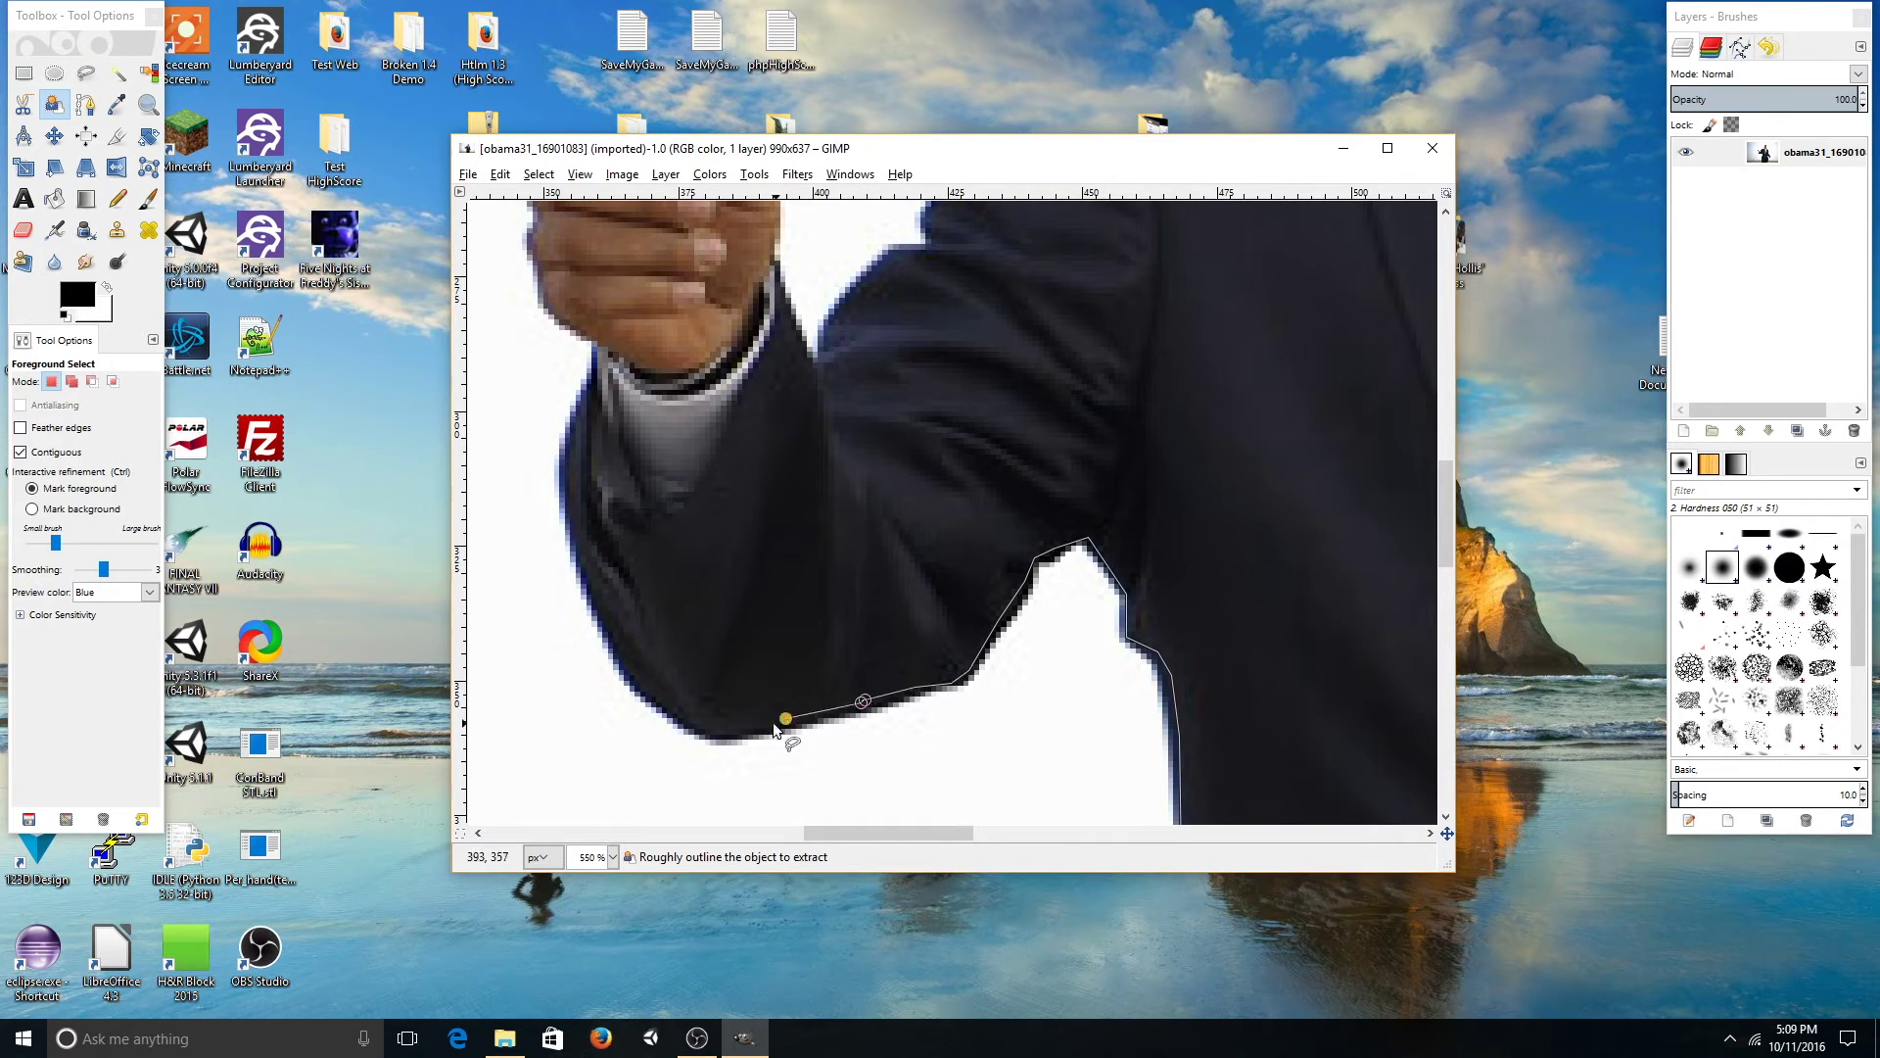
left_click(658, 706)
left_click(618, 648)
left_click(588, 587)
scroll(588, 558, "up", 3)
scroll(589, 499, "left", 3)
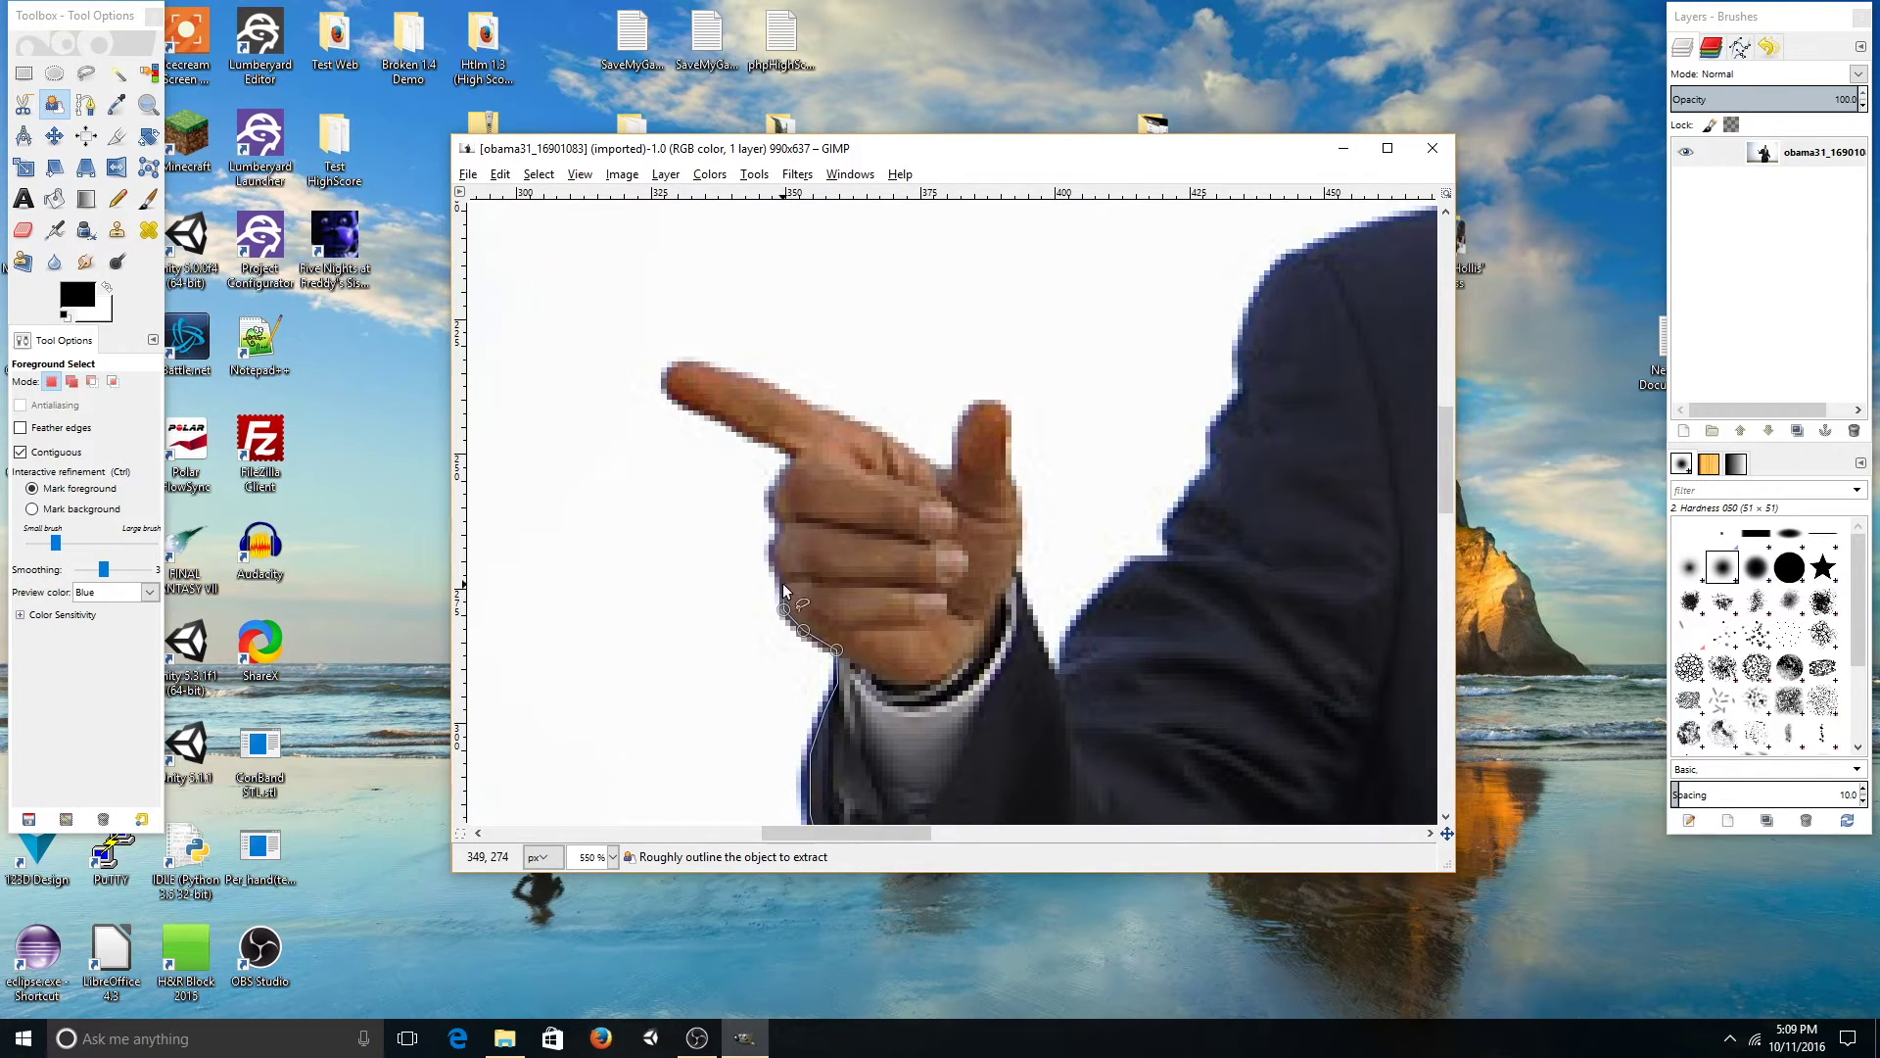
- Outline the knuckles, the pointing finger's underside, tip and top, then the thumb
left_click(779, 493)
left_click(786, 455)
left_click(770, 441)
left_click(719, 421)
left_click(673, 403)
left_click(713, 368)
left_click(808, 407)
left_click(837, 418)
left_click(874, 433)
left_click(940, 470)
left_click(996, 405)
scroll(1018, 524, "down", 3)
left_click(1040, 468)
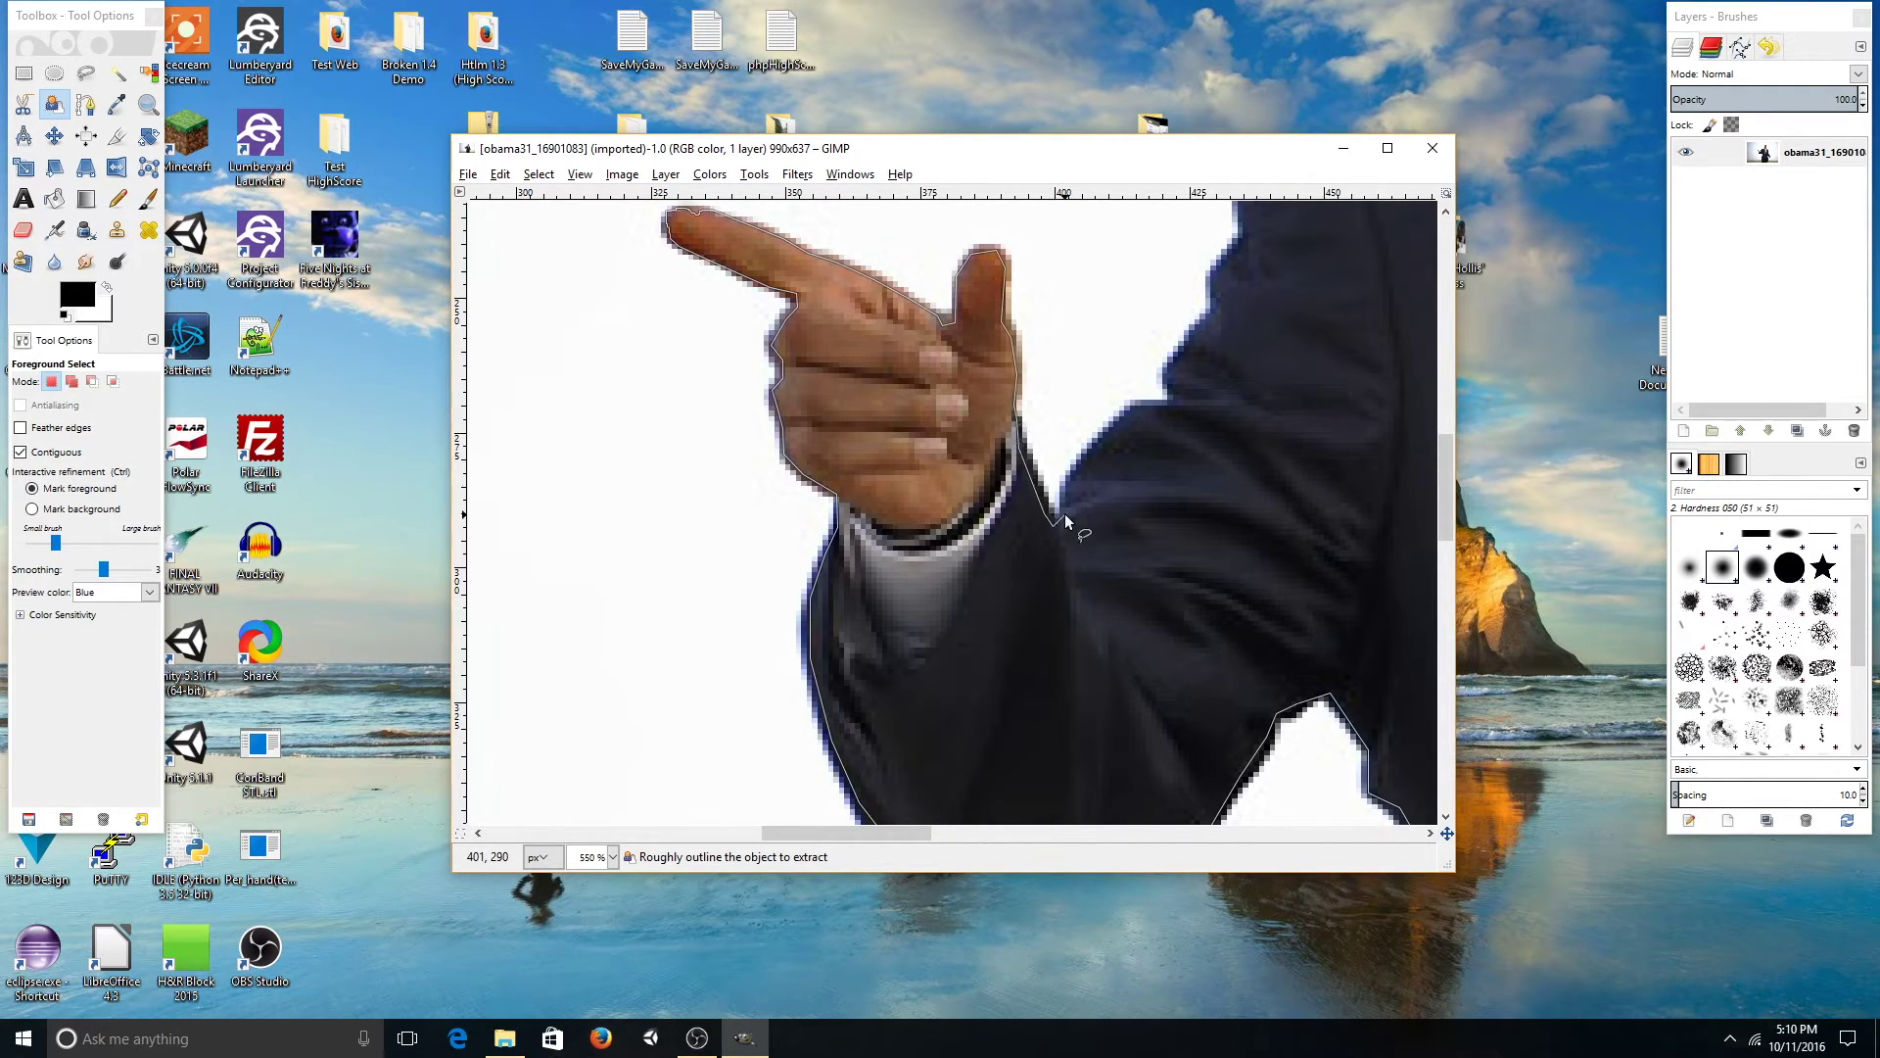
scroll(1066, 513, "down", 2)
scroll(939, 559, "up", 2)
scroll(974, 432, "up", 3)
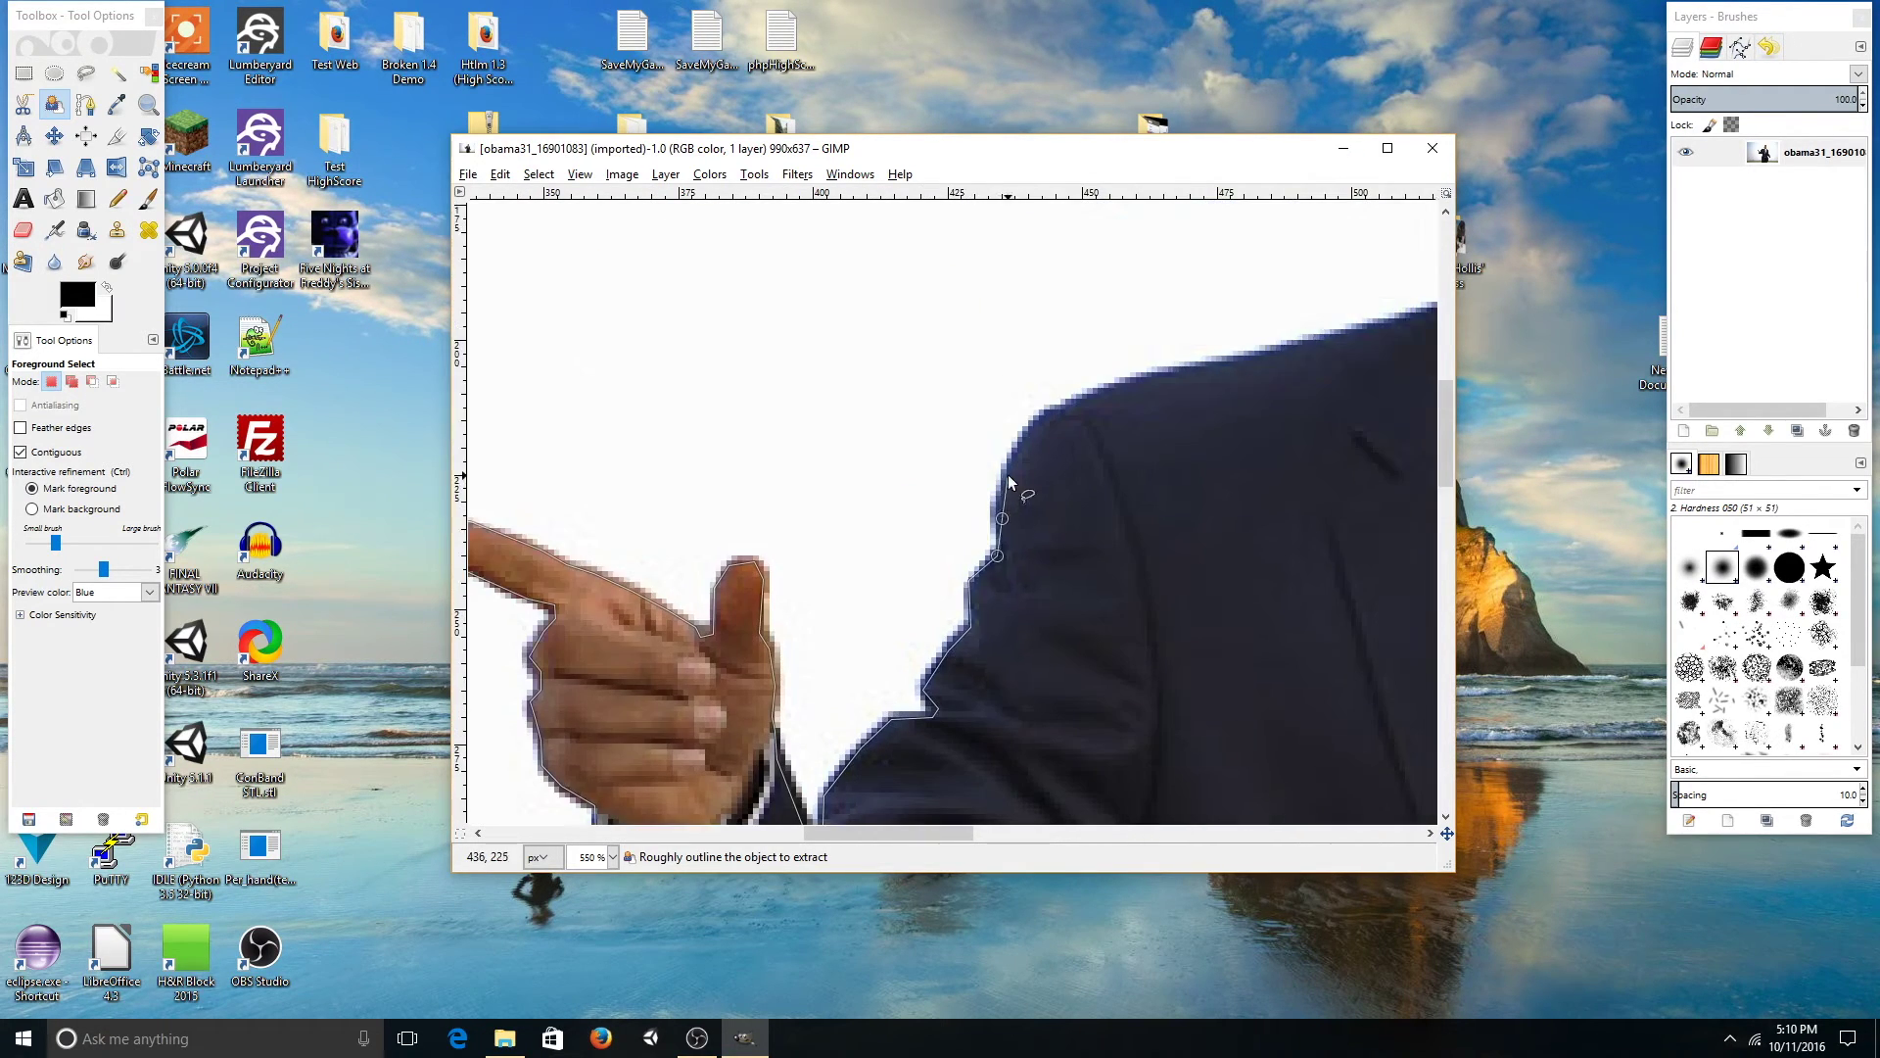
- Outline the shoulder, face edge, cheek, hair and ear, and continue down the far shoulder
left_click(1009, 478)
scroll(1124, 328, "up", 3)
scroll(957, 468, "up", 3)
left_click(1028, 456)
scroll(1029, 455, "up", 3)
scroll(1046, 525, "up", 3)
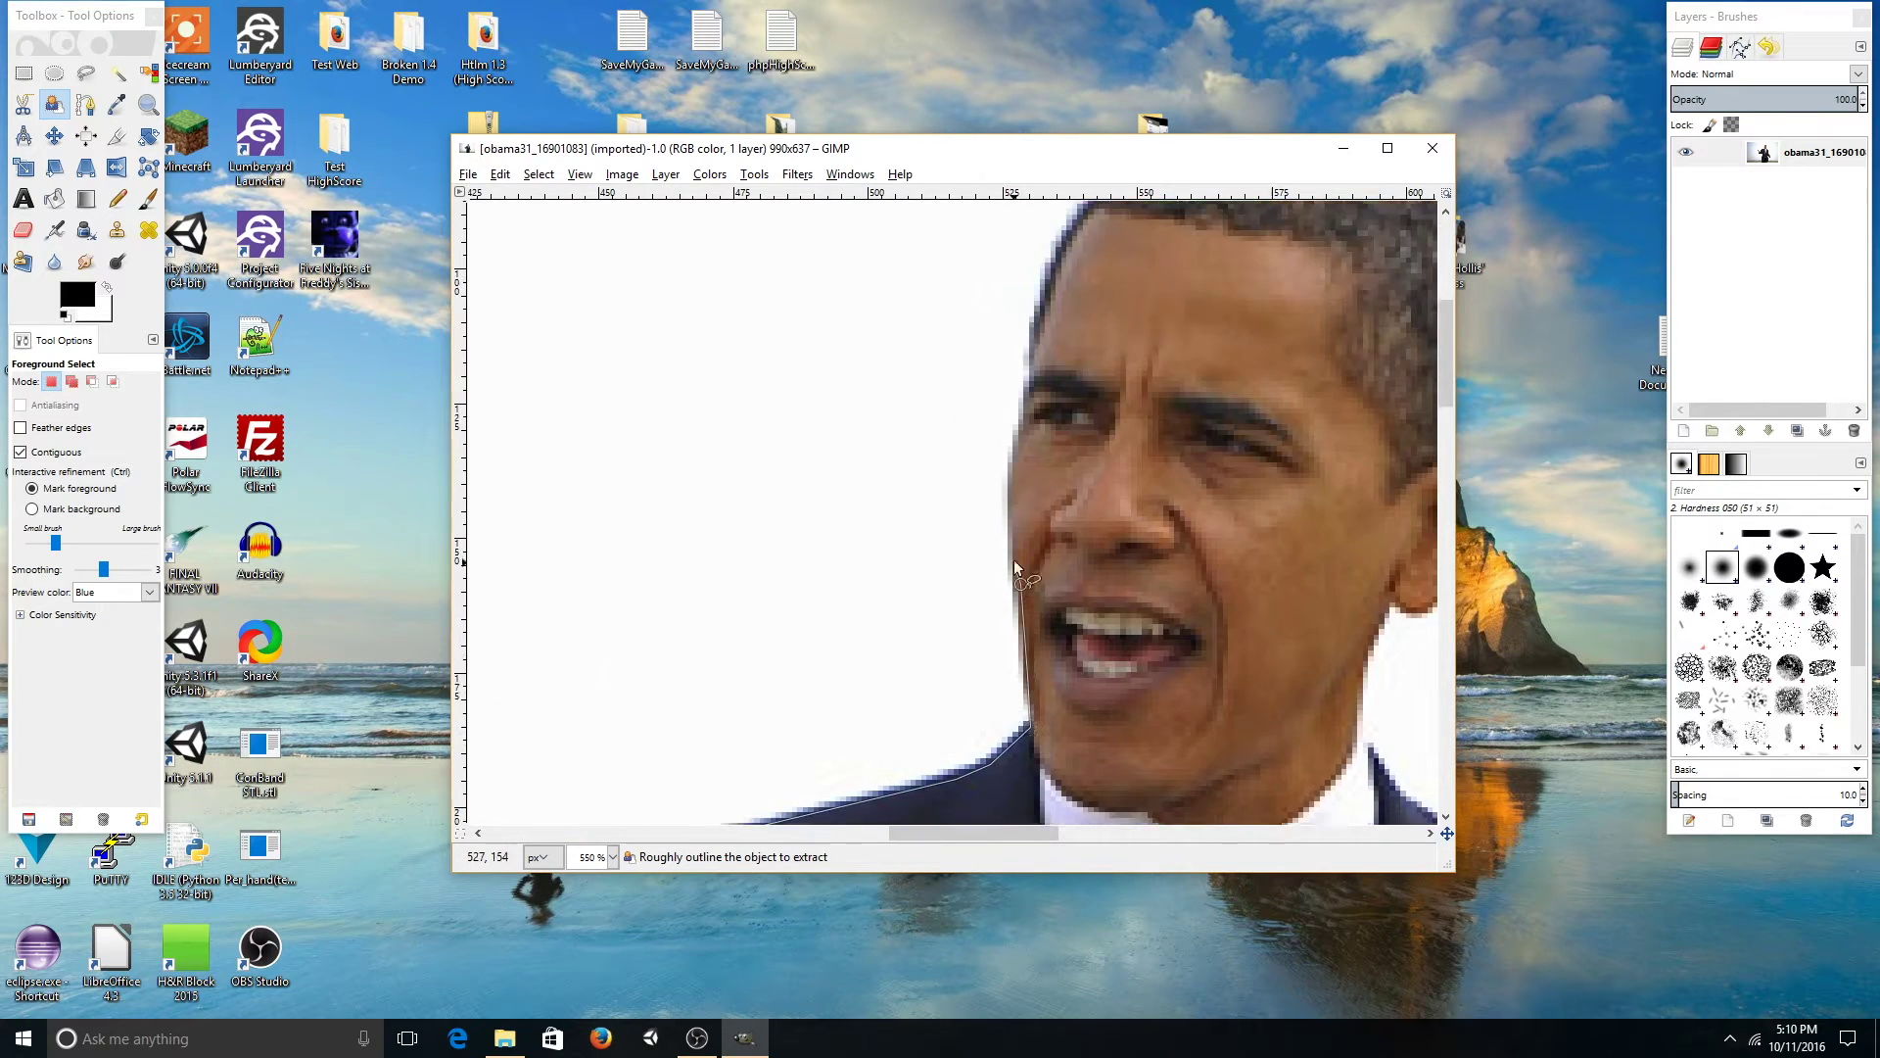
scroll(1036, 544, "up", 3)
left_click(1032, 559)
scroll(1032, 559, "up", 3)
left_click(1309, 432)
scroll(1309, 434, "down", 2)
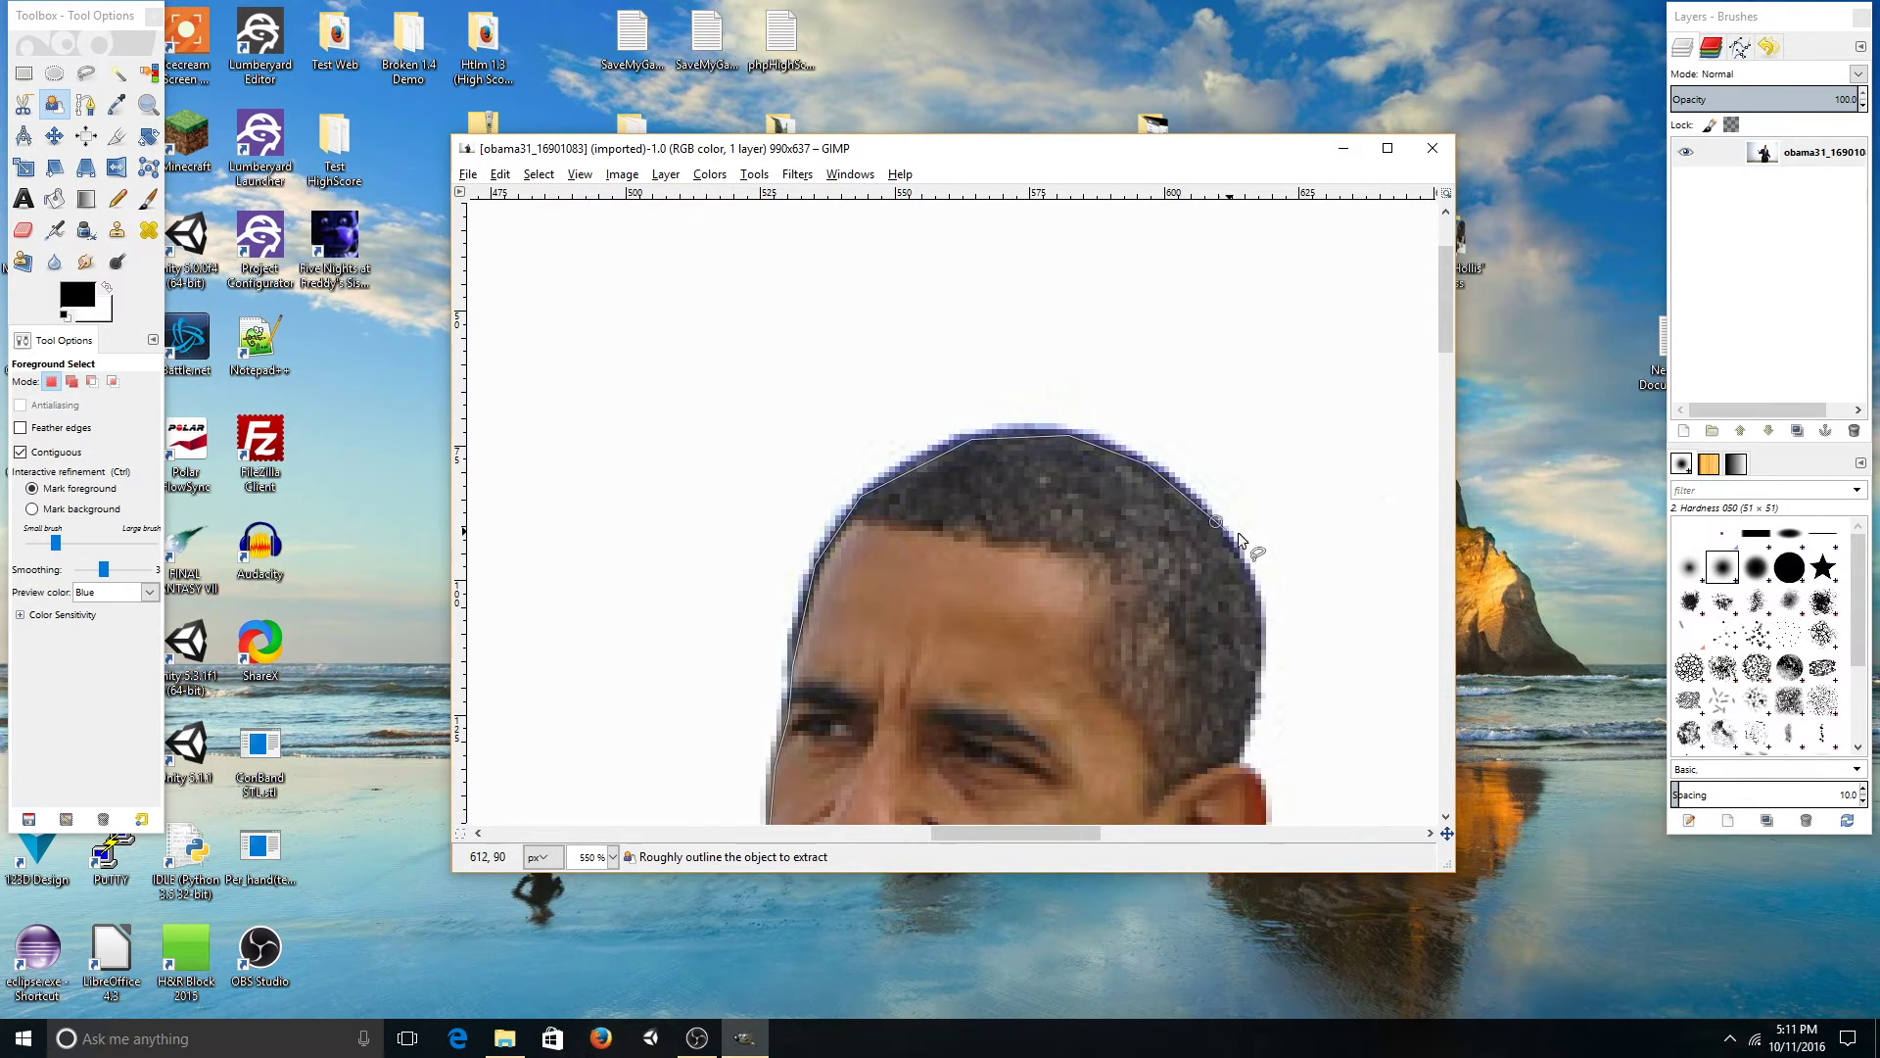
scroll(1238, 532, "up", 2)
left_click(1237, 585)
left_click(1262, 639)
scroll(1262, 639, "down", 3)
left_click(1205, 603)
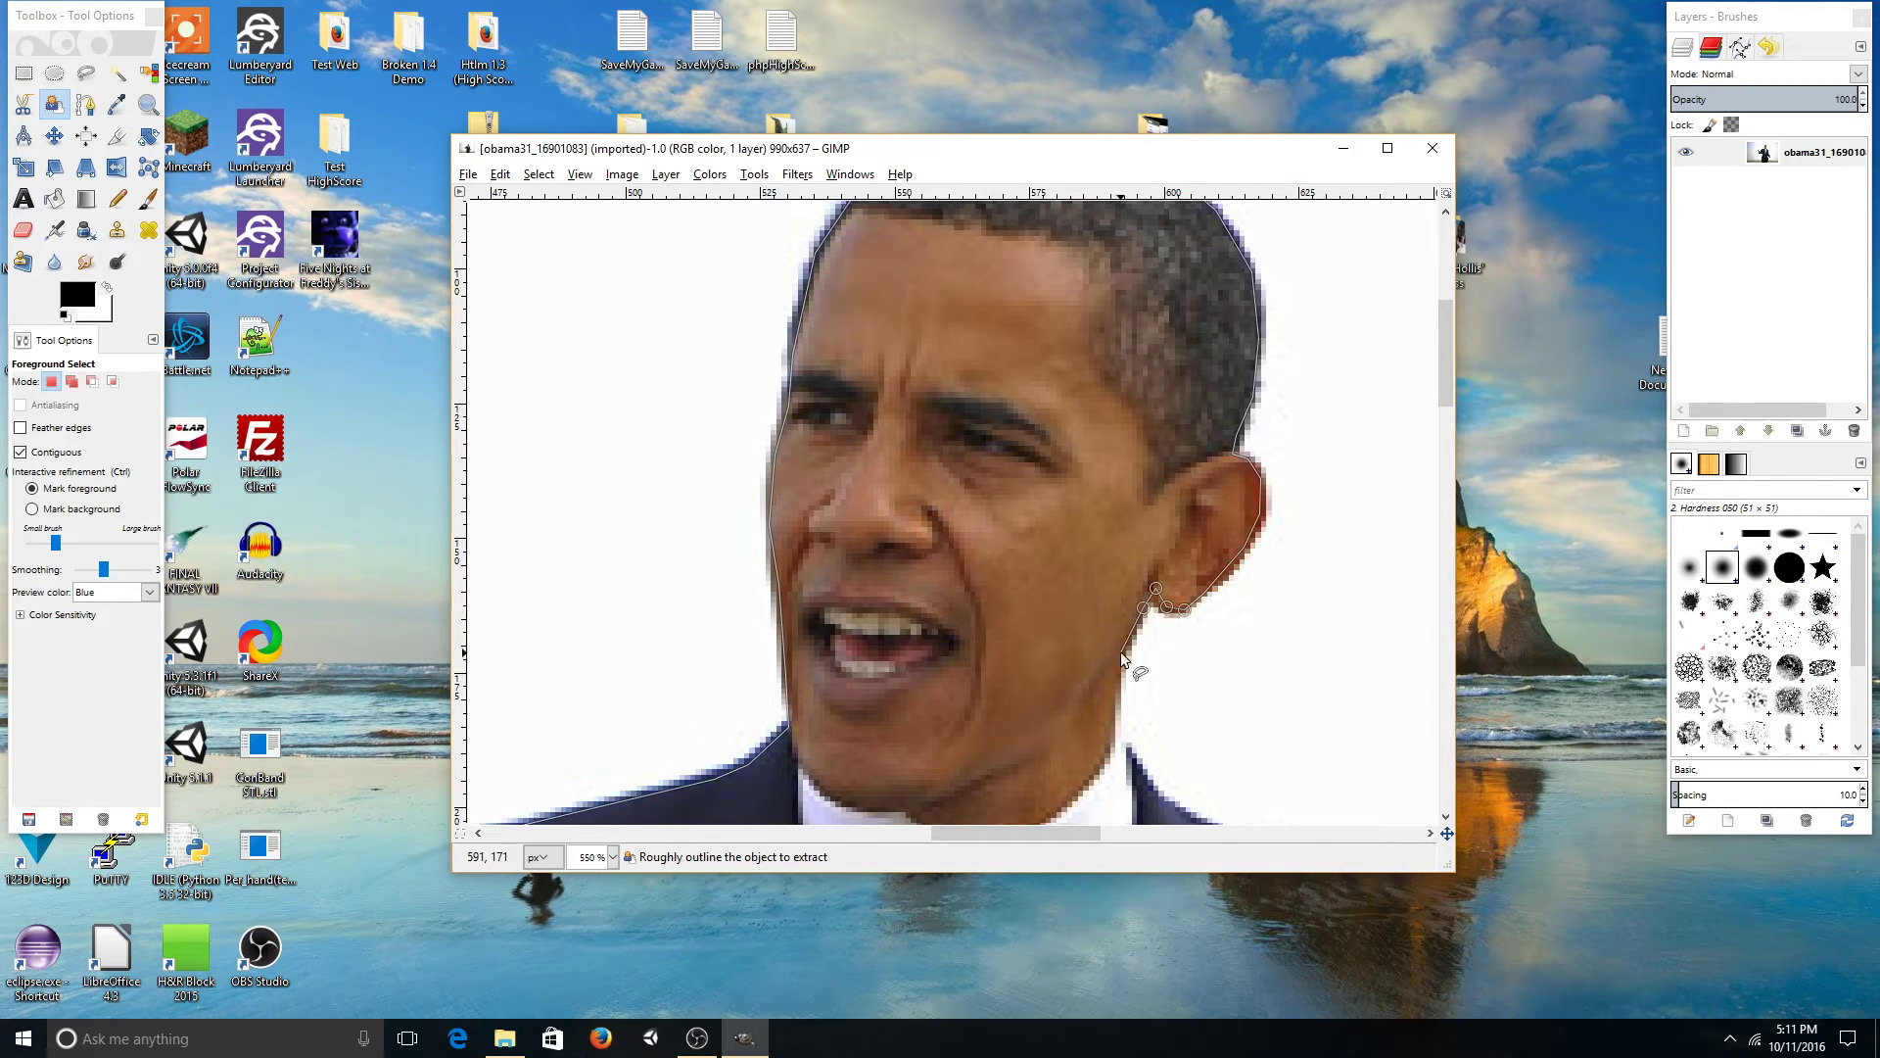
scroll(1121, 651, "down", 5)
left_click(1228, 509)
scroll(1228, 510, "down", 5)
left_click(1303, 534)
scroll(1303, 533, "down", 3)
scroll(1303, 533, "down", 3)
scroll(1329, 580, "up", 2)
scroll(1235, 558, "down", 4)
- Outline the sleeve, the other hand's thumb and fingers, then continue down the jacket edge
left_click(1201, 587)
left_click(1258, 581)
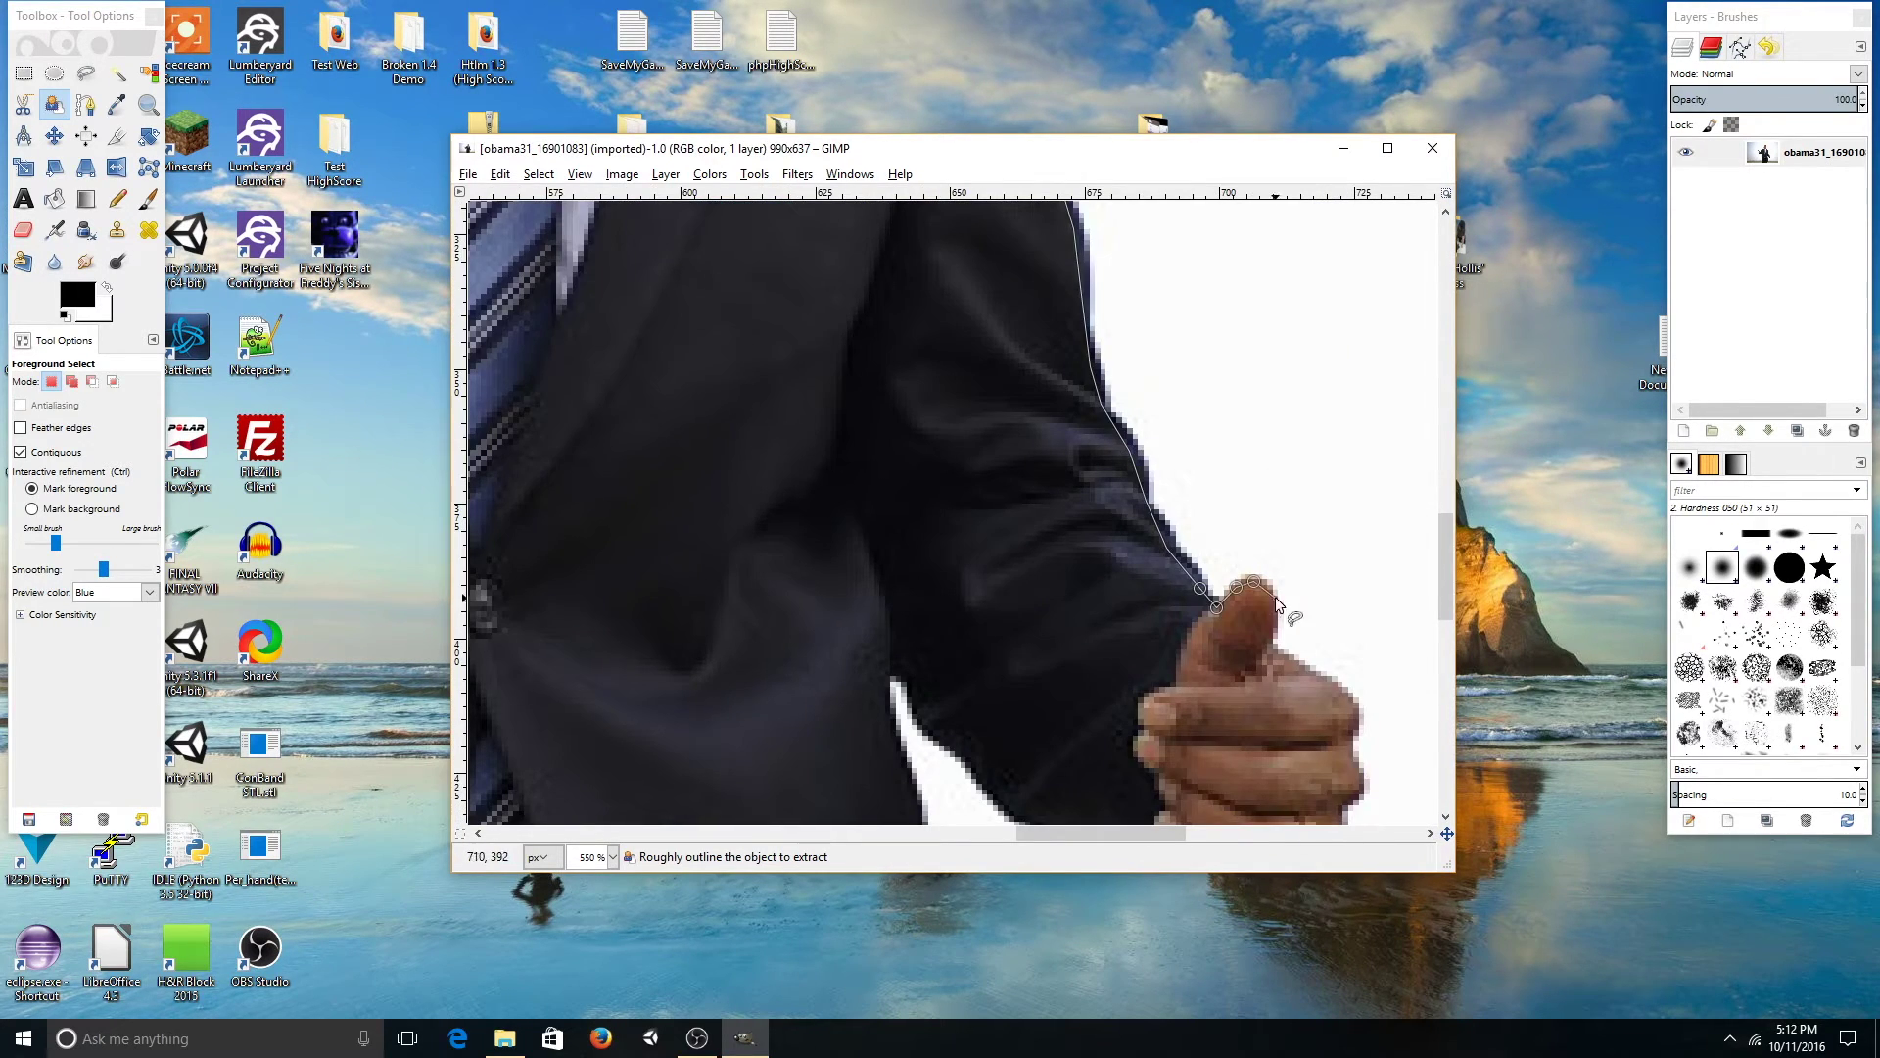
scroll(1275, 596, "down", 3)
left_click(1275, 499)
scroll(1338, 649, "down", 3)
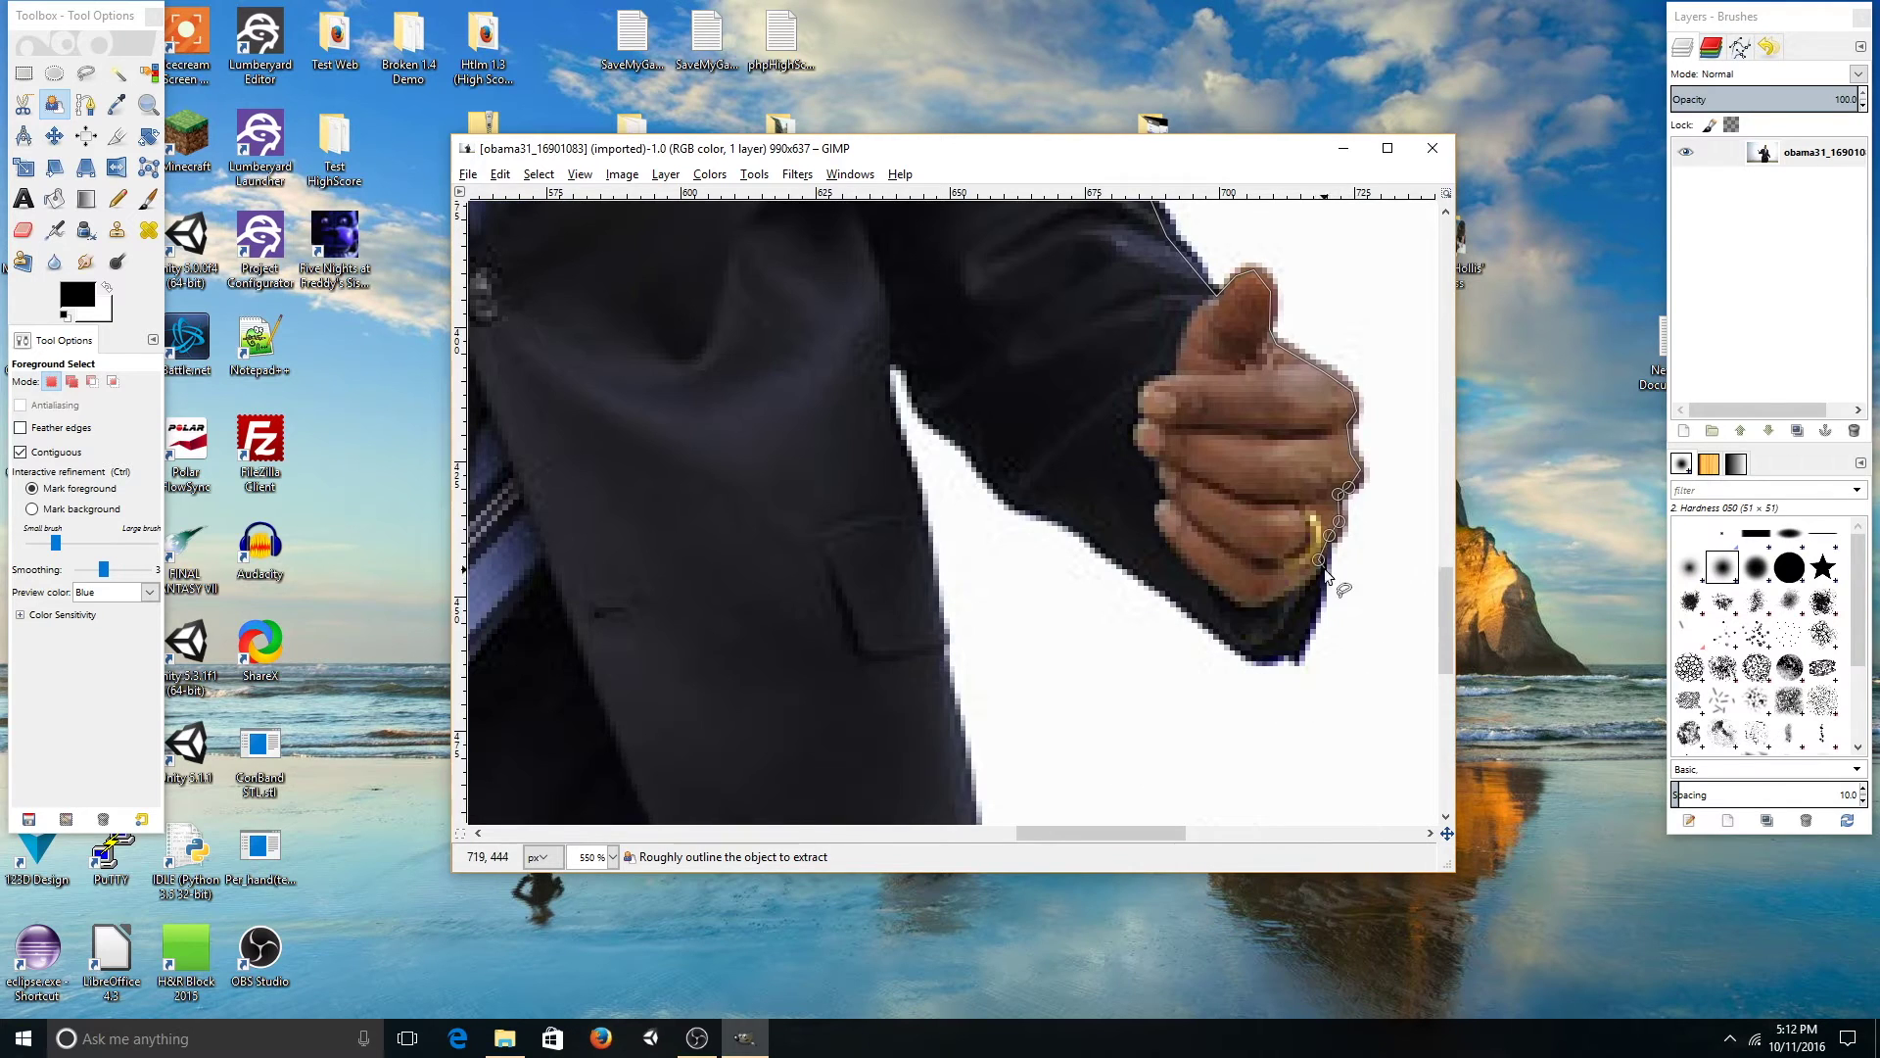
left_click(1346, 488)
left_click(1318, 618)
left_click(1300, 641)
left_click(1249, 653)
left_click(875, 354)
scroll(912, 441, "down", 3)
scroll(999, 471, "up", 3)
scroll(995, 631, "down", 3)
left_click(919, 594)
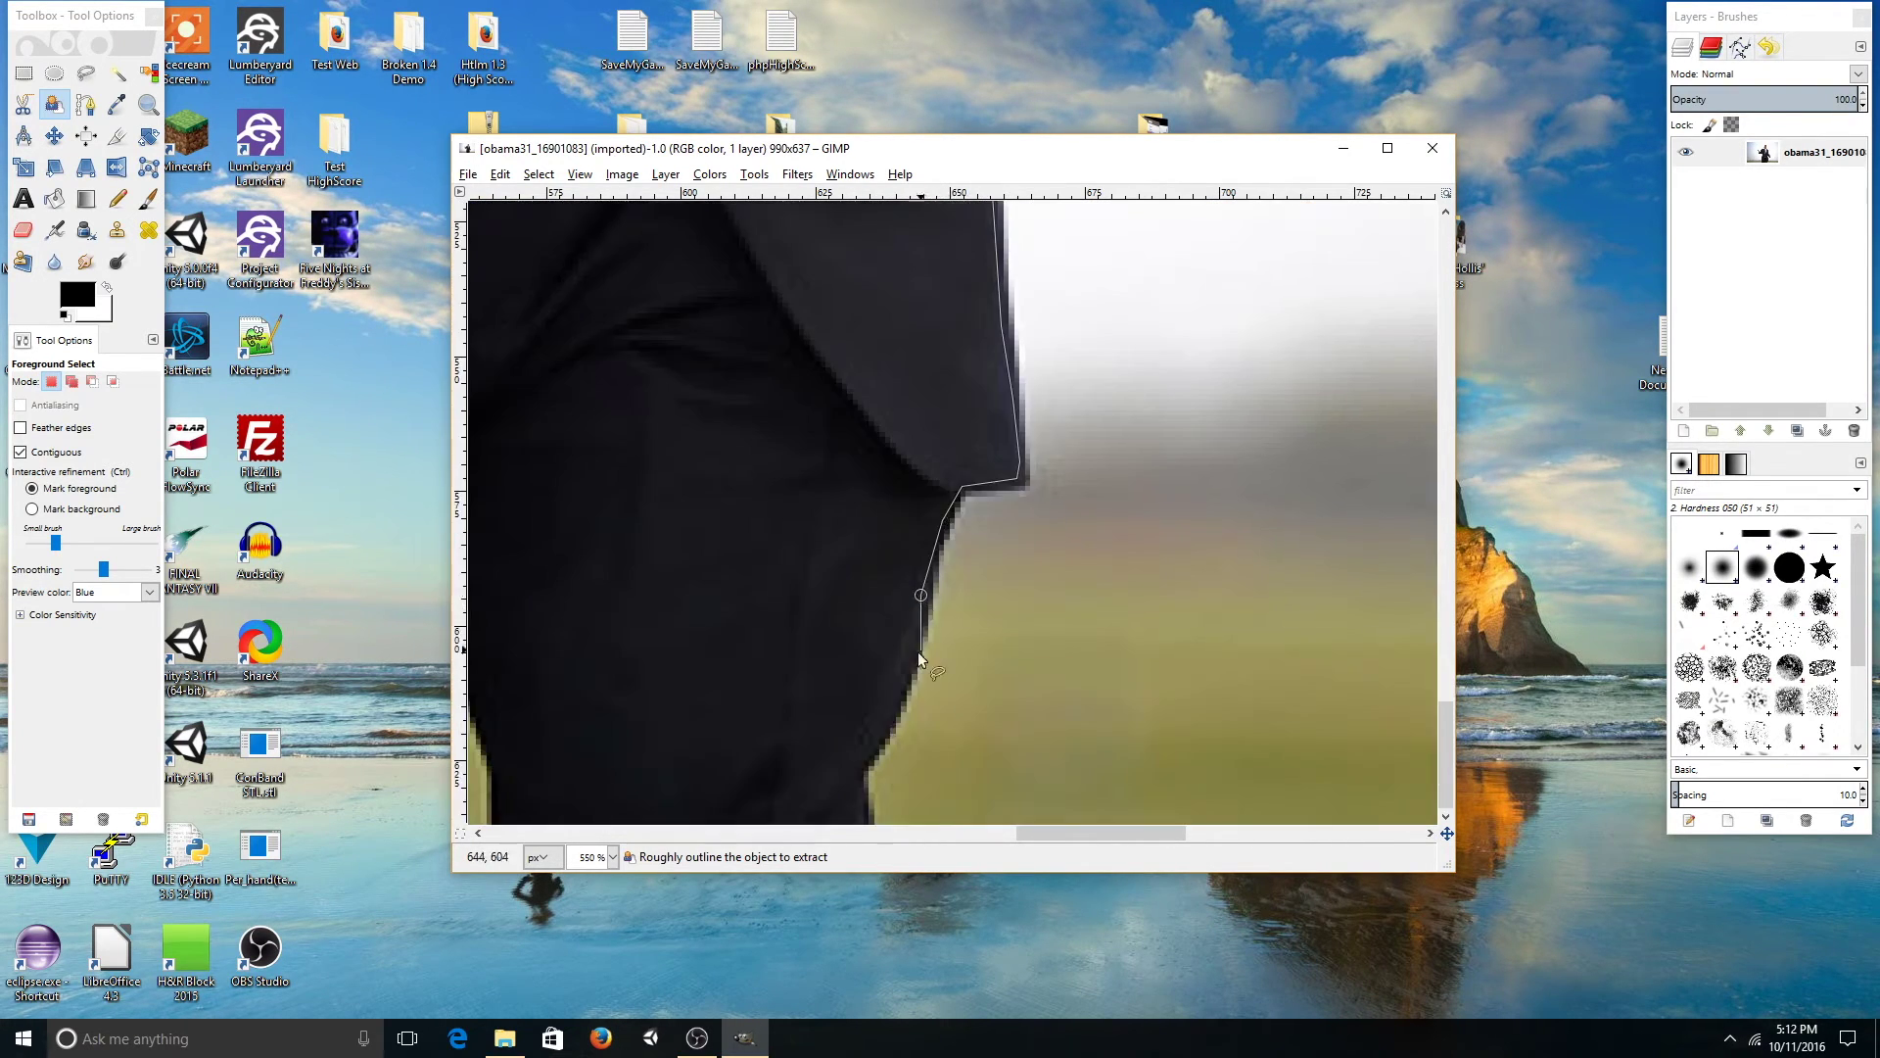
scroll(859, 804, "left", 5)
- Trace the outline up the gap between the legs to its tip and back down the left edge
left_click(976, 818)
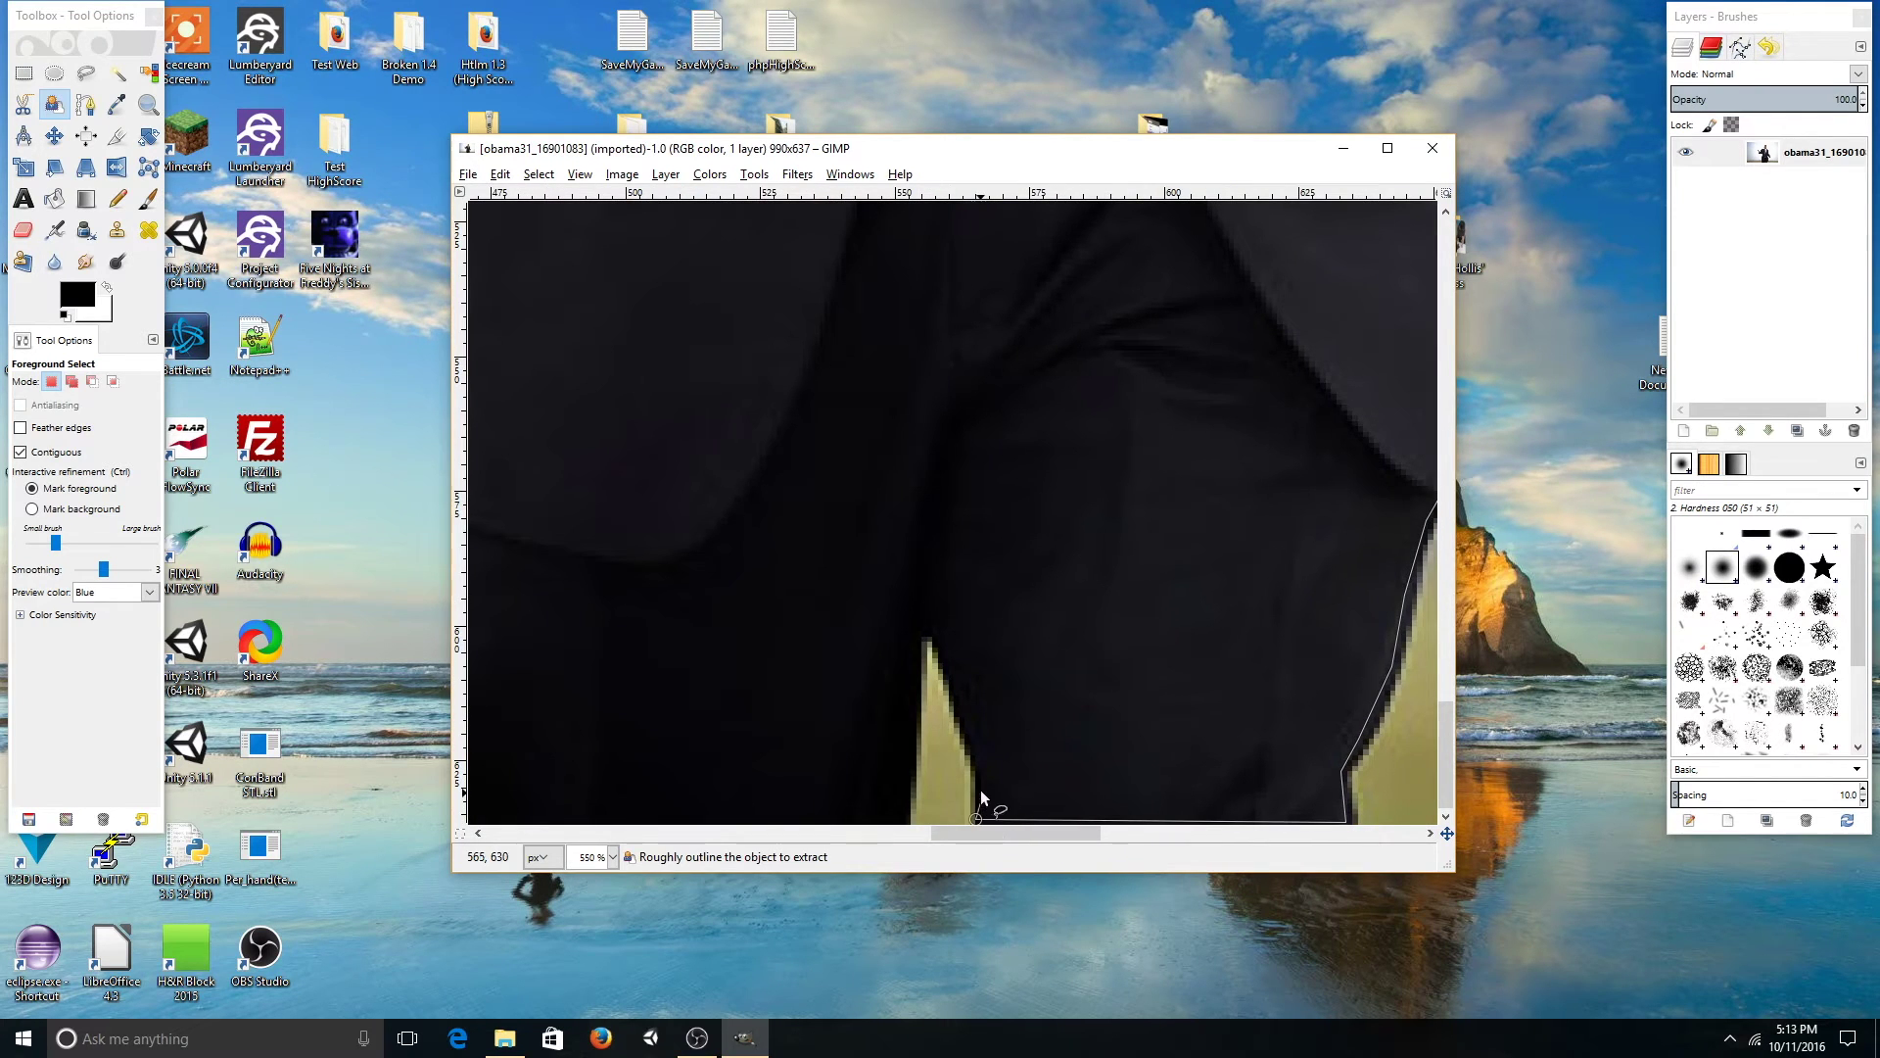
left_click(976, 786)
left_click(976, 782)
left_click(967, 731)
left_click(952, 681)
left_click(935, 638)
left_click(913, 702)
left_click(899, 779)
scroll(904, 829, "left", 3)
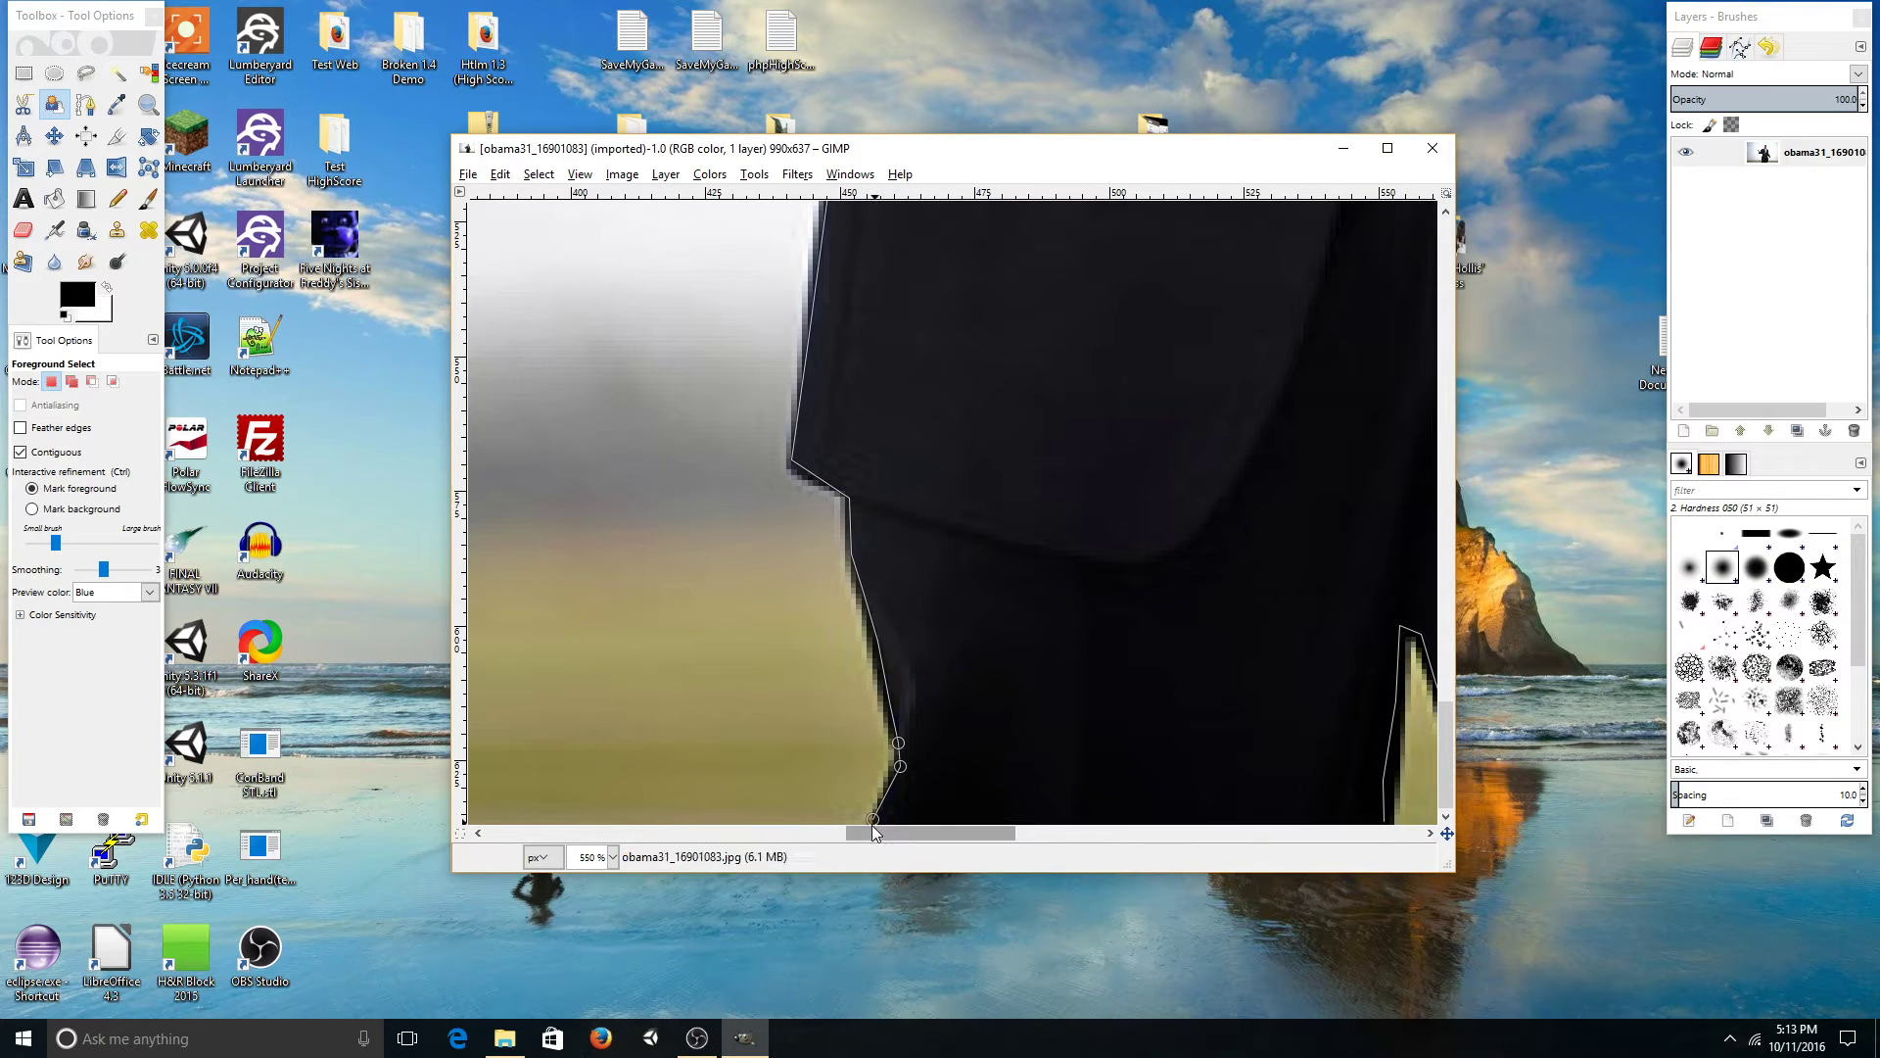
- Close the outline at its start point, then paint foreground over the lower suit, tie, shirt and face
left_click(874, 823)
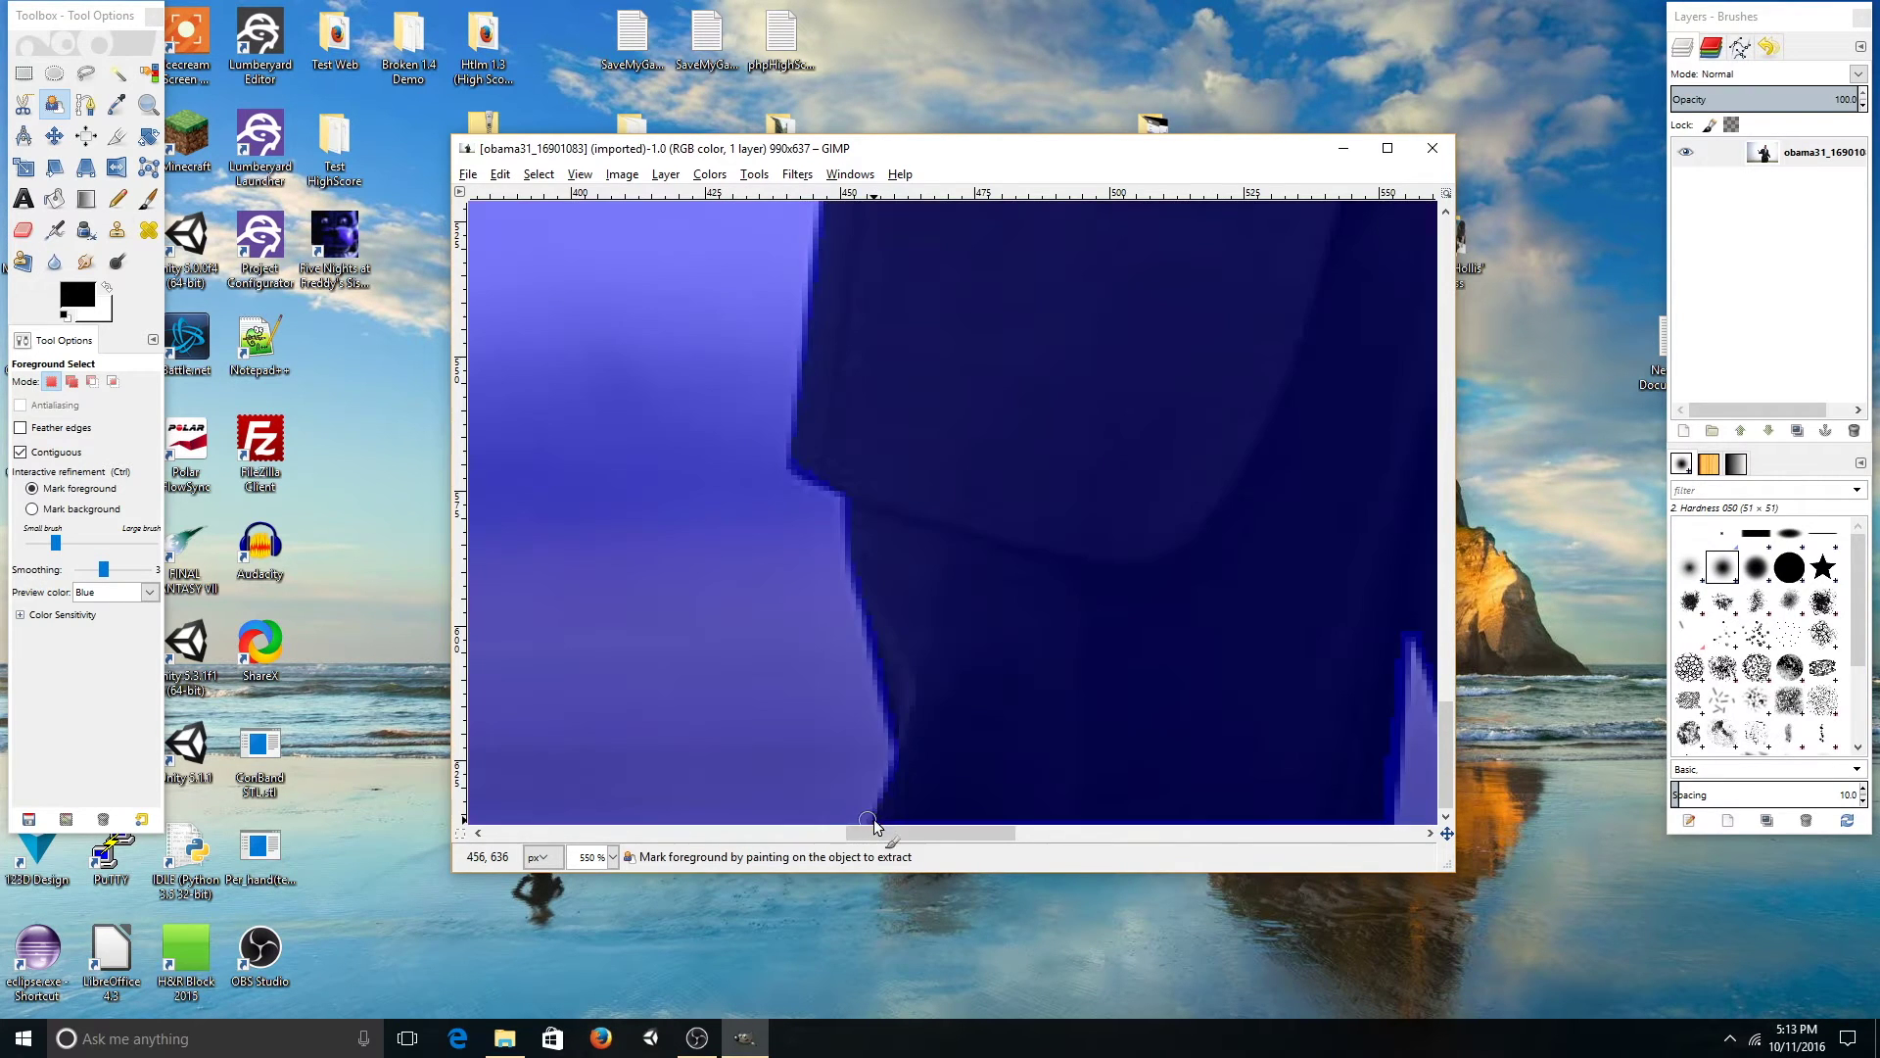
scroll(955, 763, "down", 3)
scroll(1152, 586, "down", 2)
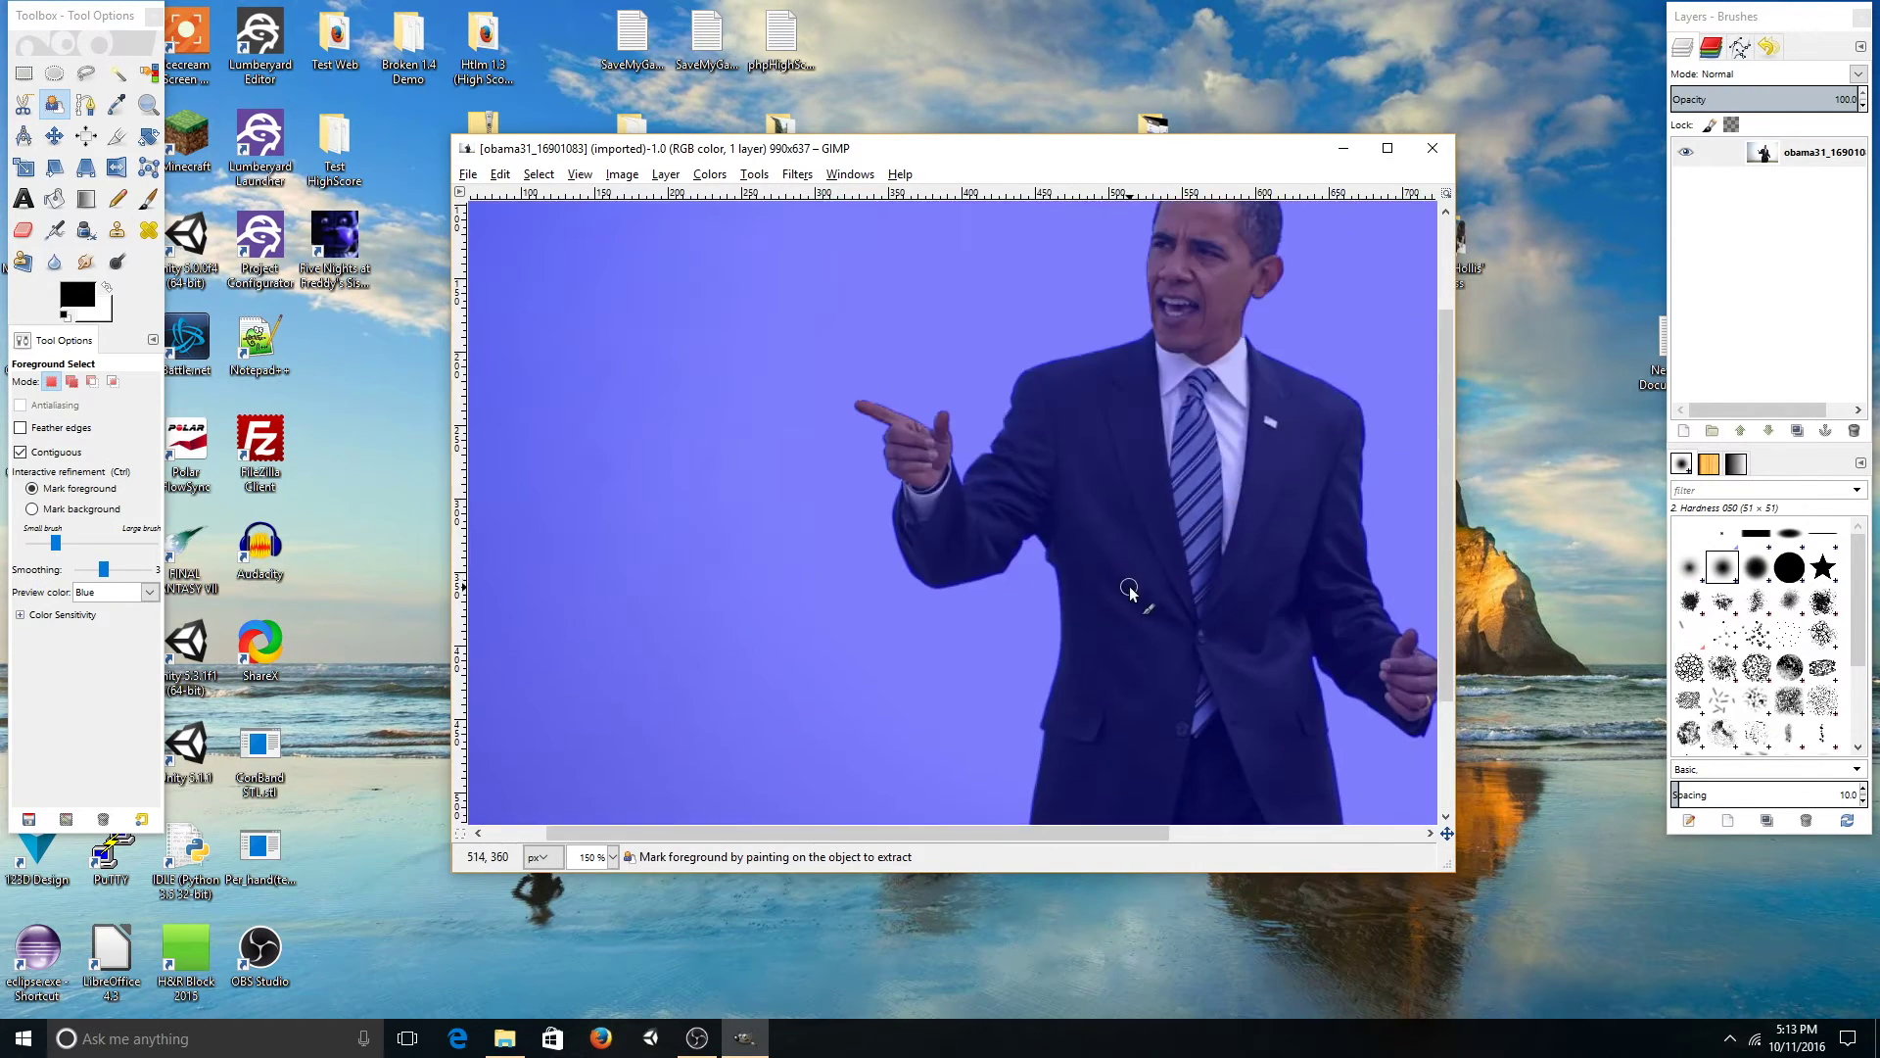
scroll(1003, 599, "down", 1)
scroll(1002, 599, "up", 1)
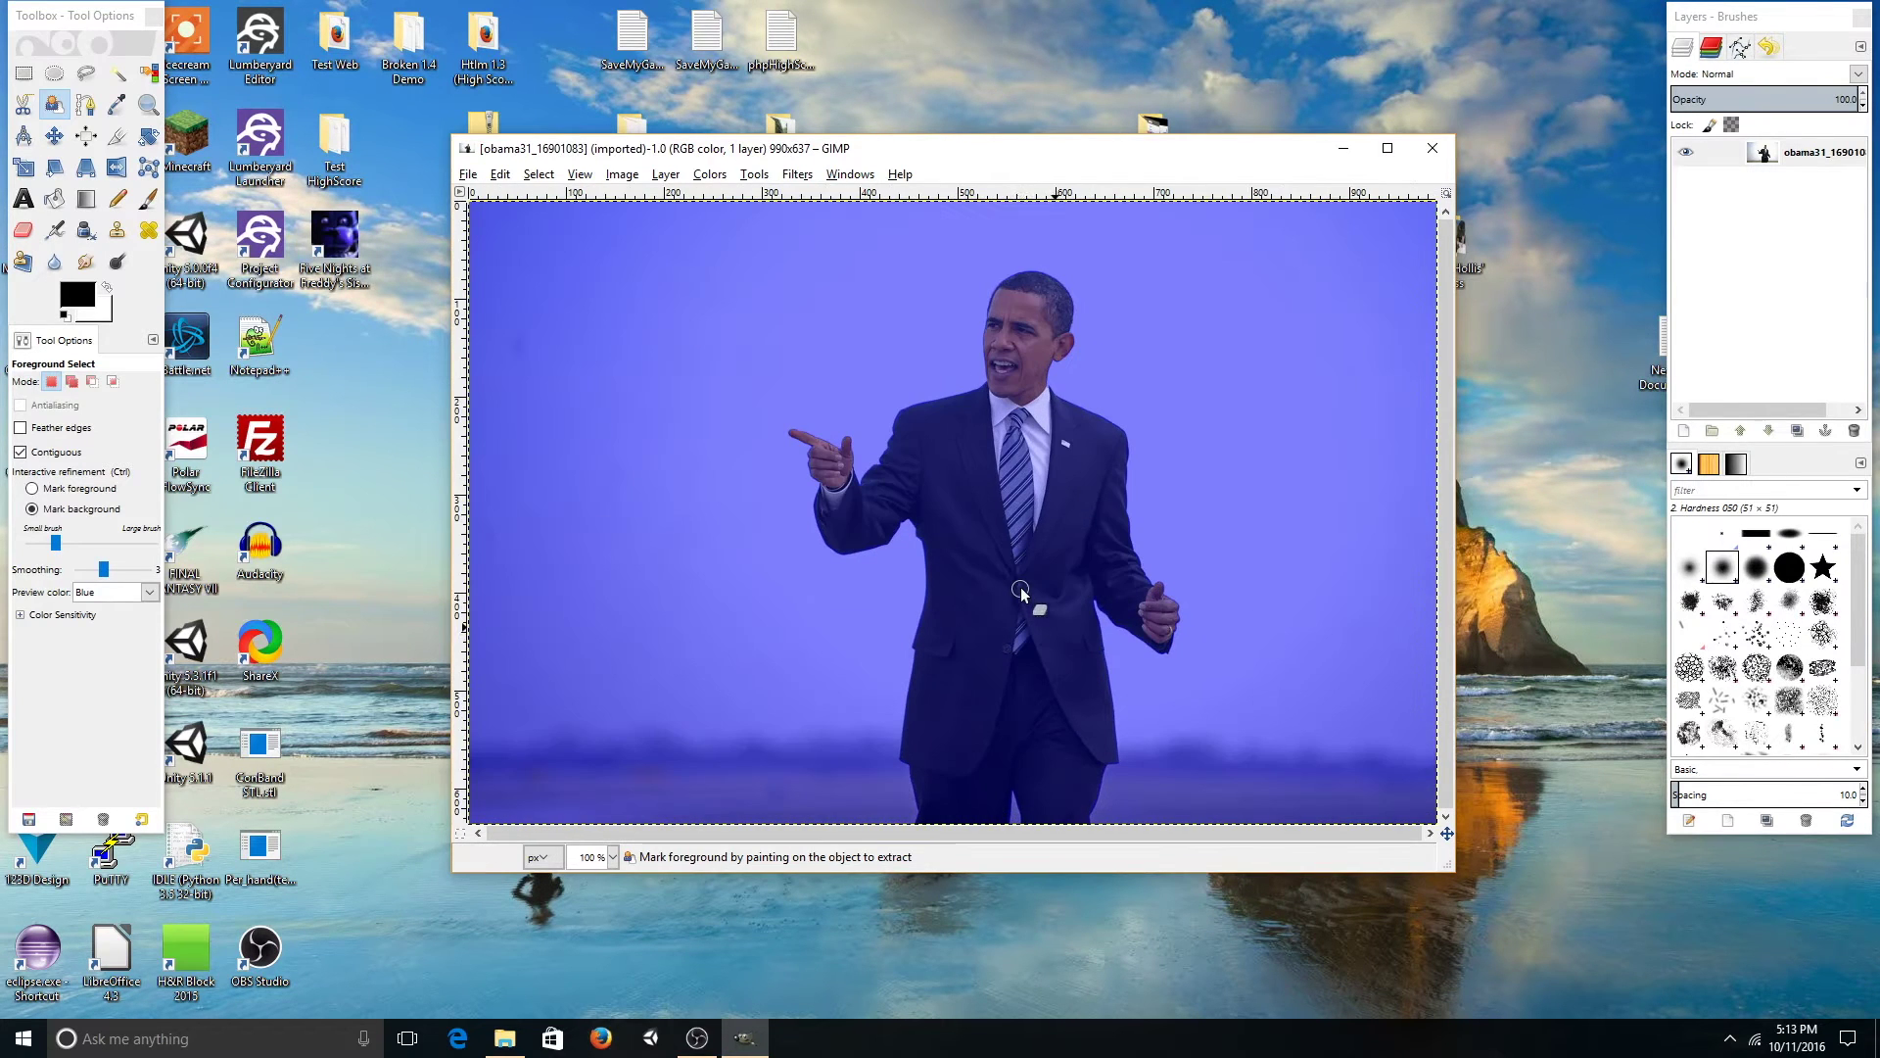
scroll(1014, 618, "up", 1)
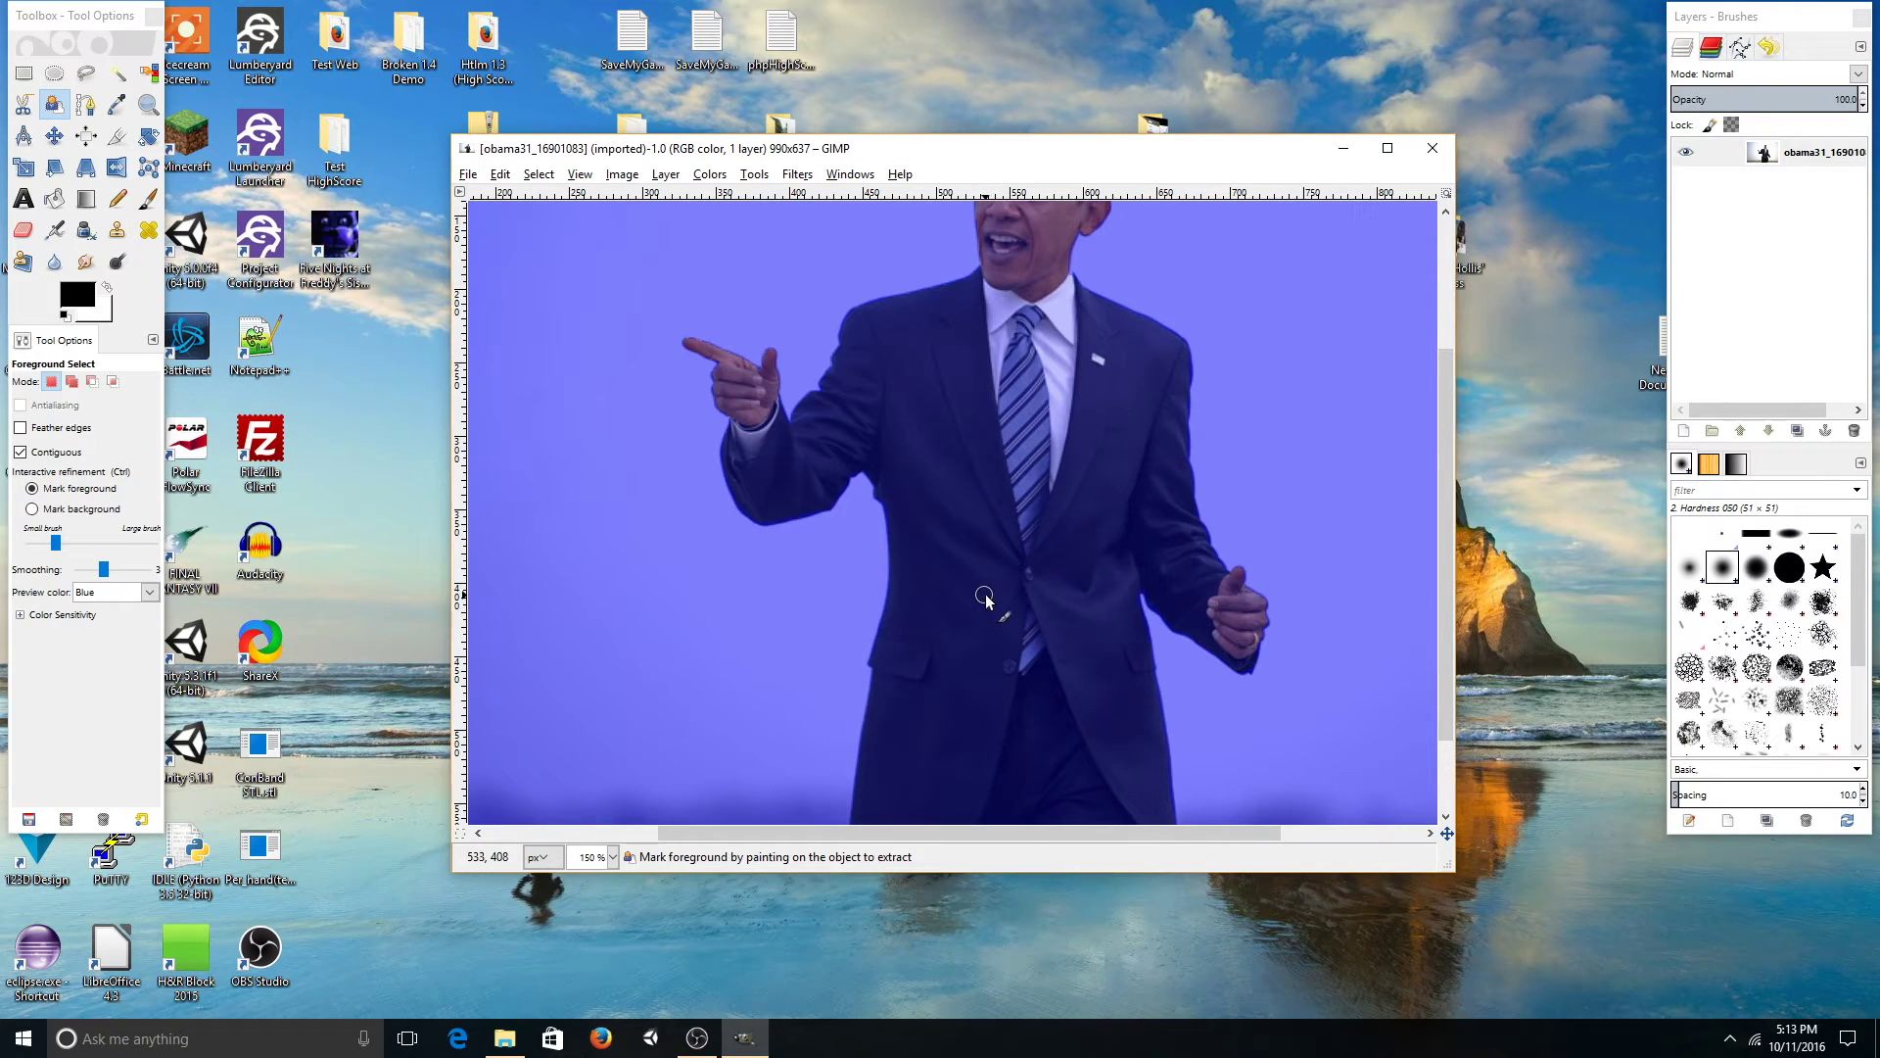
scroll(965, 589, "down", 1)
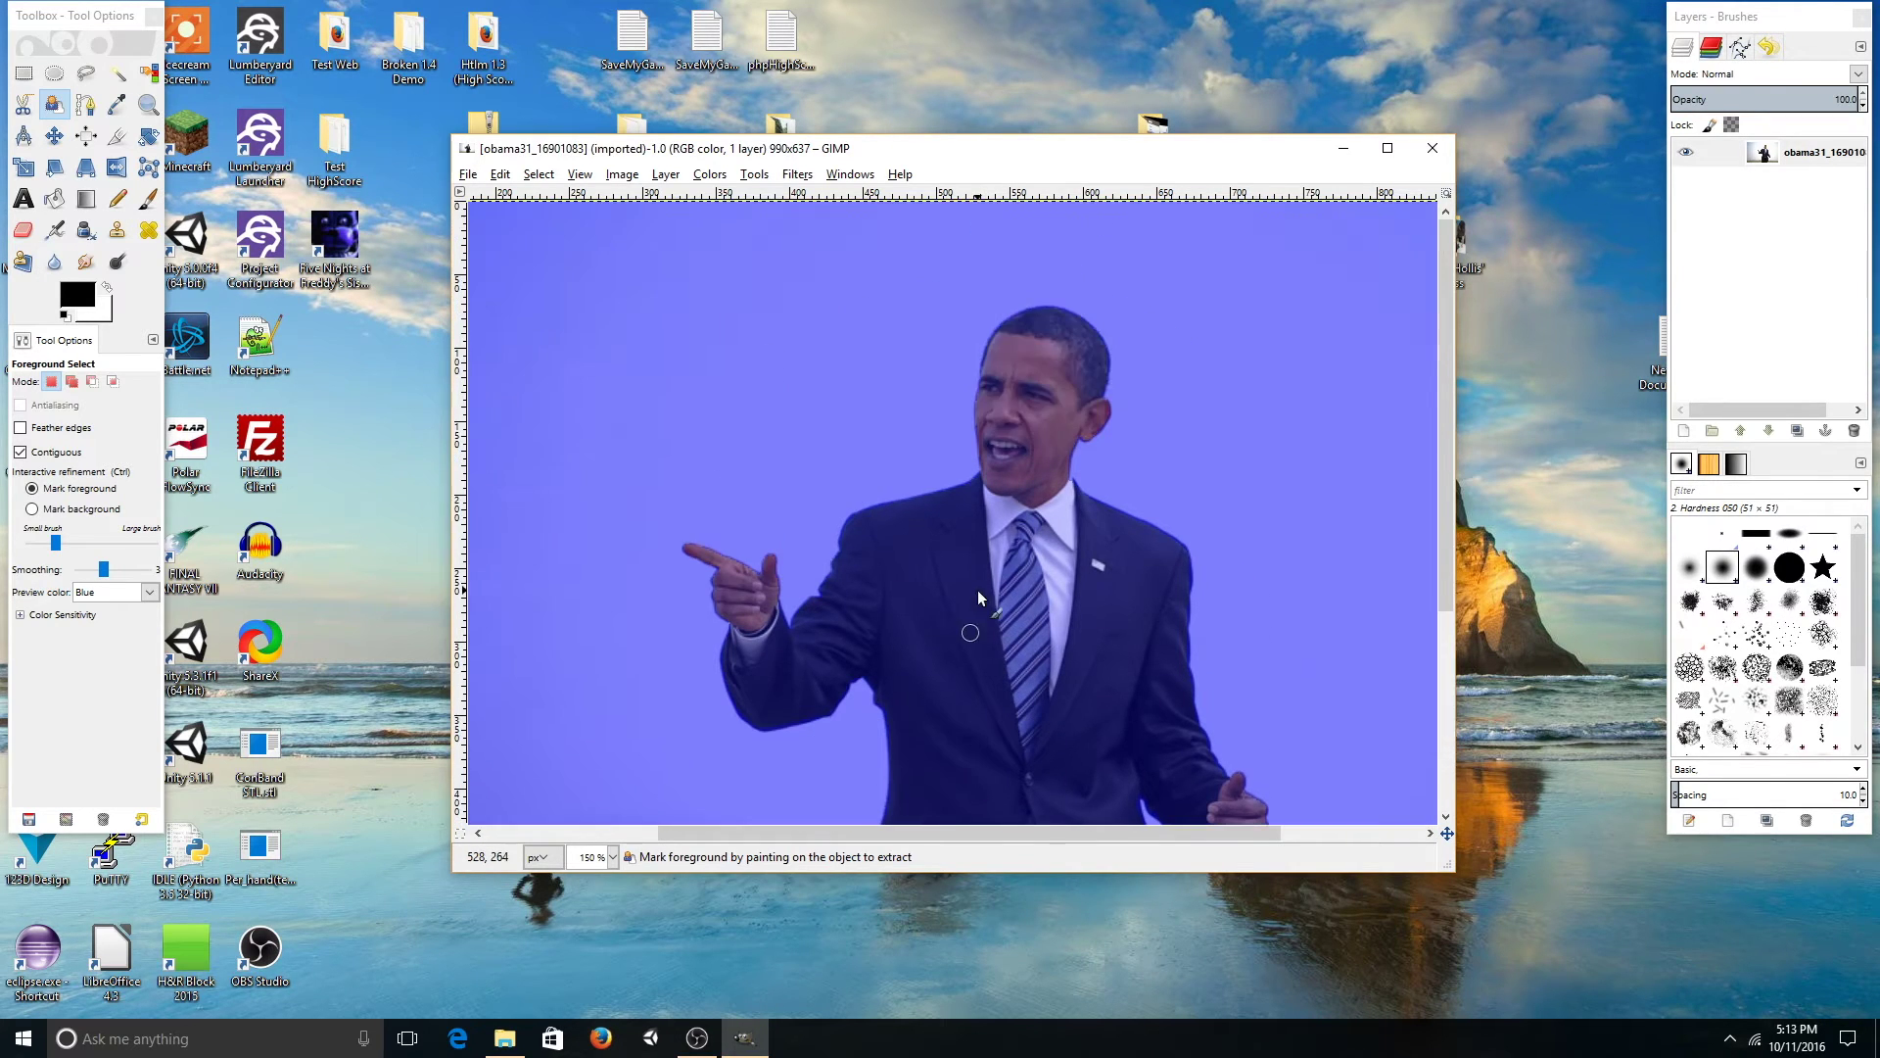
scroll(964, 590, "up", 1)
scroll(964, 590, "down", 2)
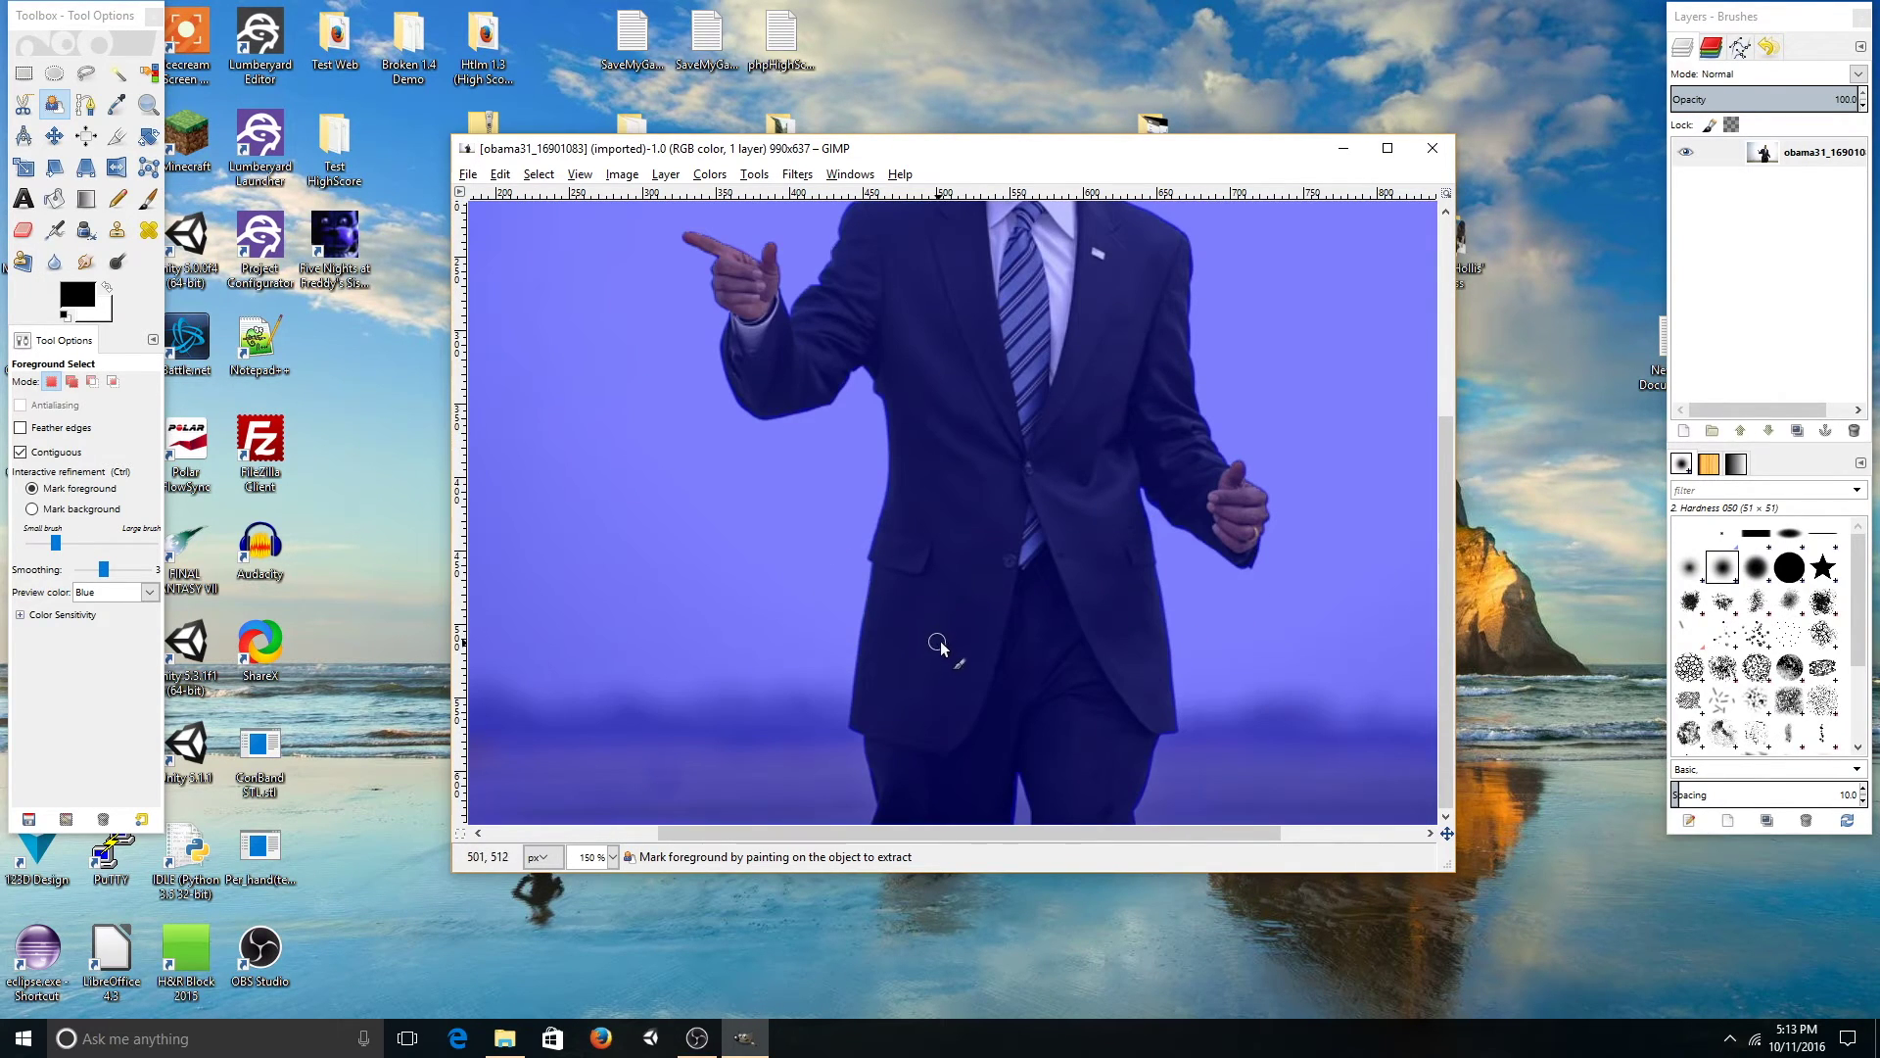
left_click_drag(942, 646, 944, 455)
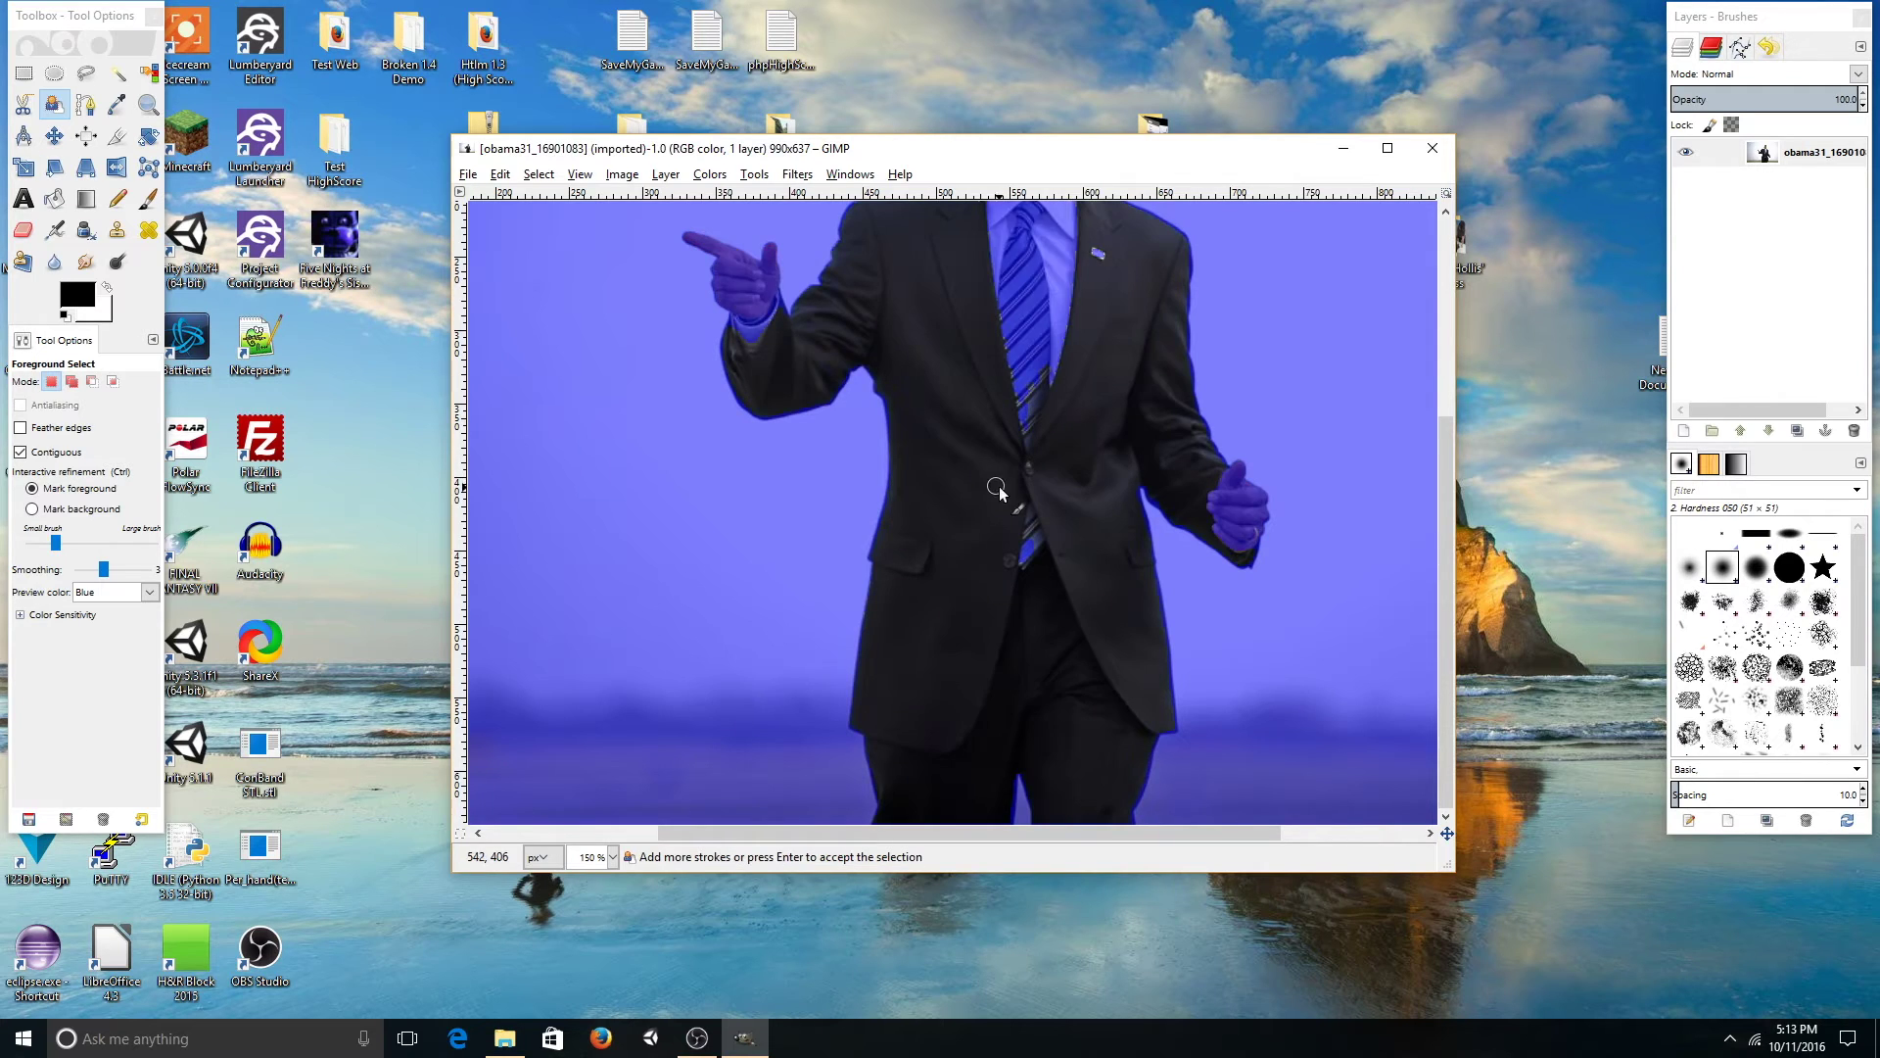
scroll(964, 587, "up", 2)
scroll(963, 587, "down", 2)
left_click_drag(1038, 631, 1023, 547)
scroll(1039, 532, "up", 3)
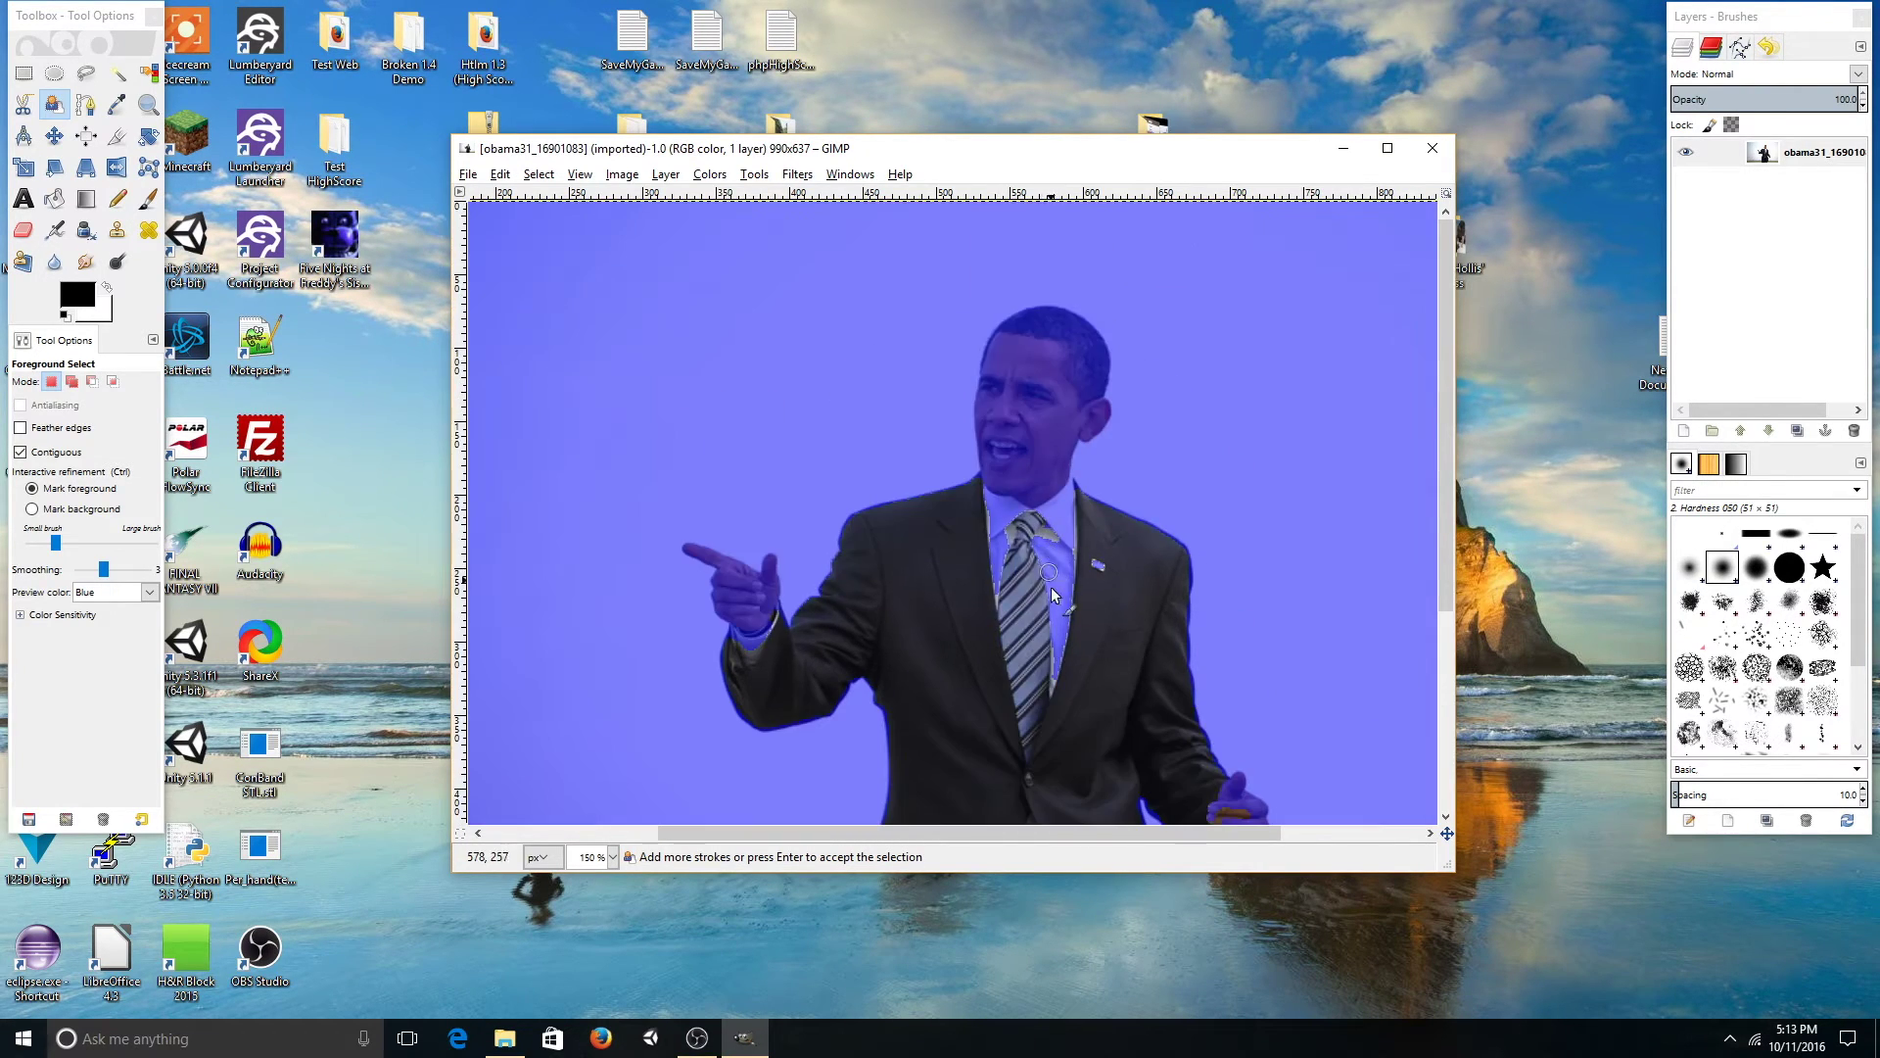
left_click_drag(1050, 587, 1056, 705)
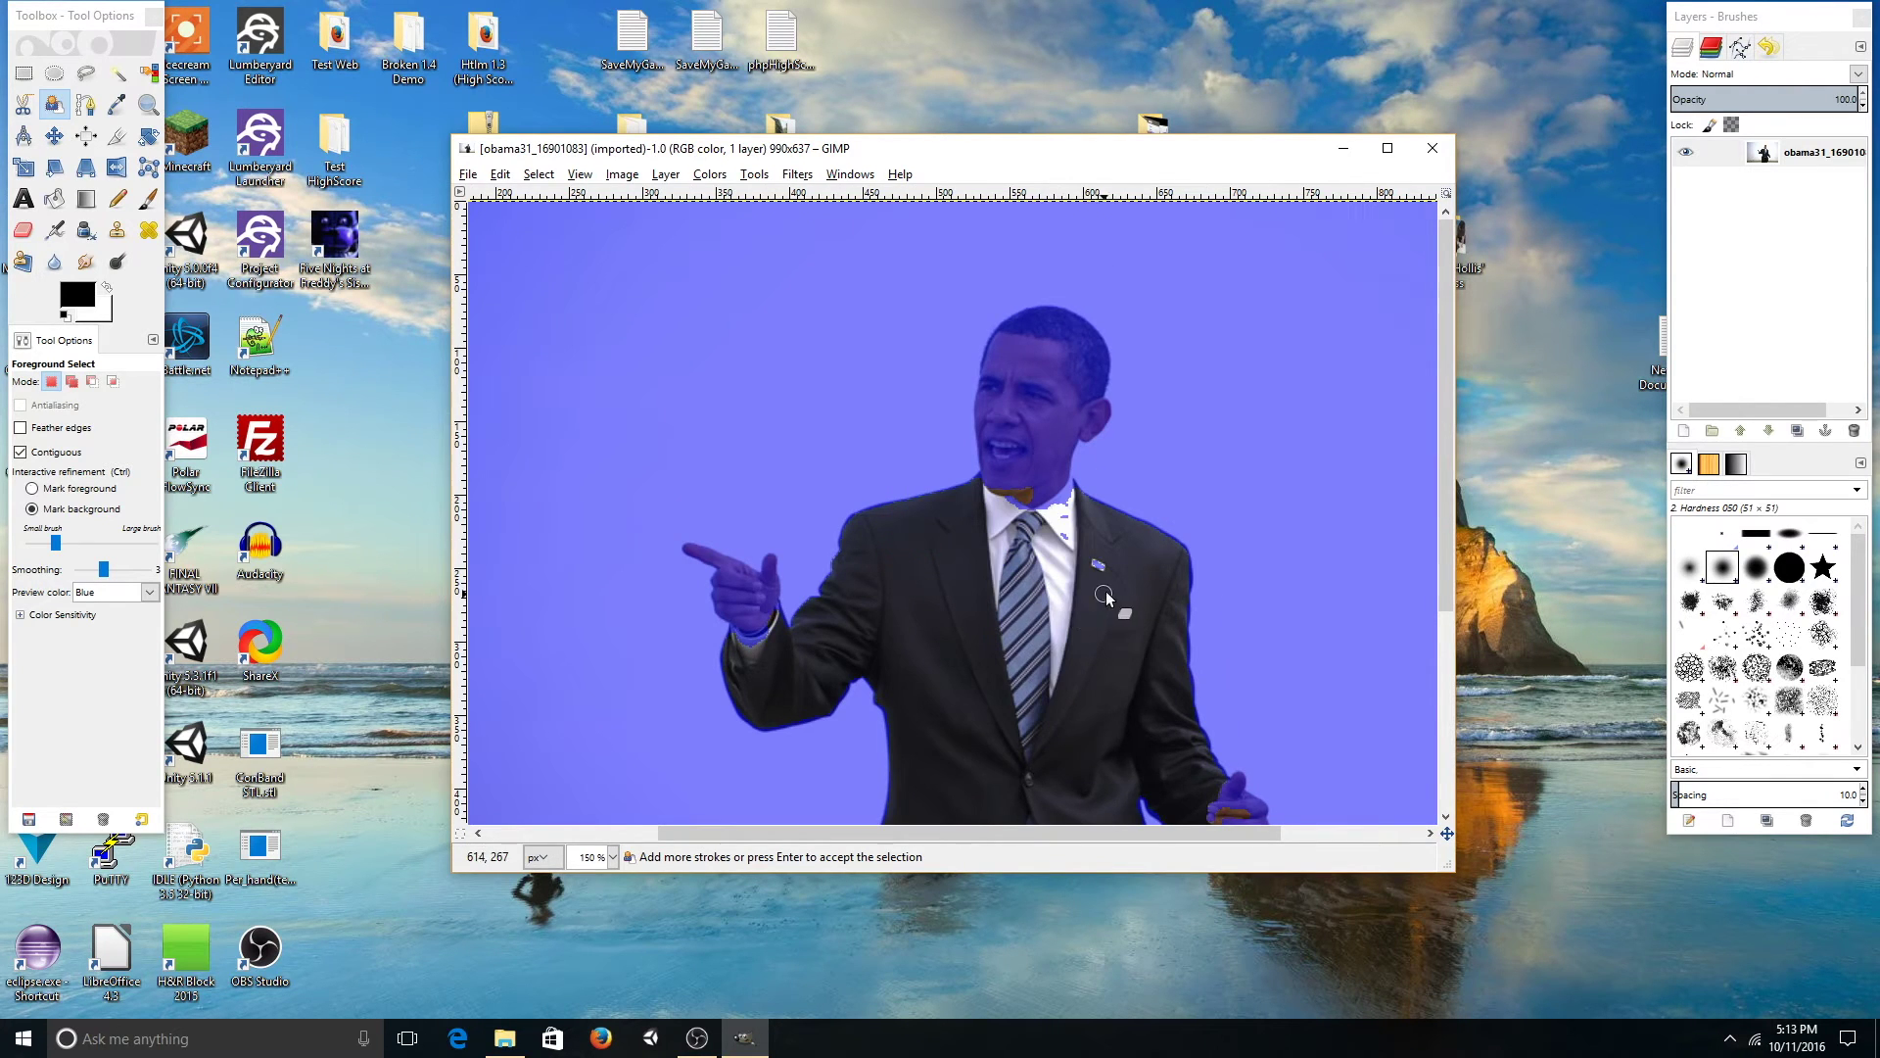
scroll(1100, 596, "up", 1)
scroll(1035, 583, "up", 3)
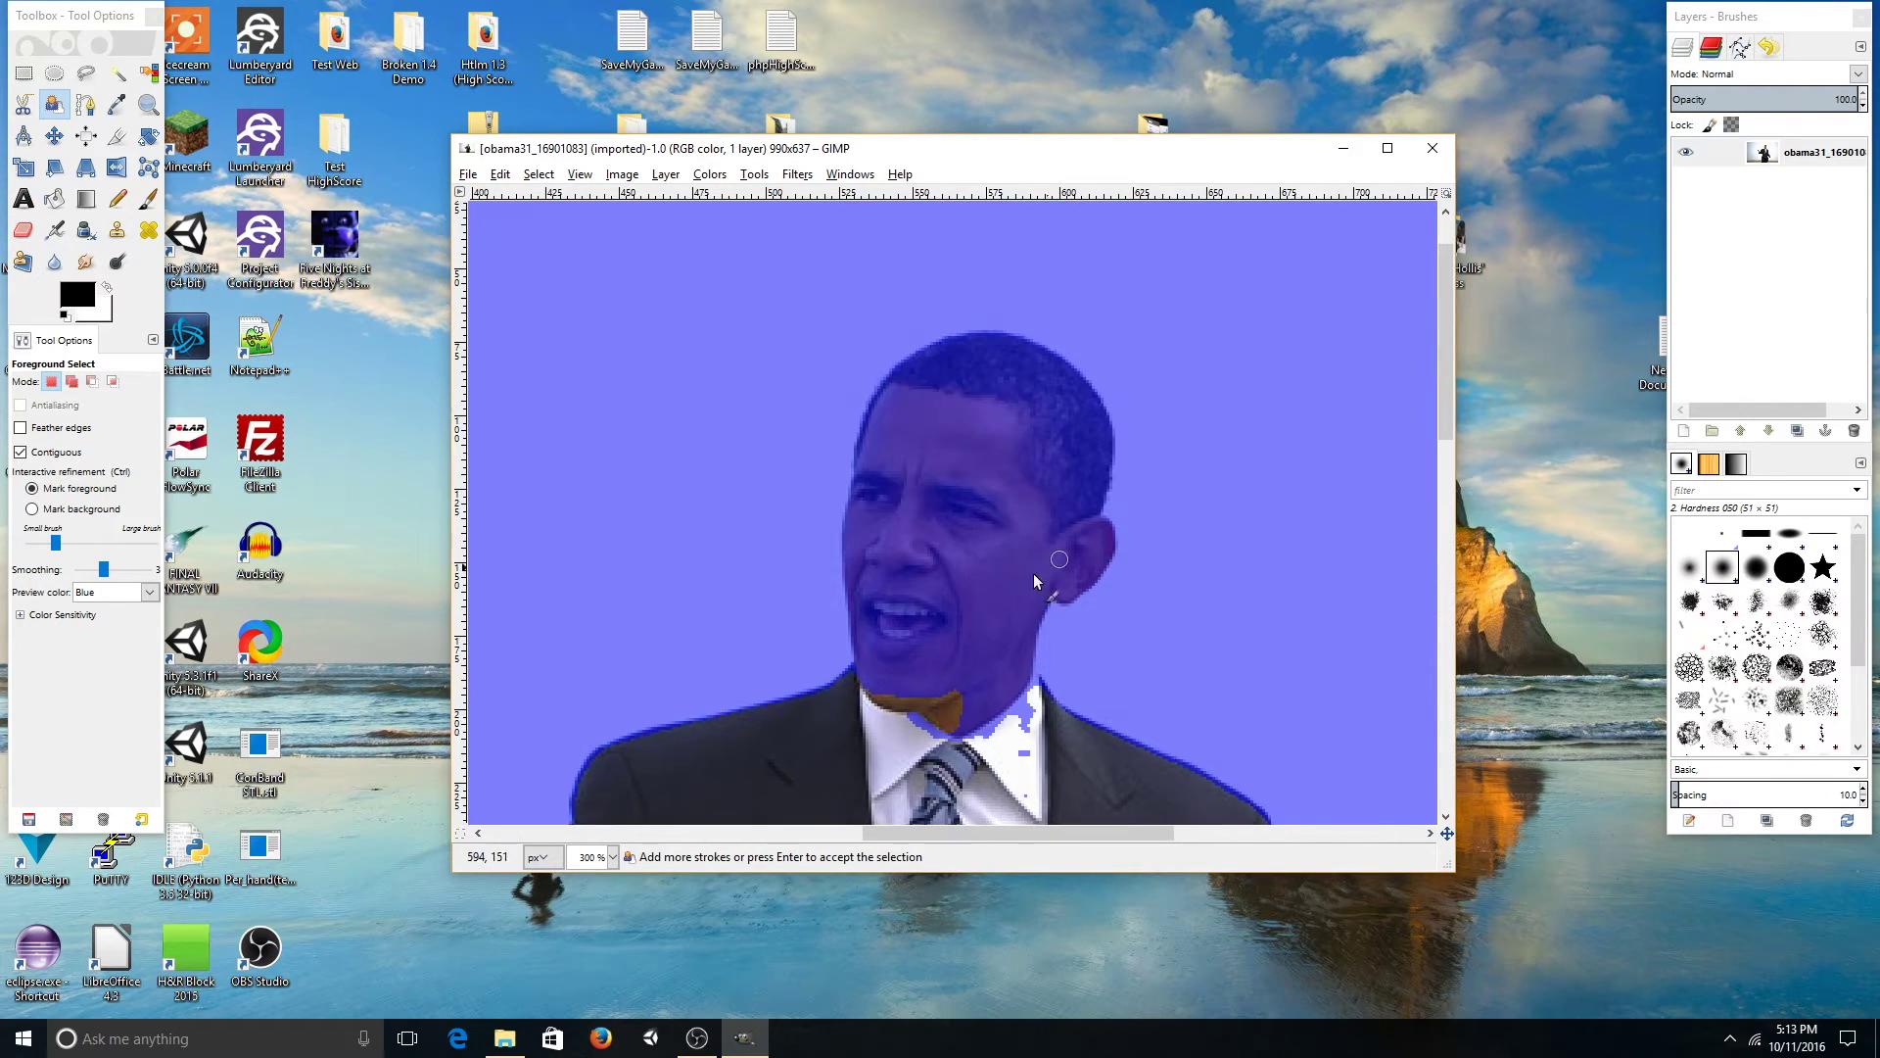
scroll(1014, 705, "down", 5)
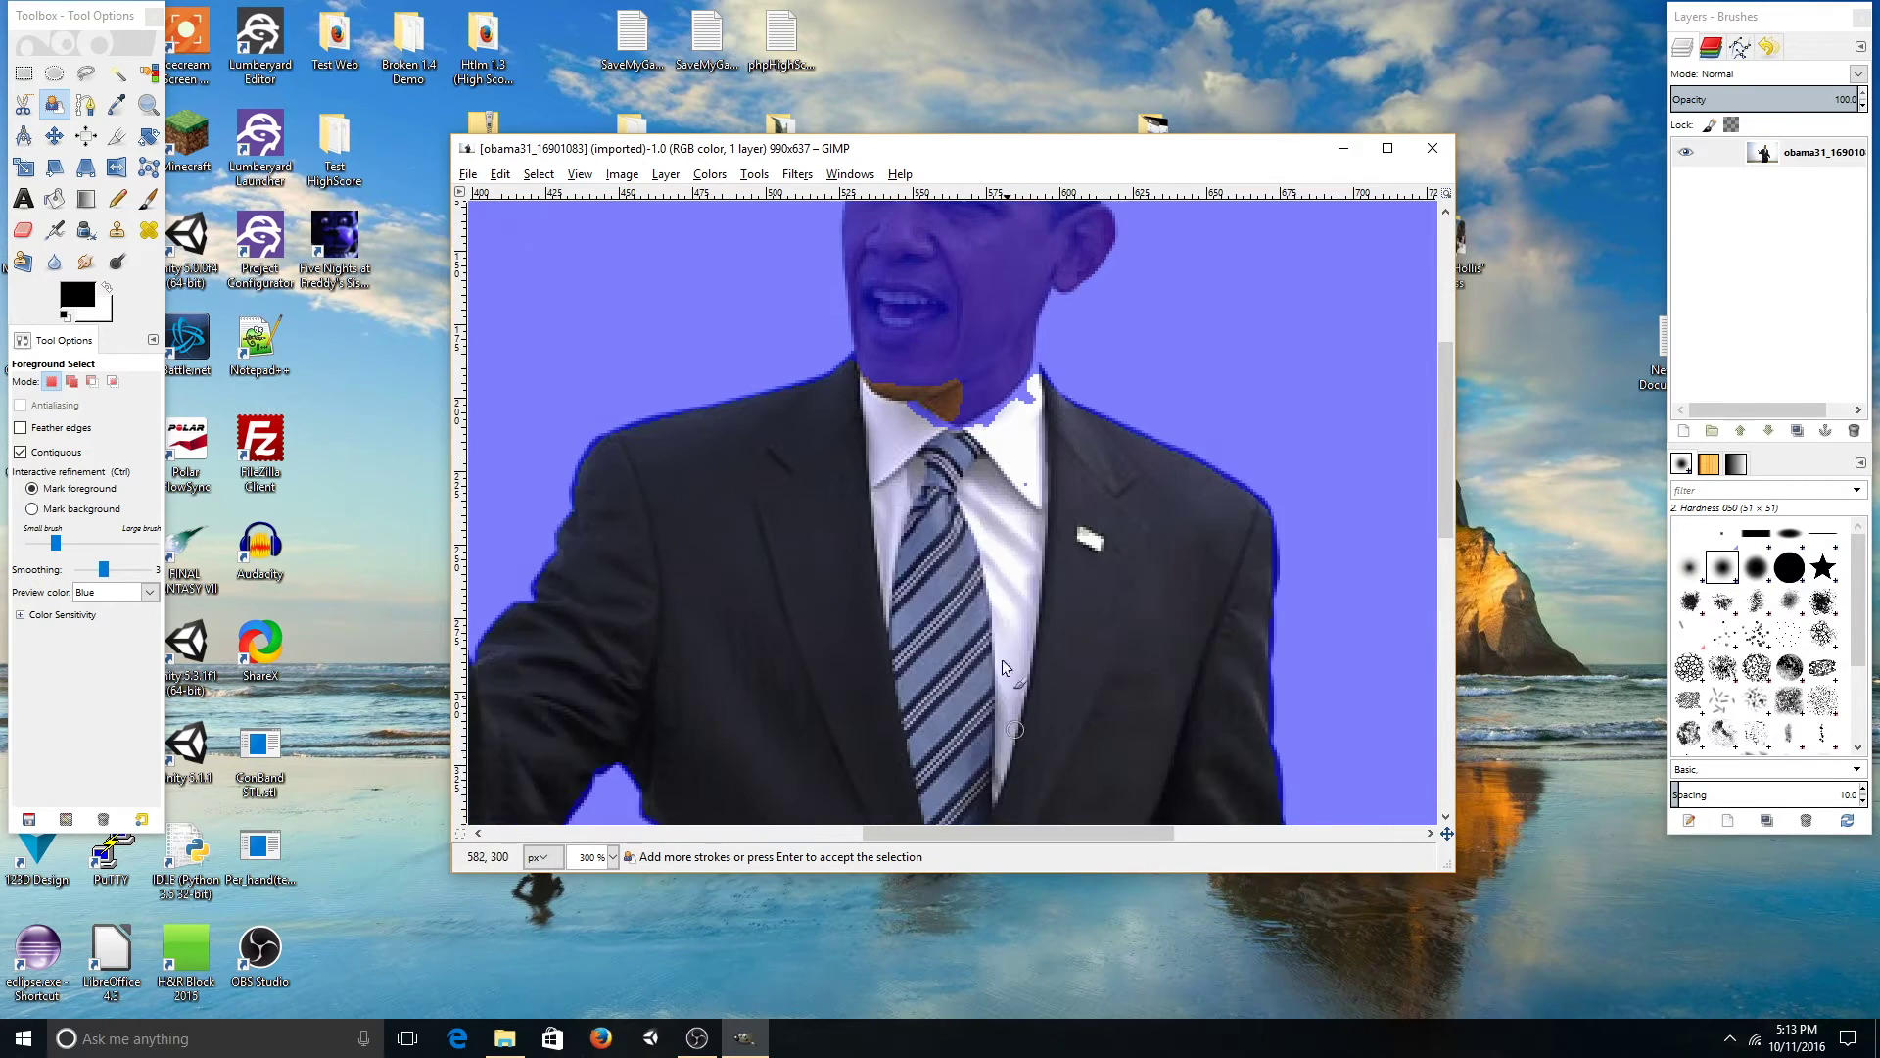
scroll(984, 618, "up", 3)
scroll(971, 593, "up", 2)
left_click_drag(957, 358, 931, 567)
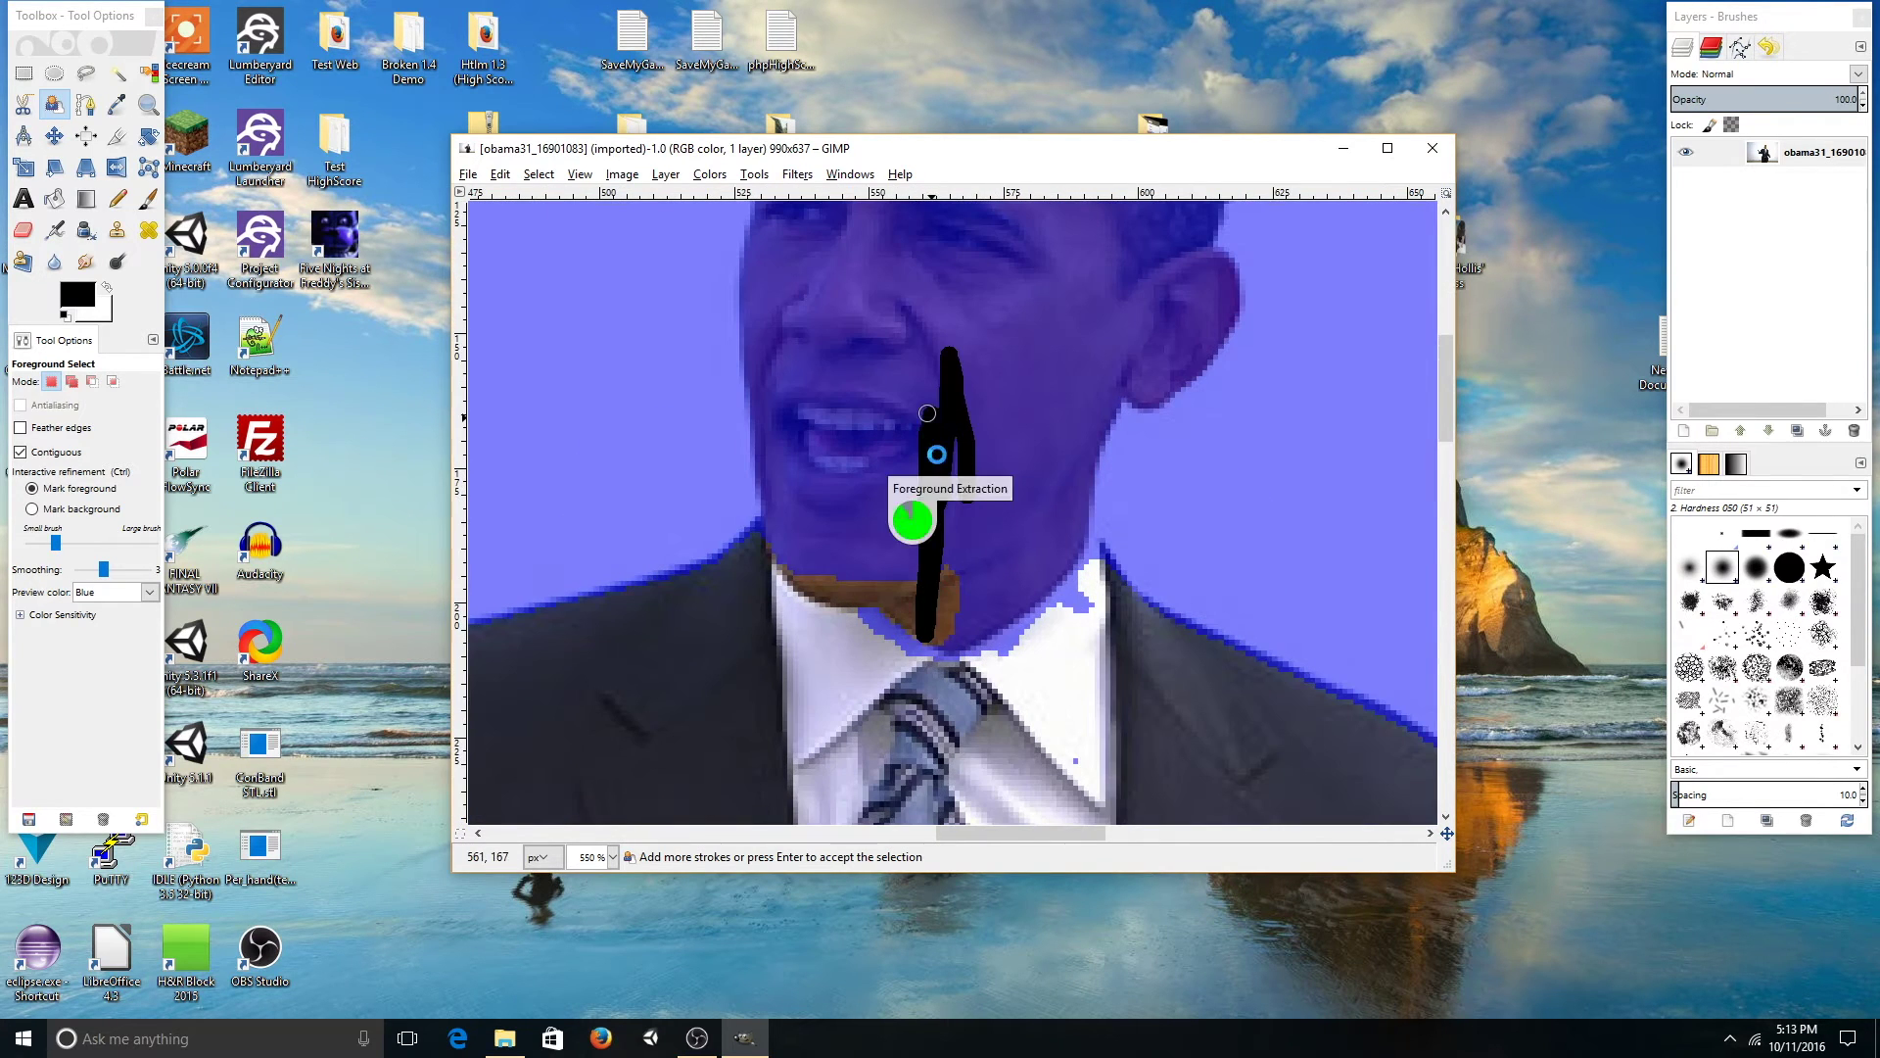
scroll(965, 456, "down", 1)
- Paint foreground over the mouth, the purple hair patch and the left hairline
mouse_move(964, 458)
left_mouse_down()
mouse_move(886, 467)
mouse_move(829, 551)
left_mouse_up()
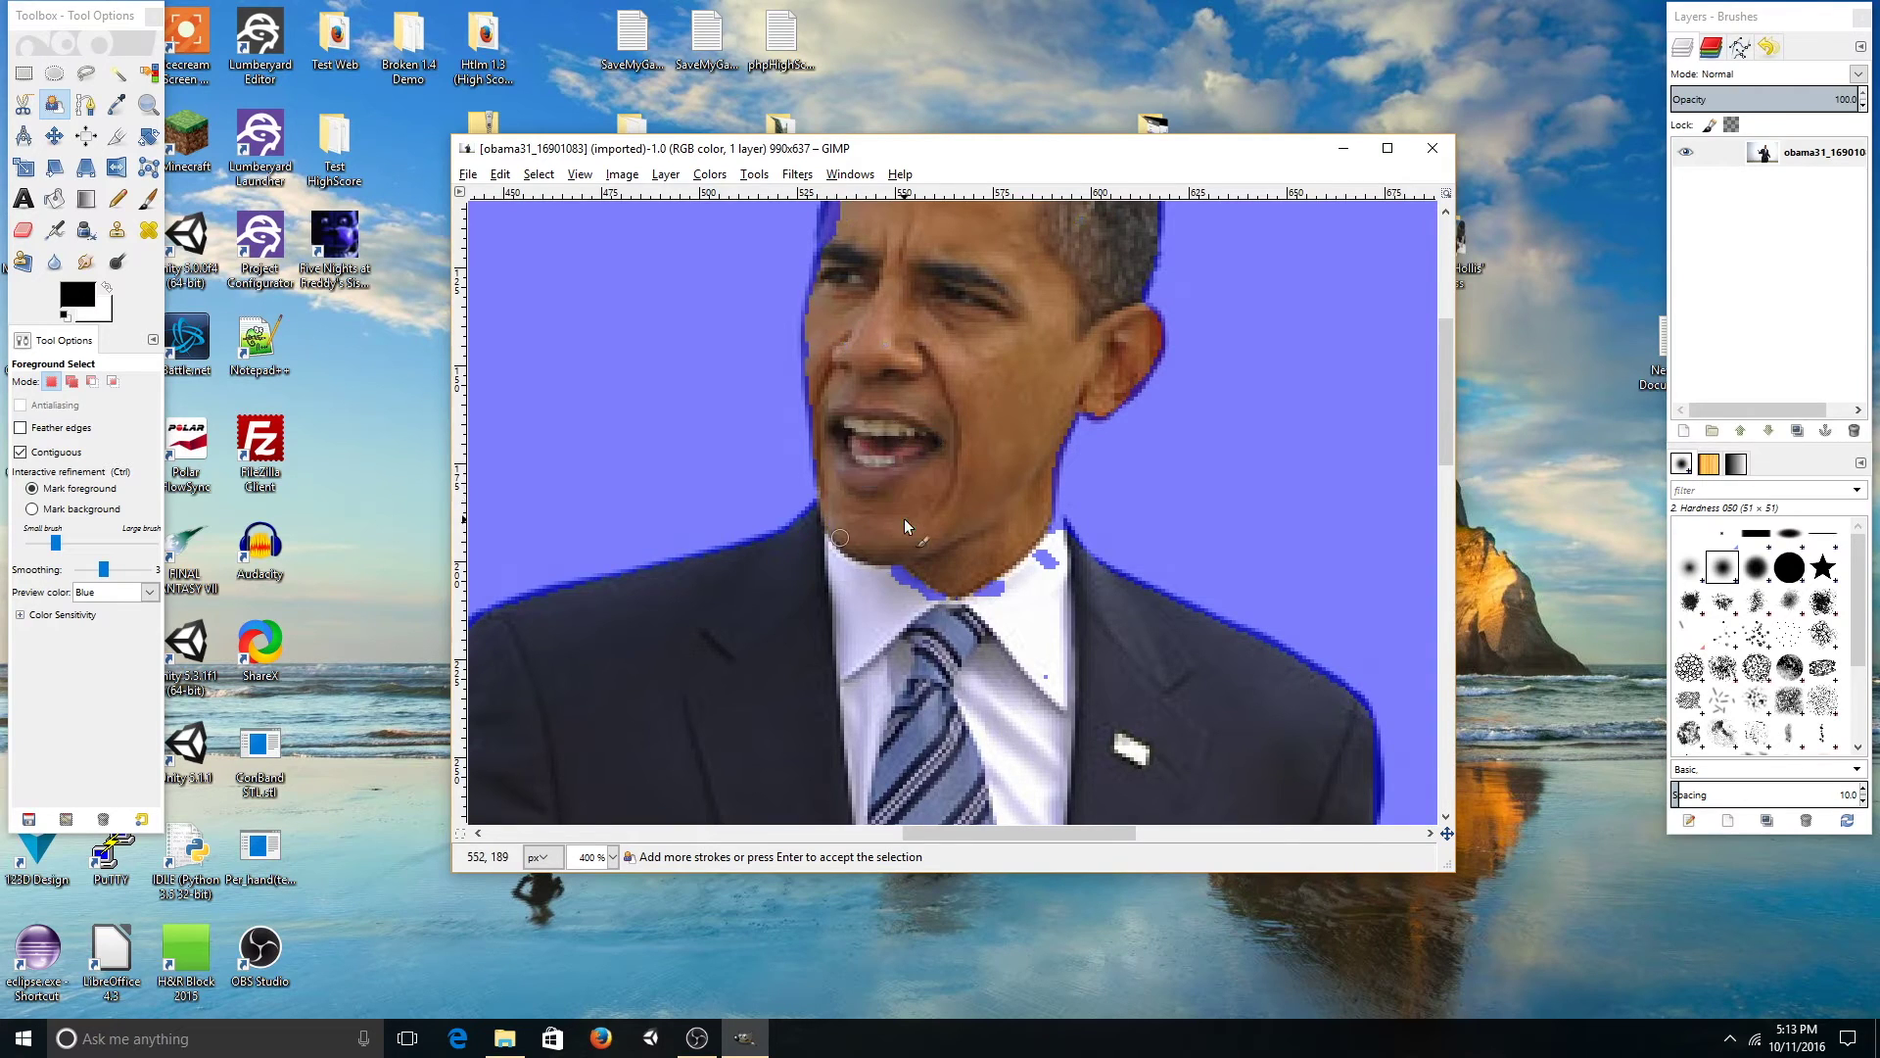
scroll(925, 514, "up", 3)
left_click_drag(1001, 327, 1084, 315)
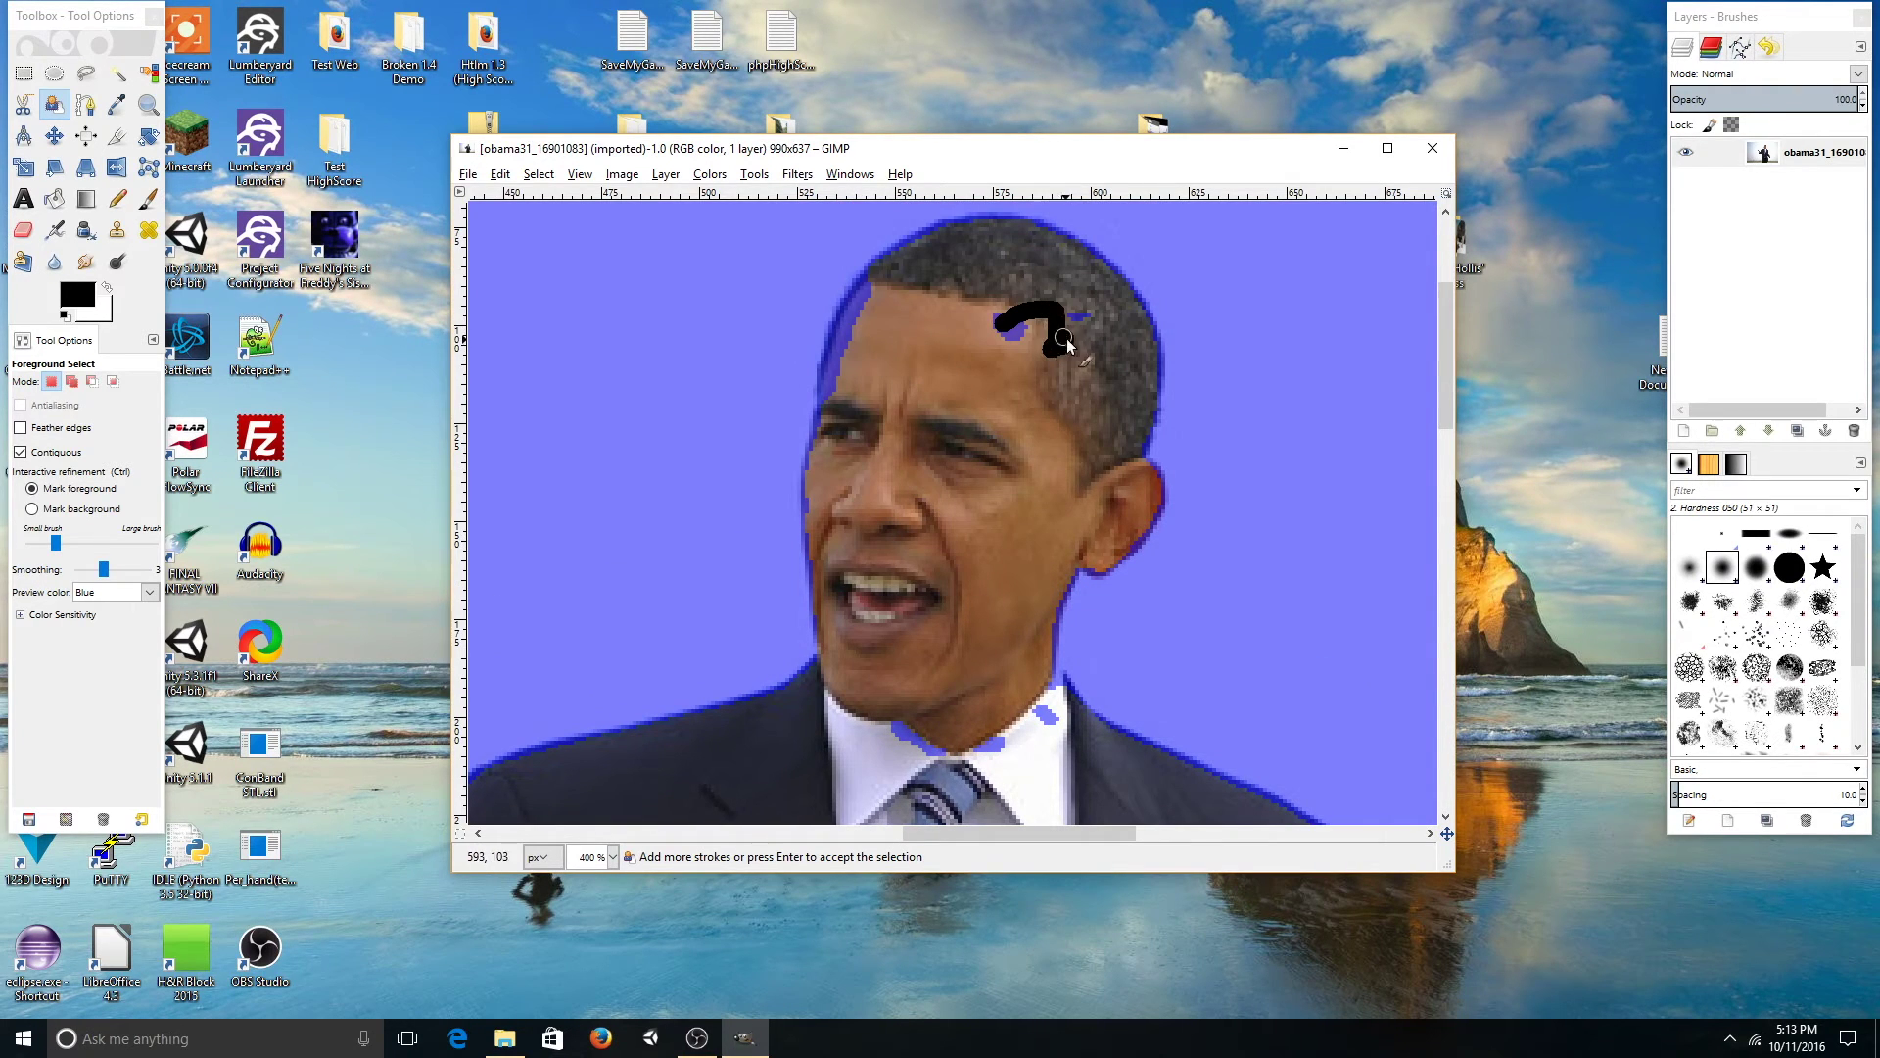
left_click_drag(1084, 314, 1001, 322)
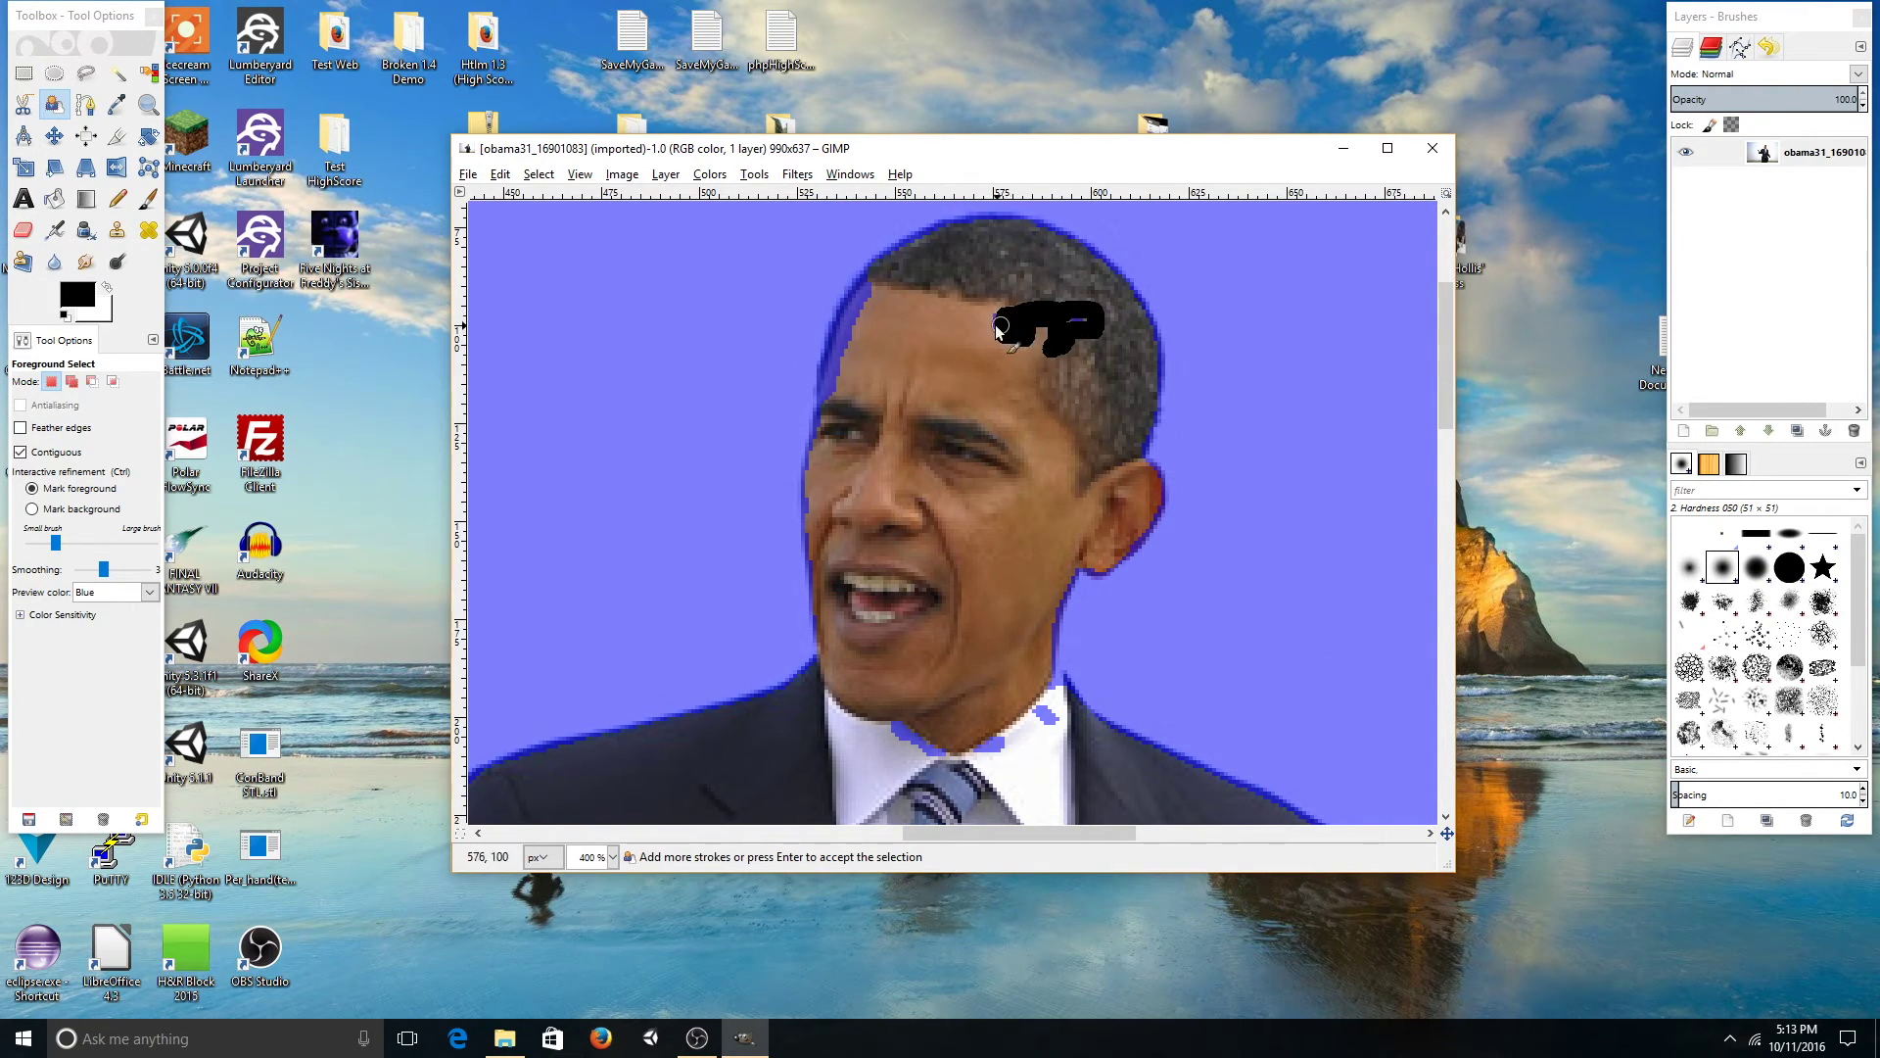
left_click_drag(834, 389, 859, 305)
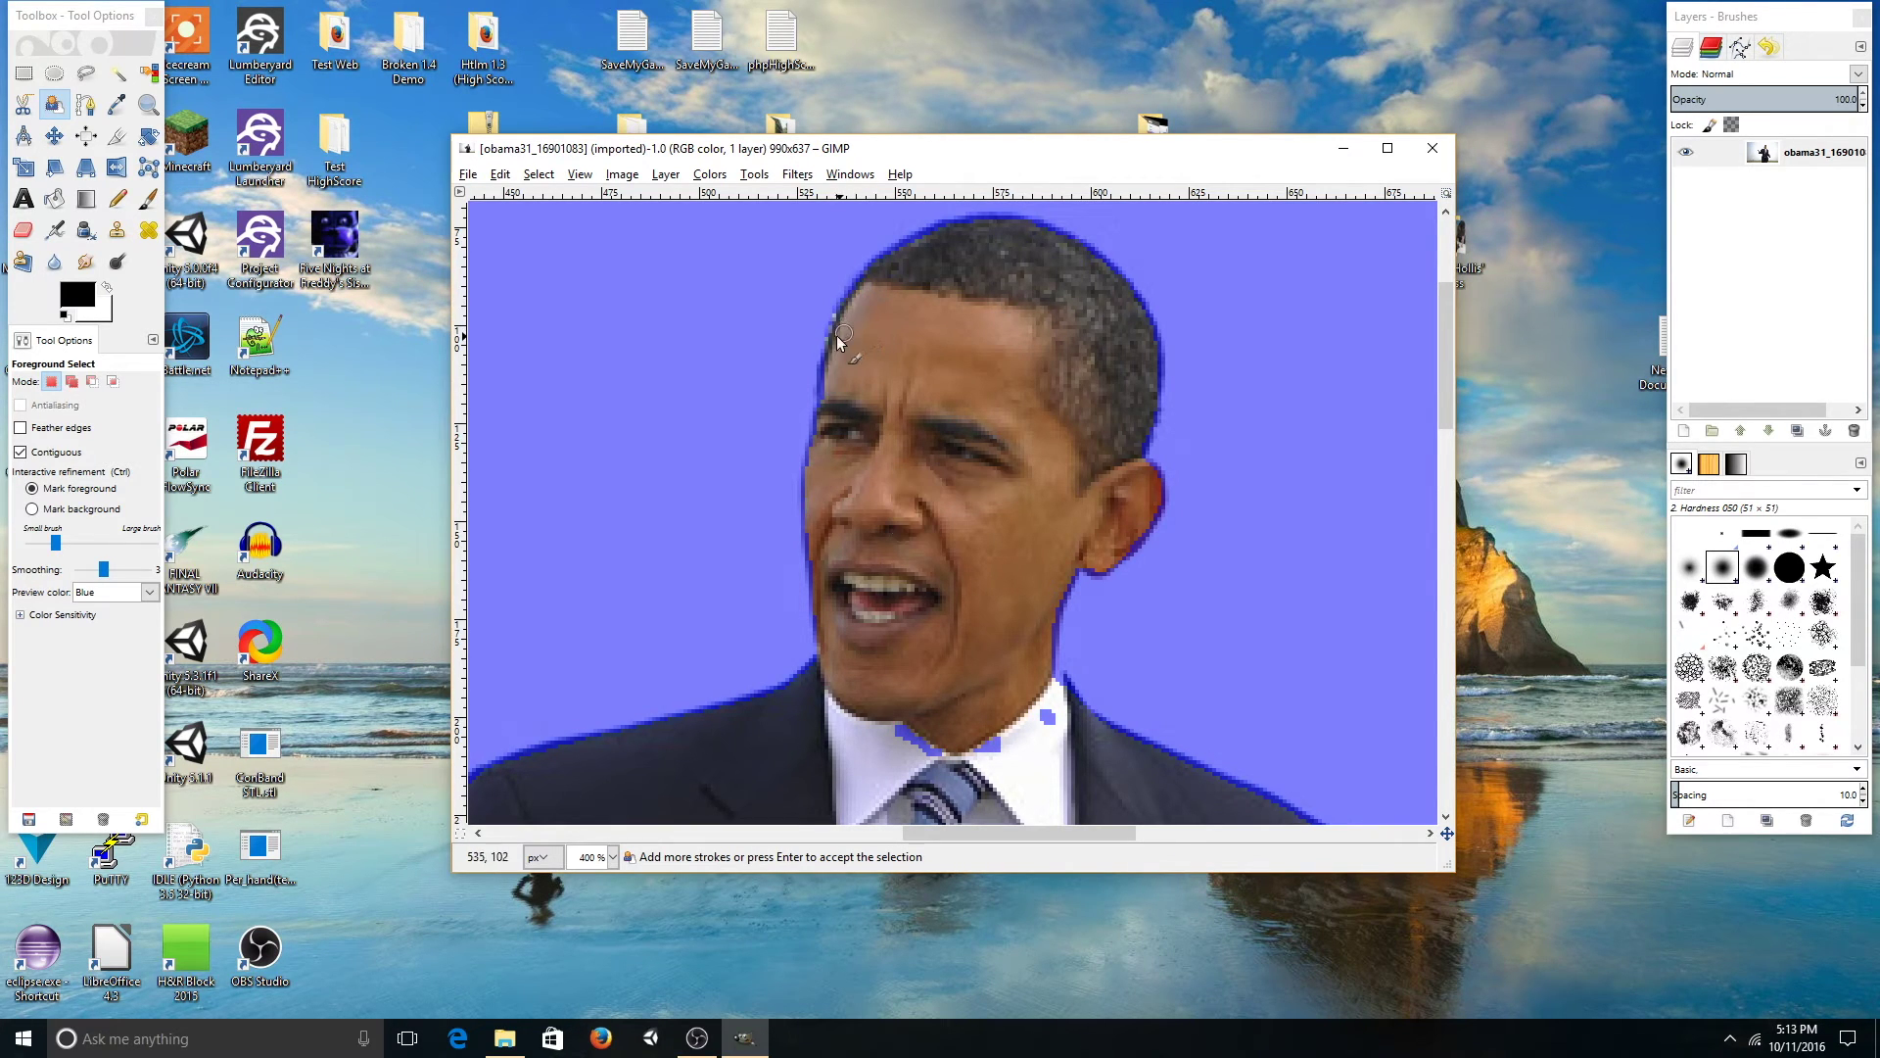
left_click_drag(817, 355, 829, 382)
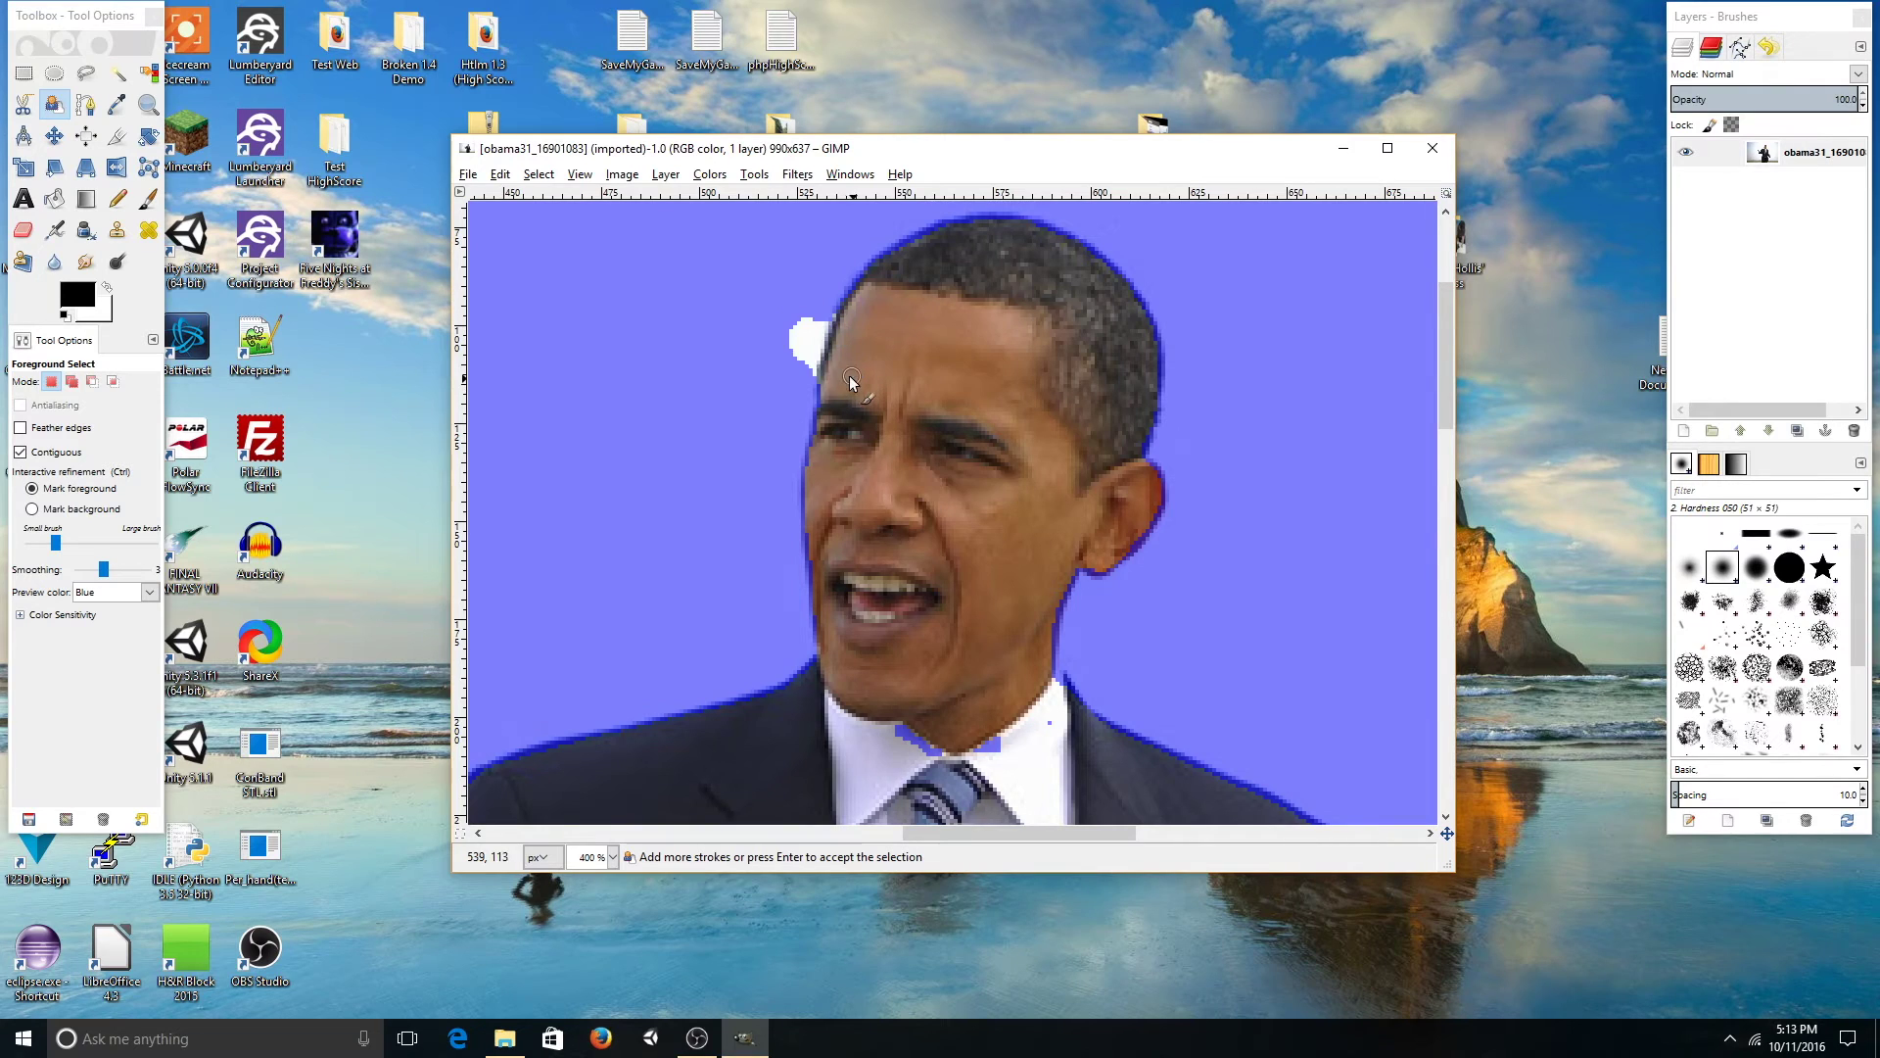
- Mark the white hairline patch as background, clear the collar specks, and paint the collar as foreground
right_click(811, 312)
key("Escape")
left_click_drag(821, 327, 806, 313)
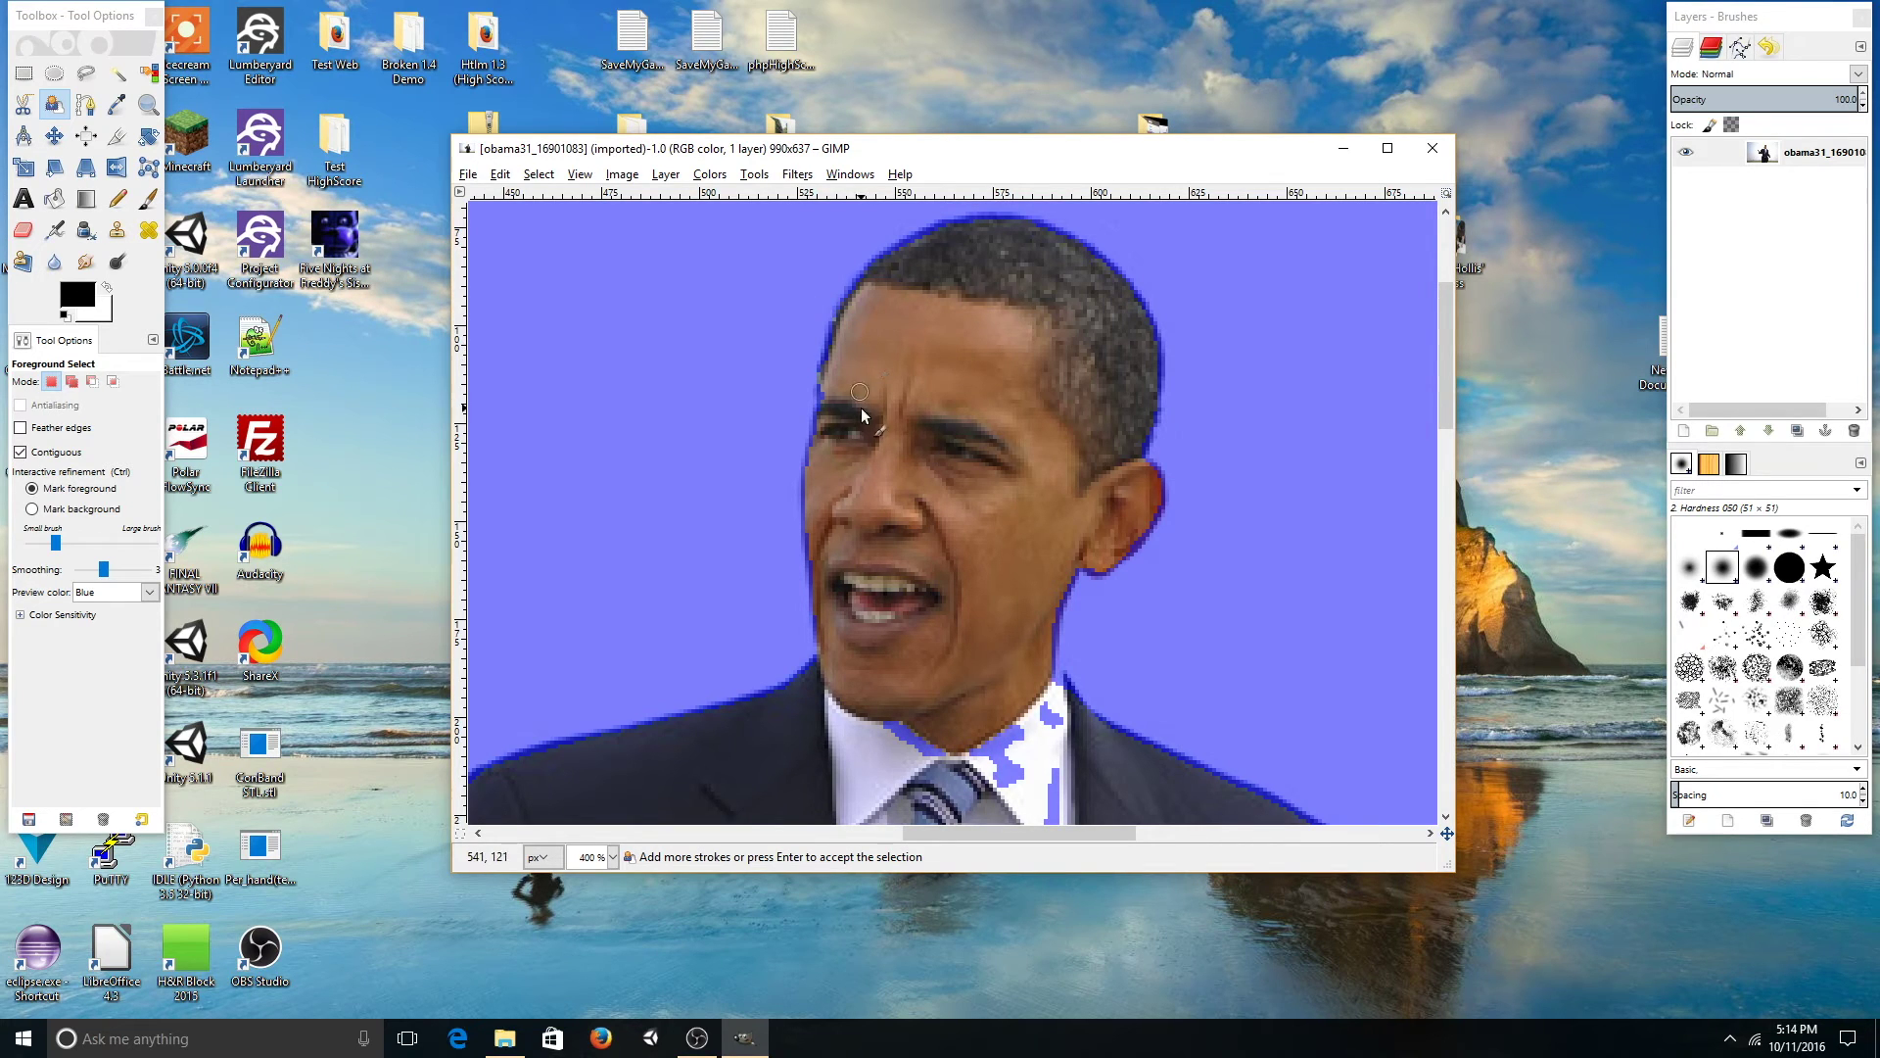
left_click(830, 394)
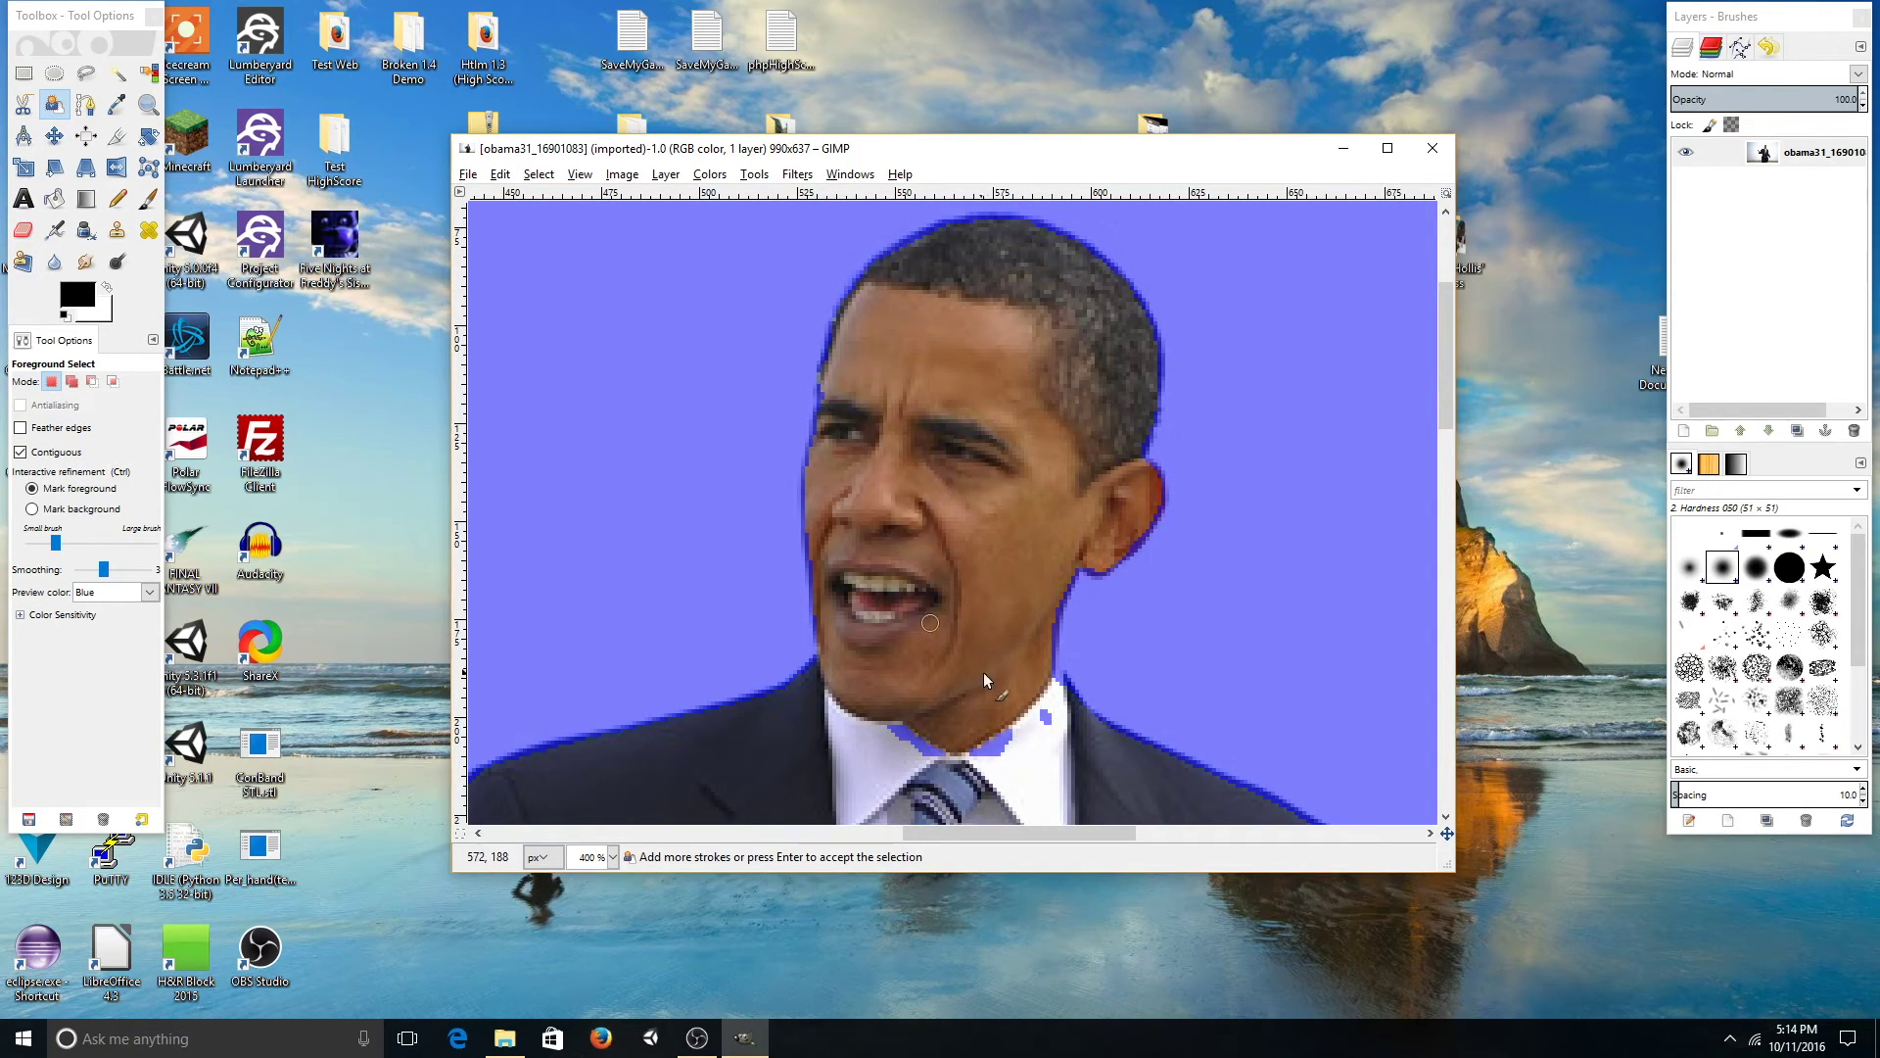
scroll(982, 672, "down", 2)
scroll(986, 672, "up", 1)
mouse_move(1000, 598)
left_mouse_down()
mouse_move(925, 595)
mouse_move(1044, 574)
mouse_move(1046, 654)
mouse_move(999, 658)
mouse_move(918, 591)
left_mouse_up()
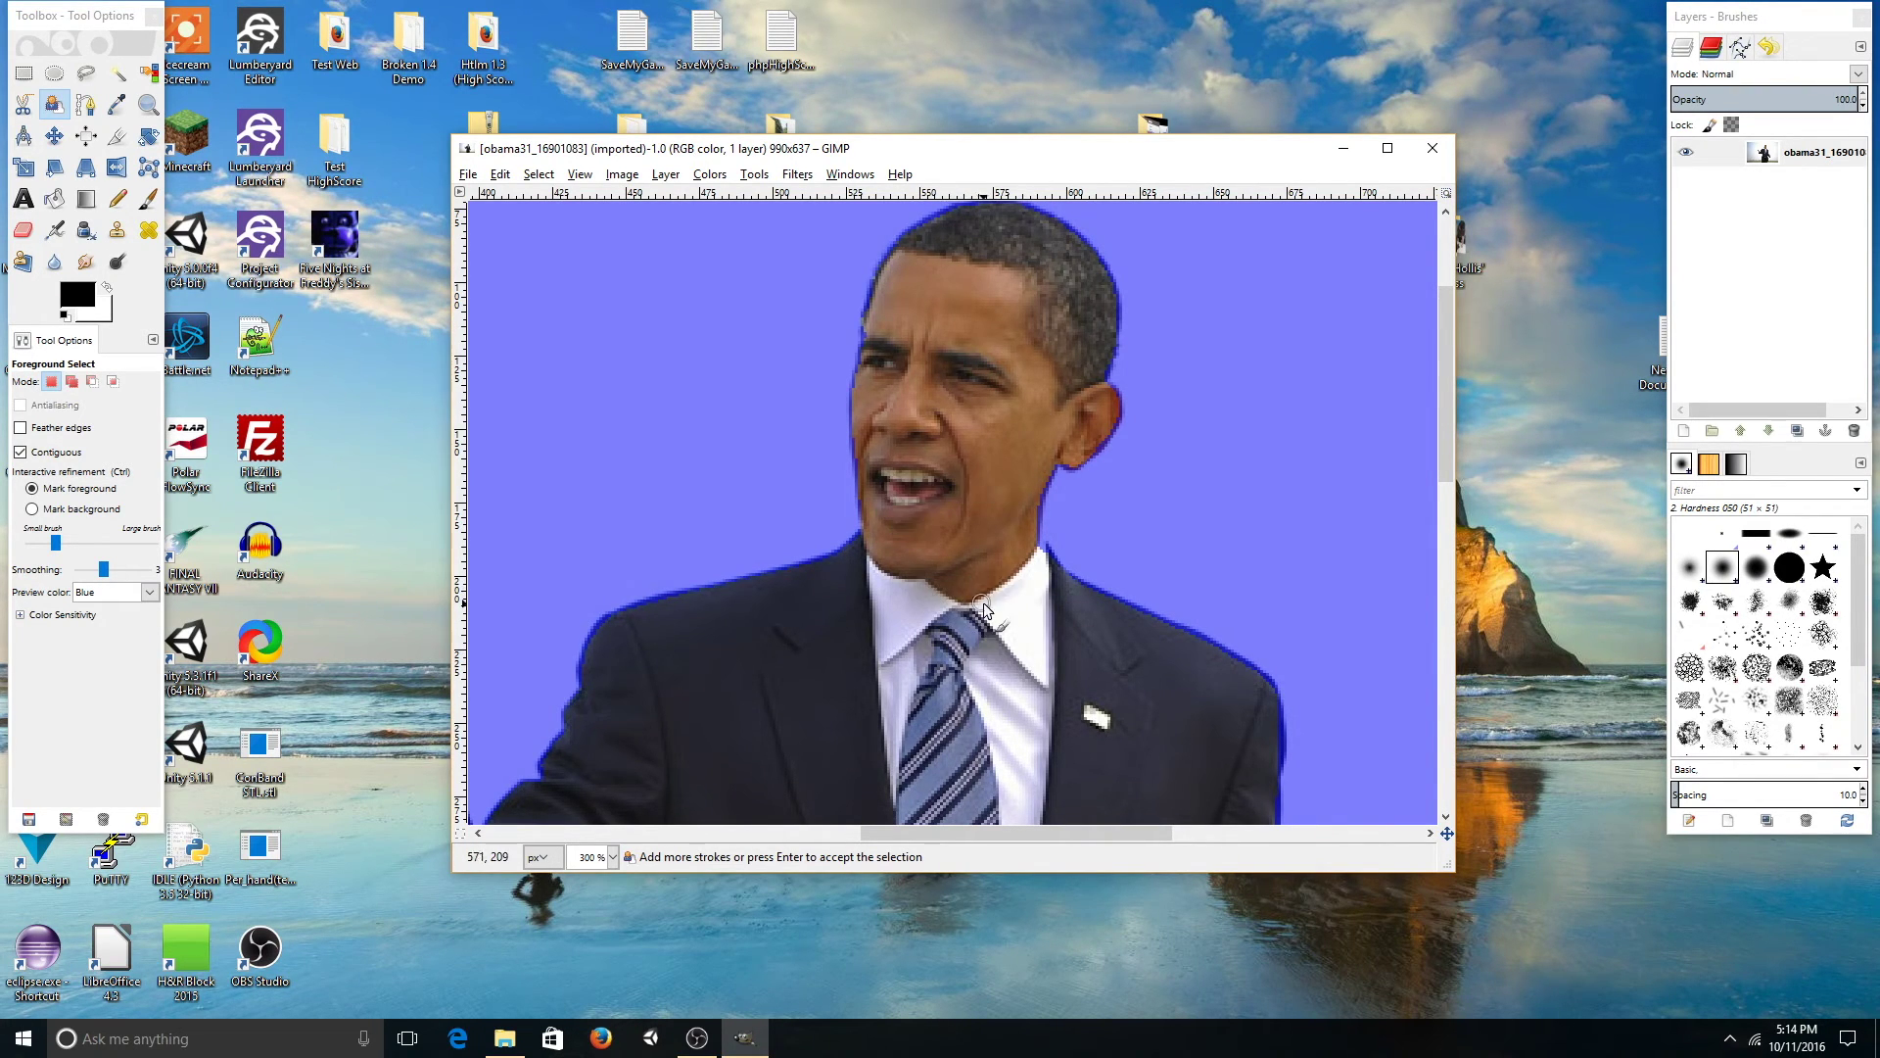
scroll(1017, 591, "down", 5)
scroll(1017, 591, "right", 4)
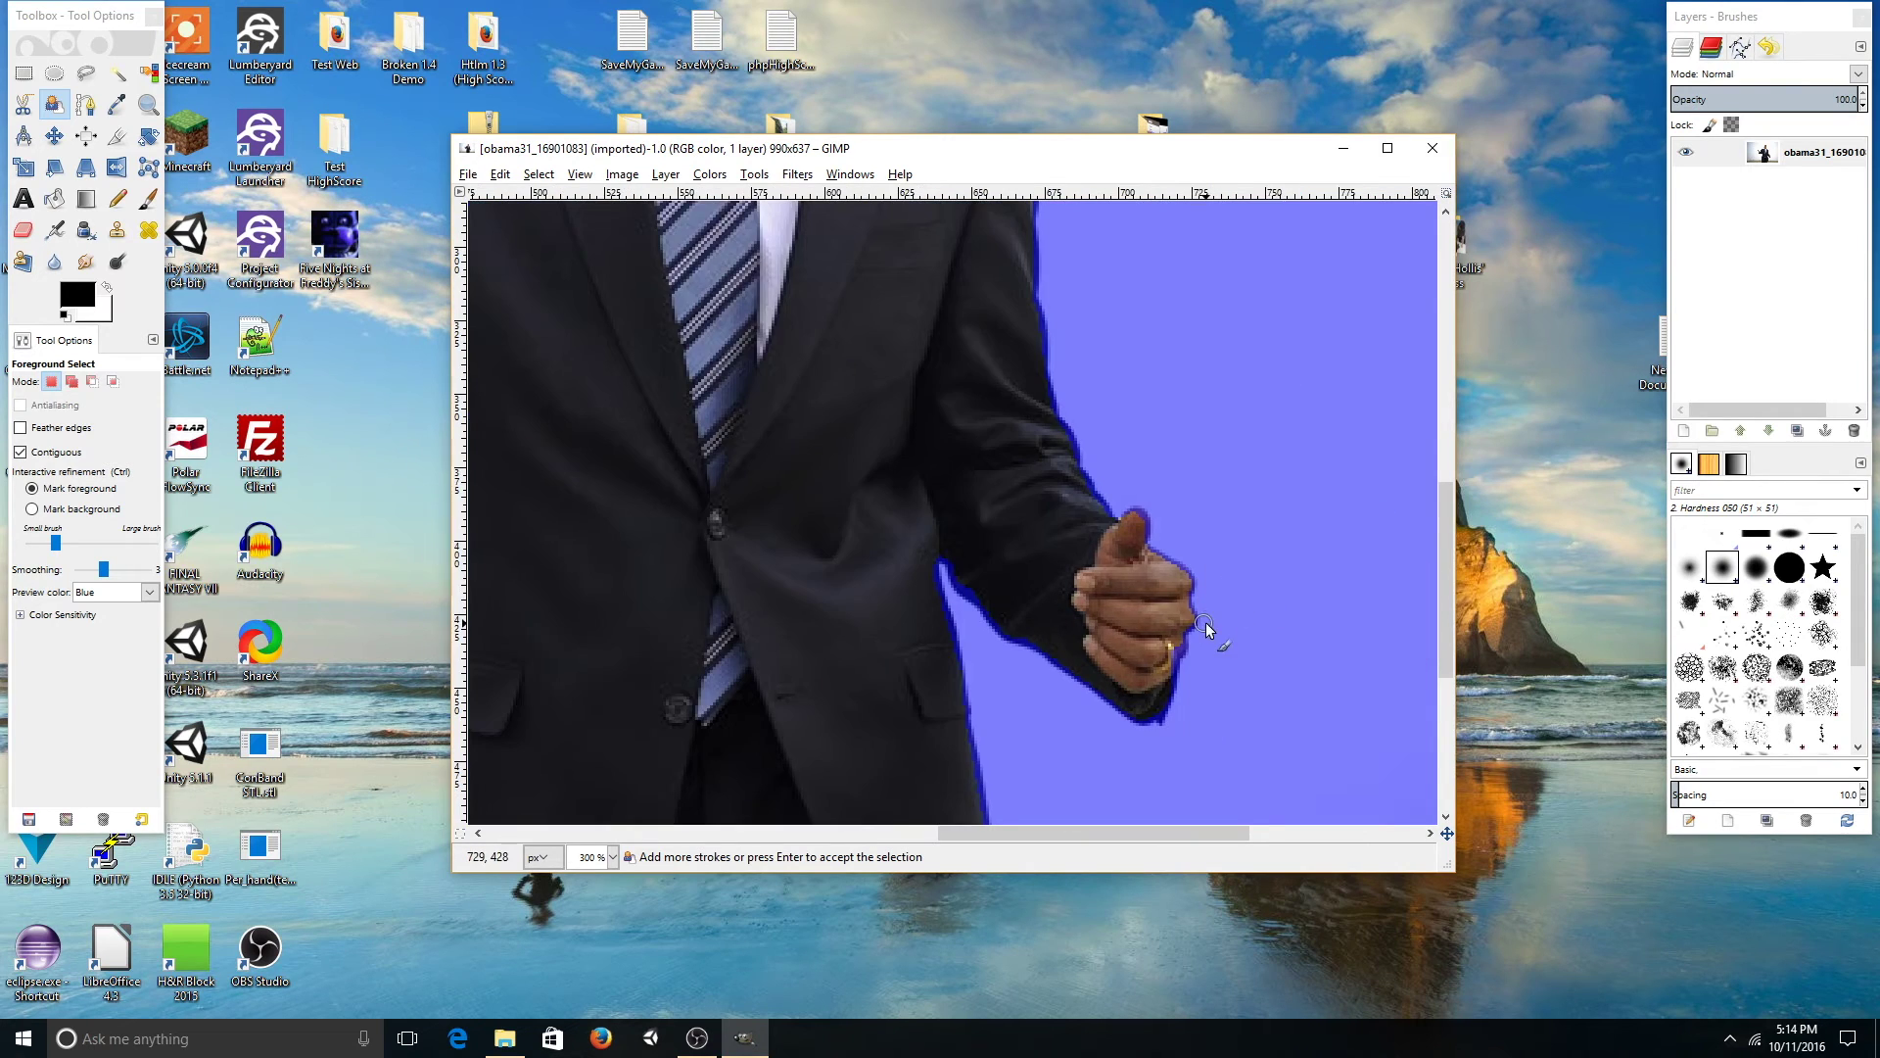
scroll(1206, 622, "up", 2, "ctrl")
- Paint foreground over the thumb tip, ring and sleeve edge, then switch to Mark background
left_click_drag(1114, 500, 1090, 418)
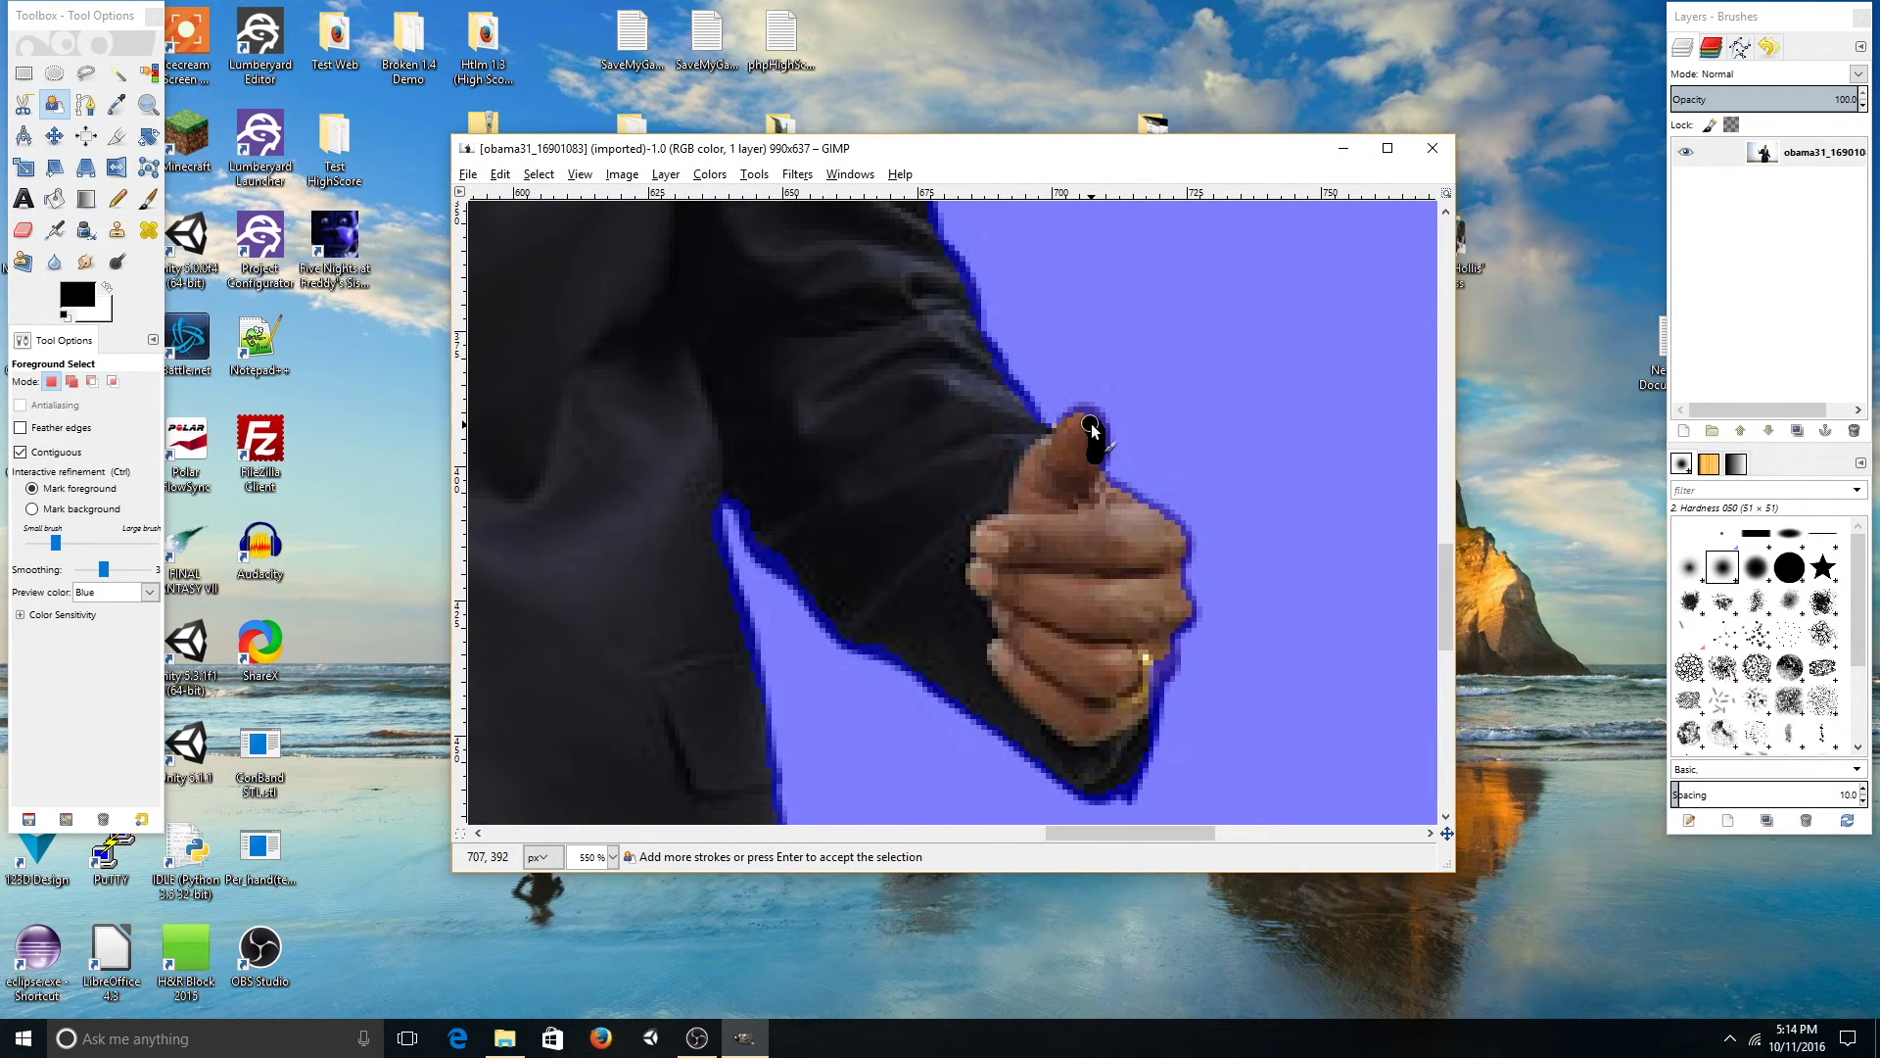
scroll(1159, 589, "down", 3)
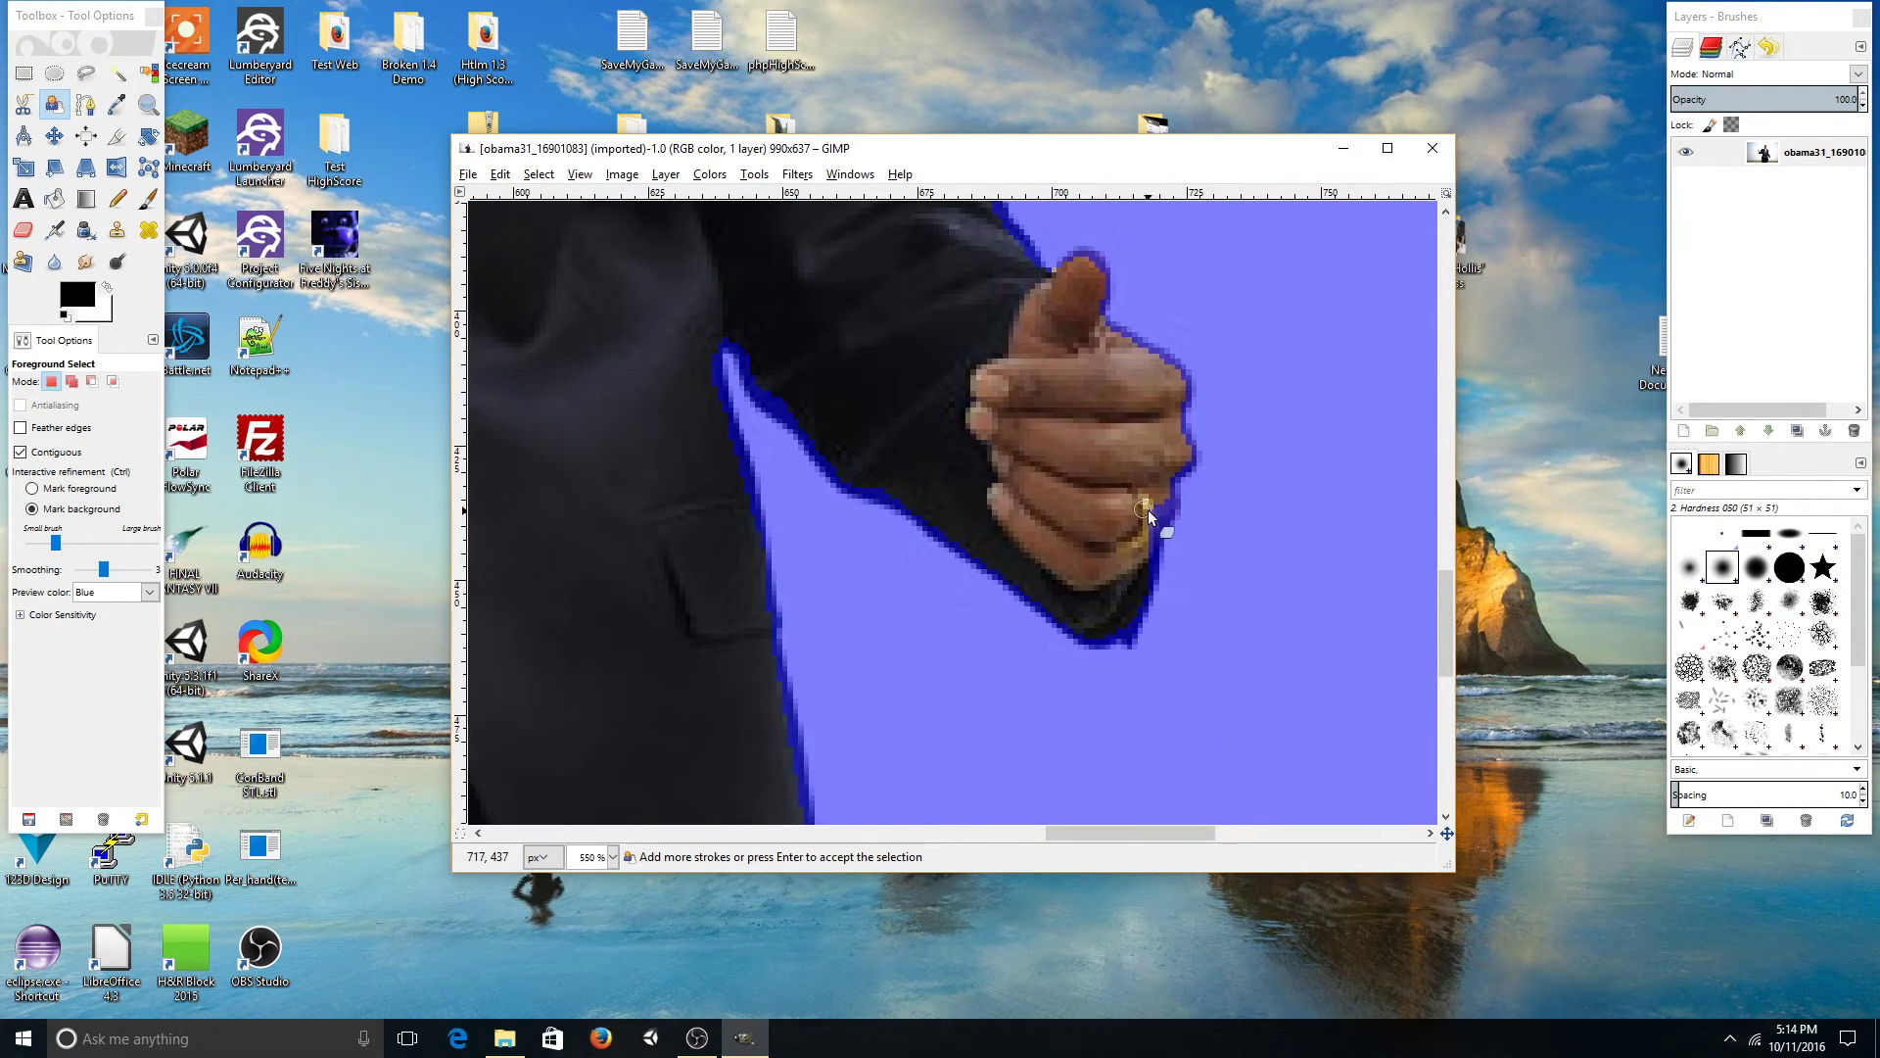
left_click_drag(1152, 506, 1143, 554)
mouse_move(816, 436)
left_mouse_down()
mouse_move(746, 350)
mouse_move(793, 424)
left_mouse_up()
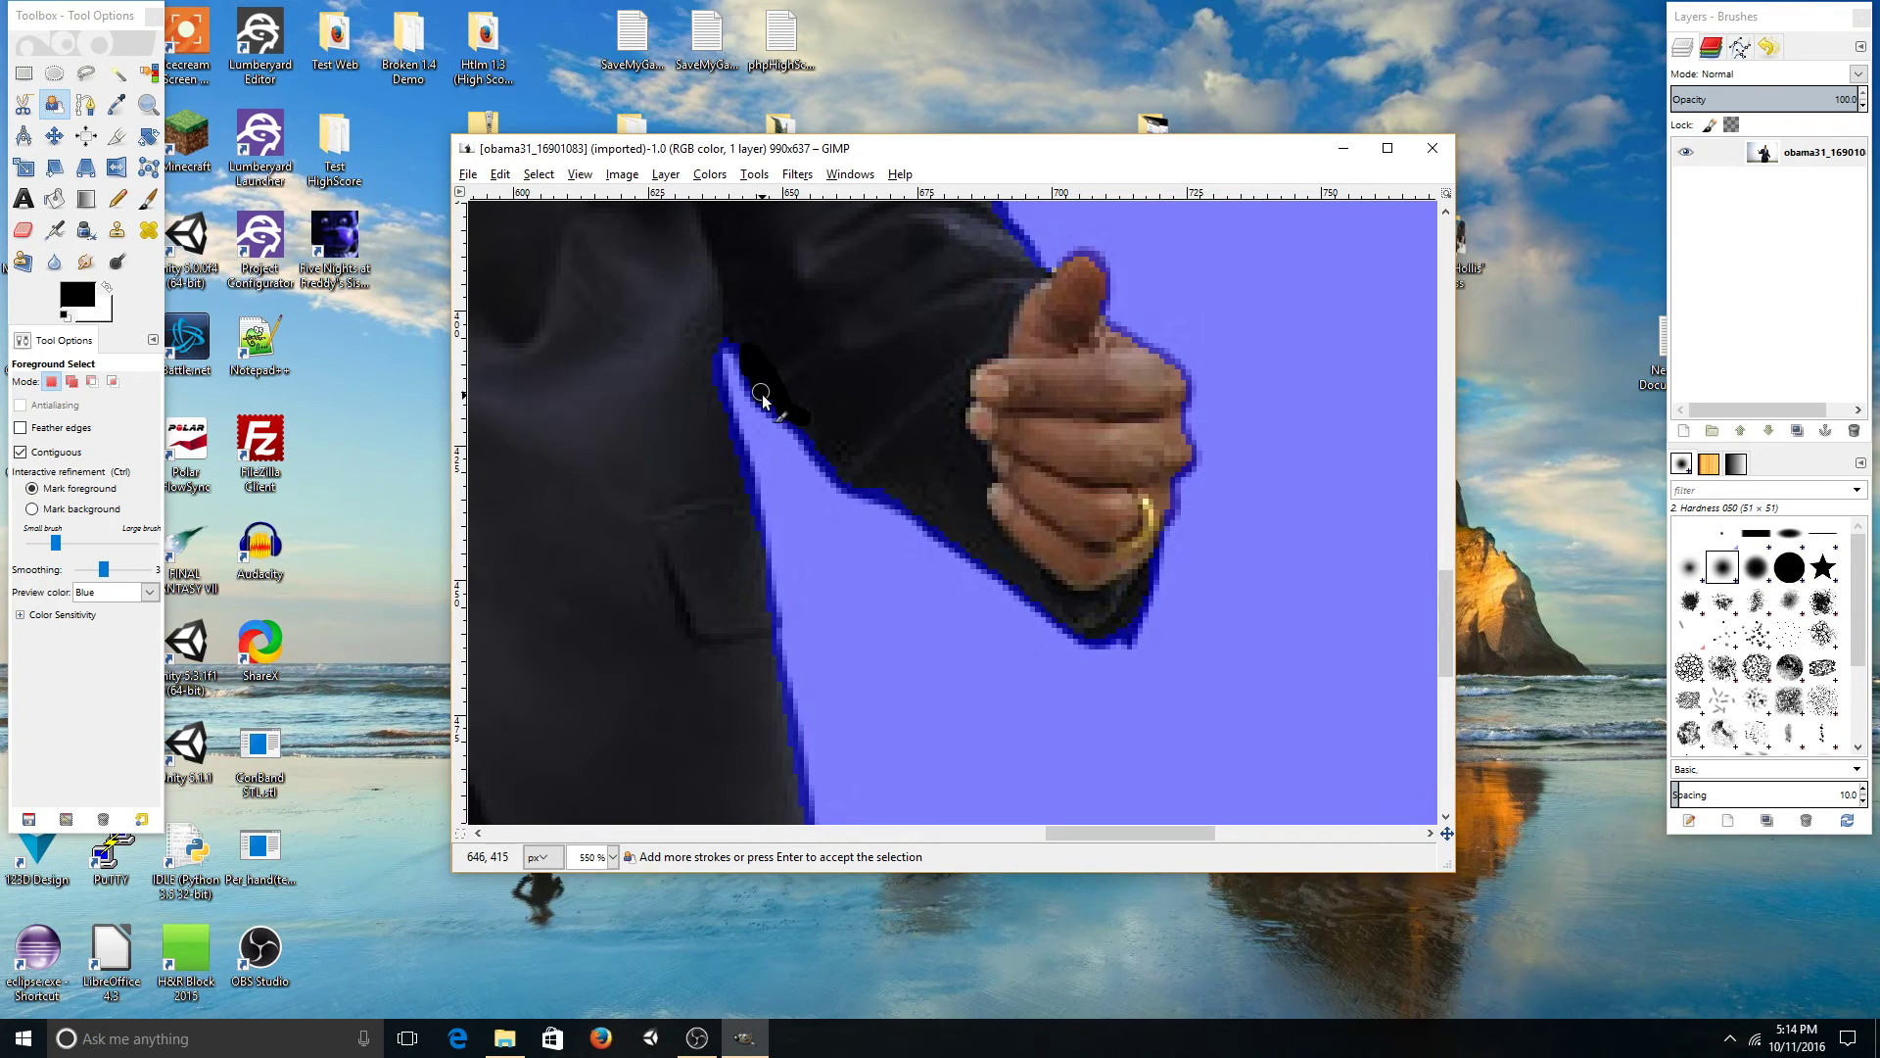
left_click(875, 487)
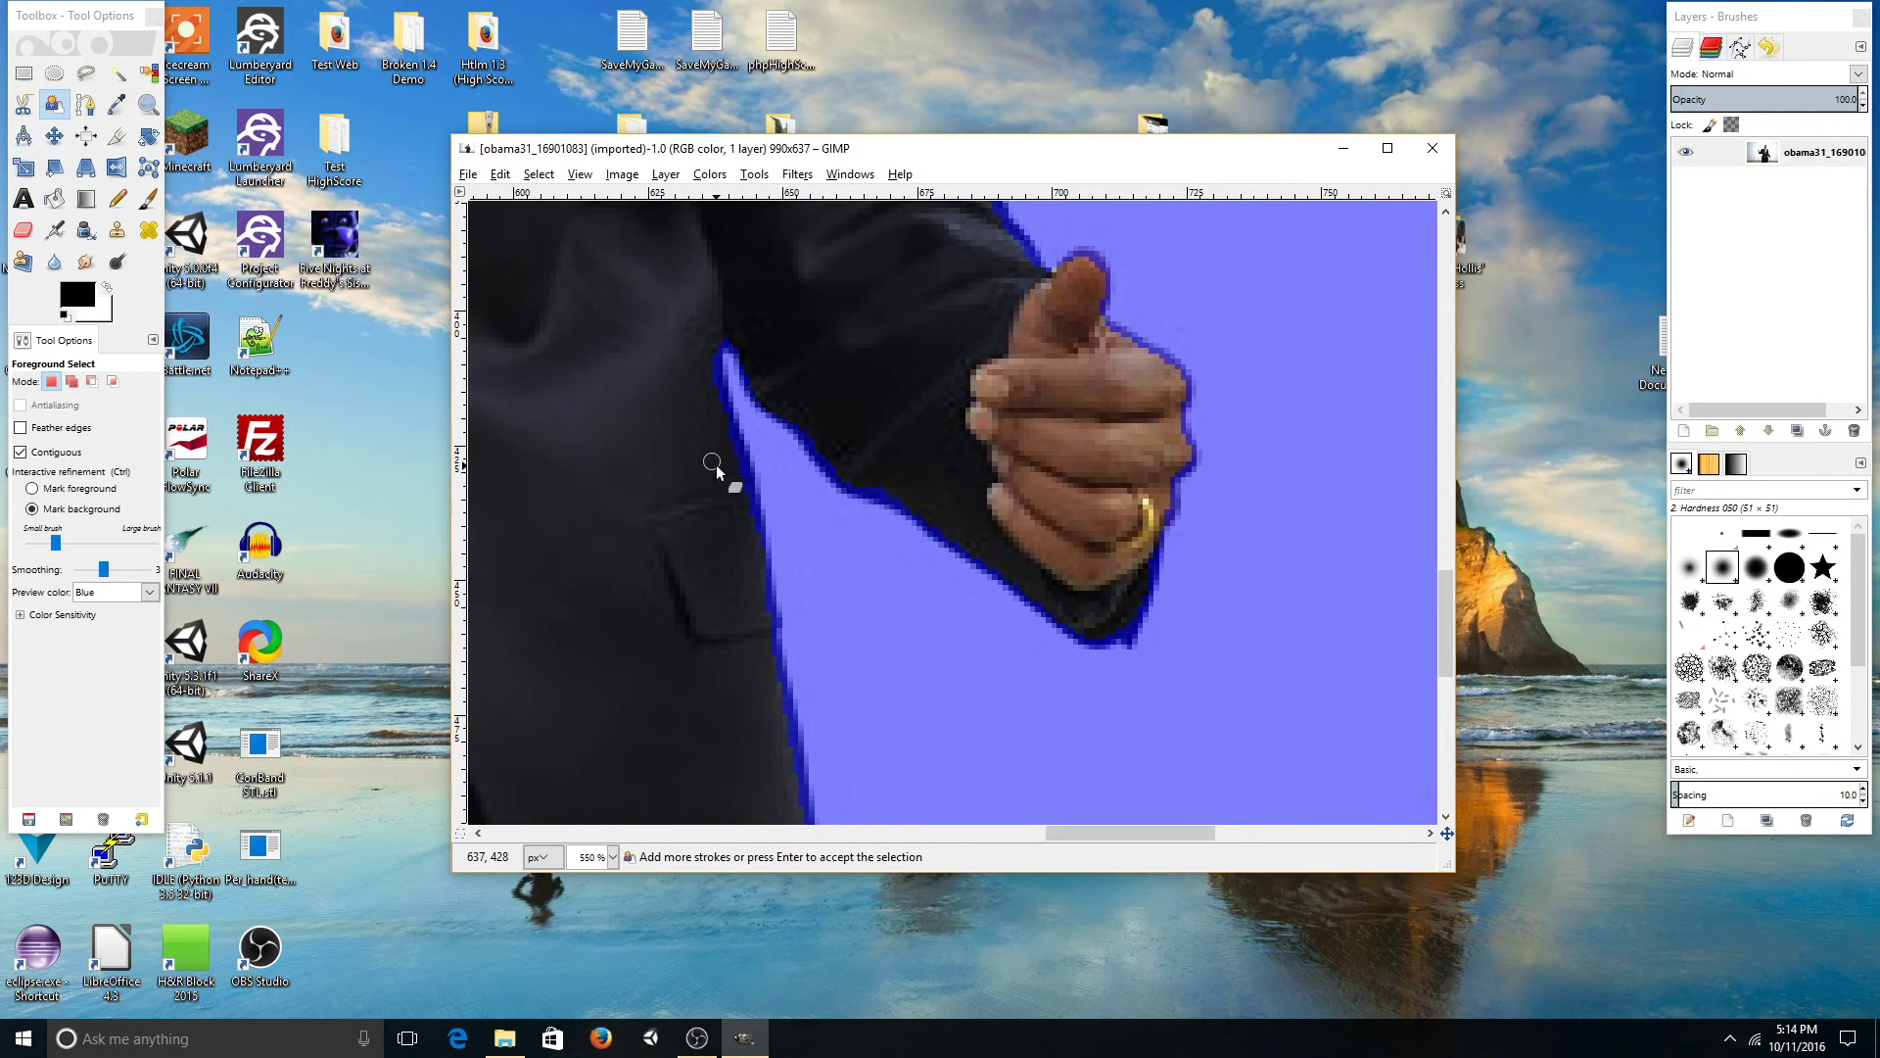
scroll(790, 417, "down", 3)
scroll(789, 417, "left", 5)
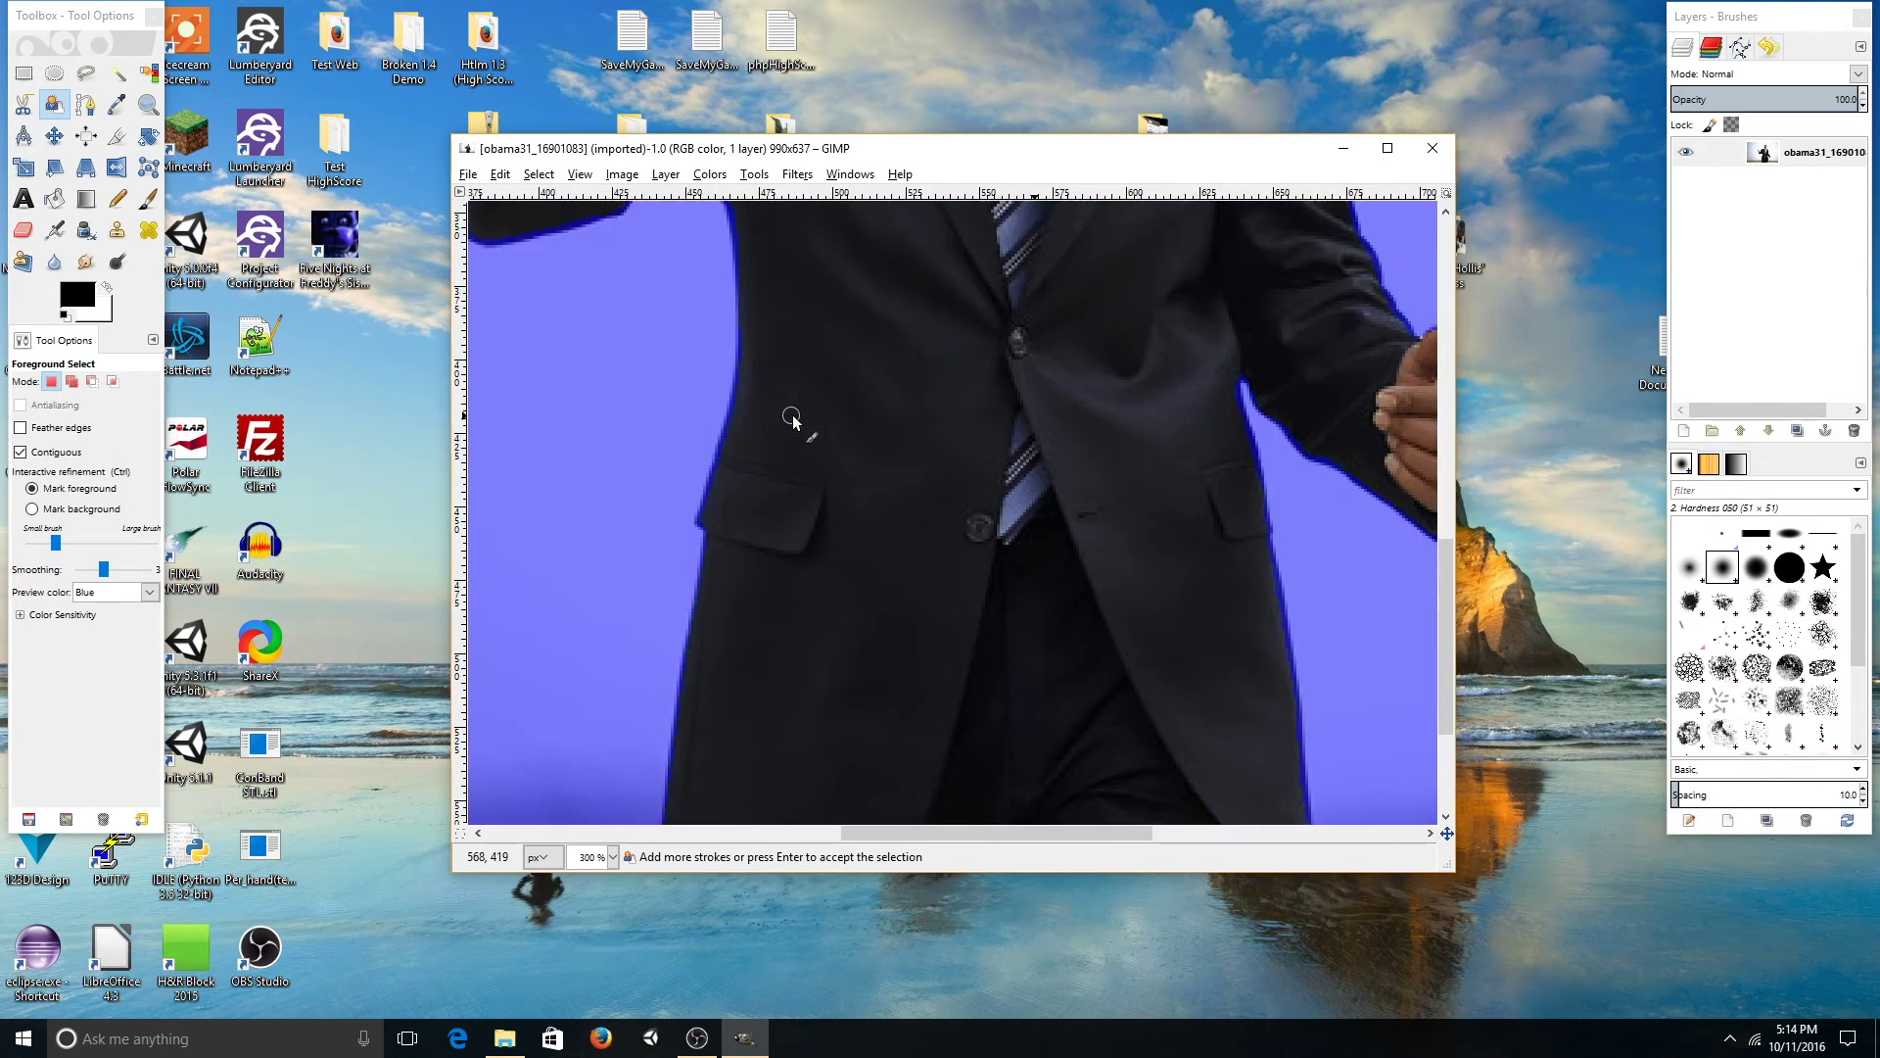
scroll(792, 420, "up", 5)
scroll(792, 421, "up", 4)
scroll(720, 440, "left", 5)
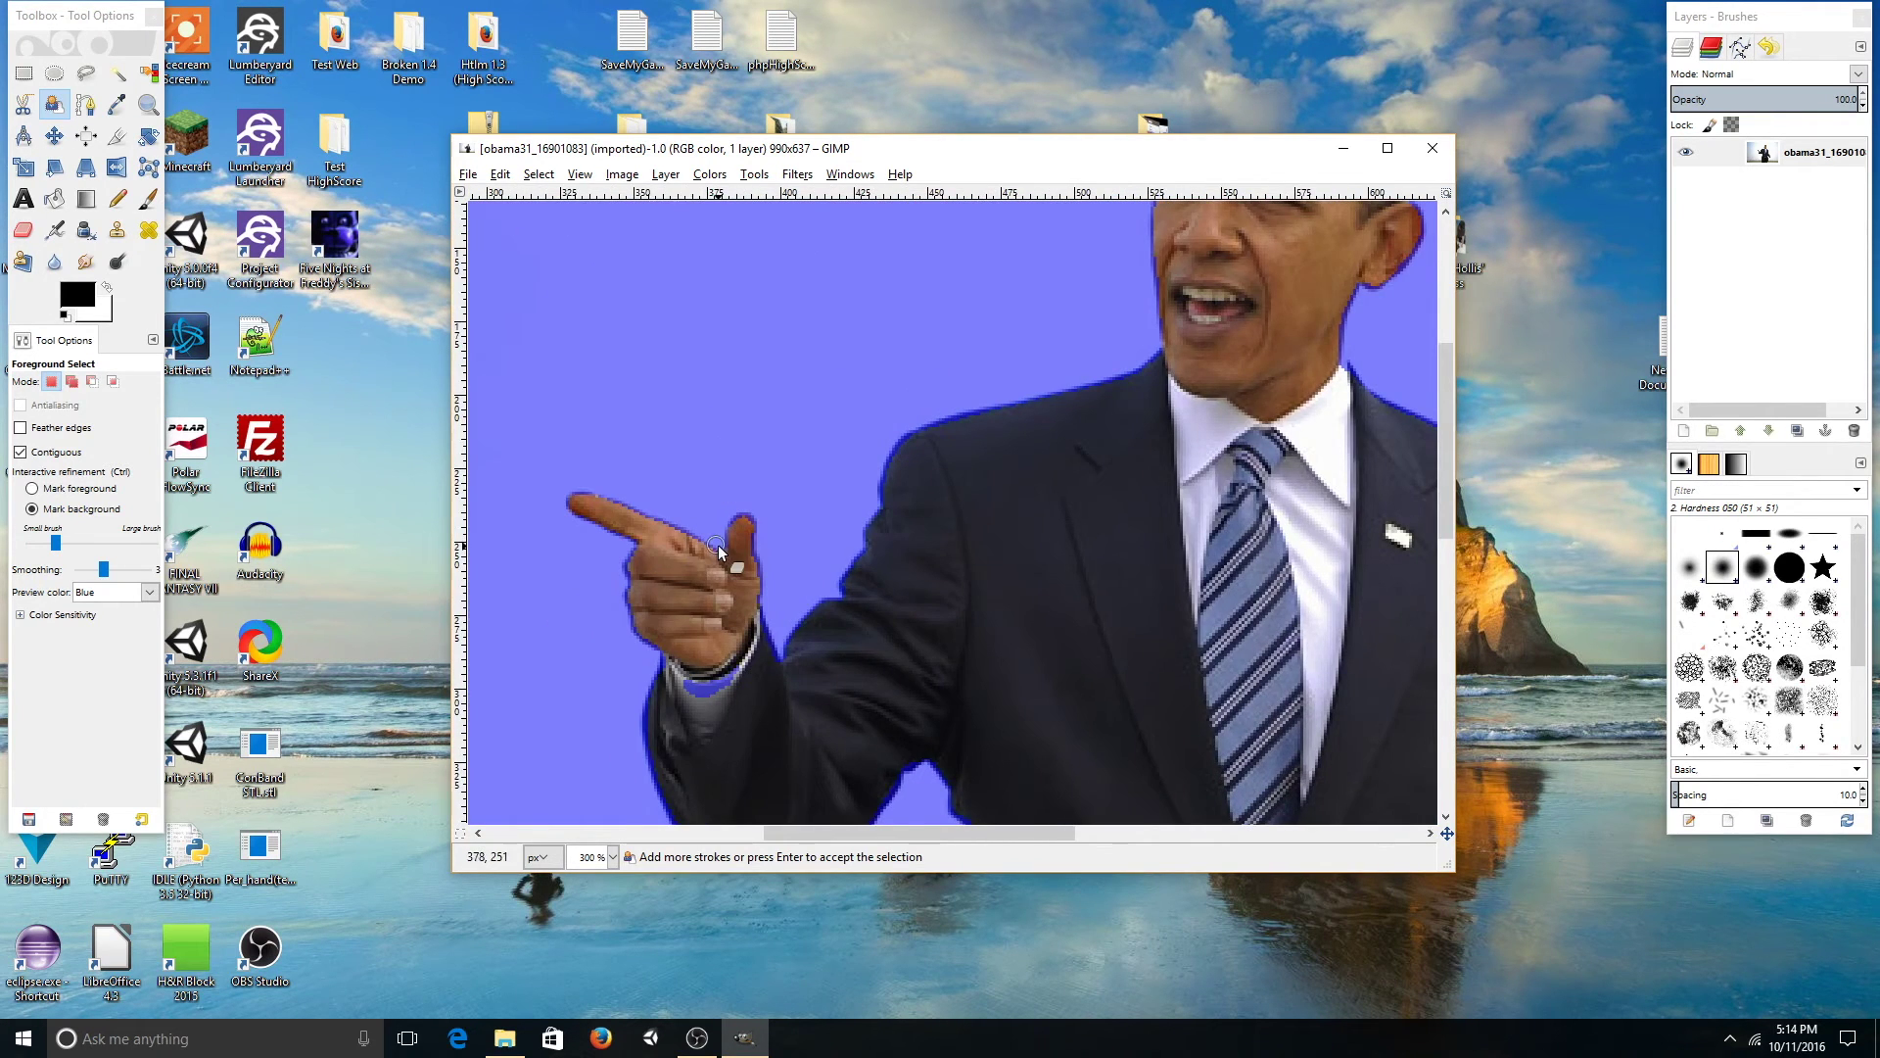
scroll(720, 672, "down", 3)
scroll(724, 688, "up", 3)
scroll(742, 616, "down", 3)
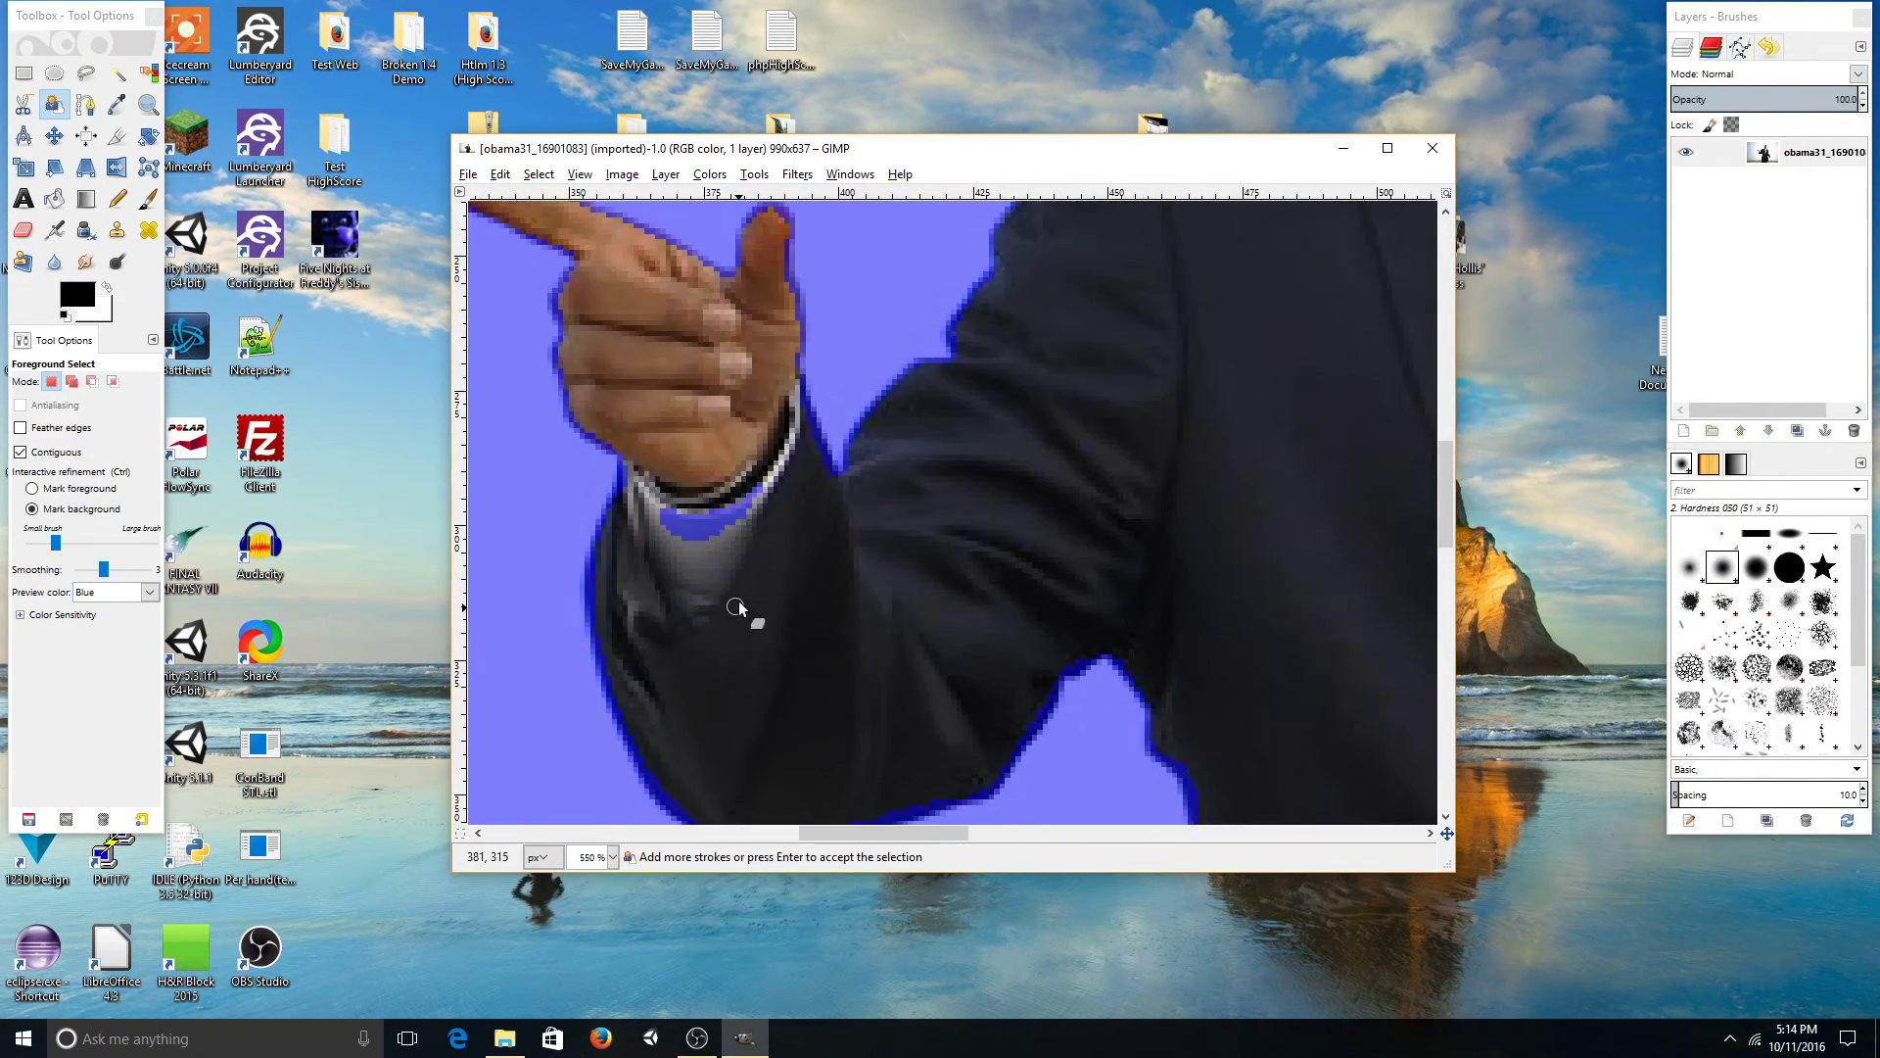
scroll(739, 601, "down", 3)
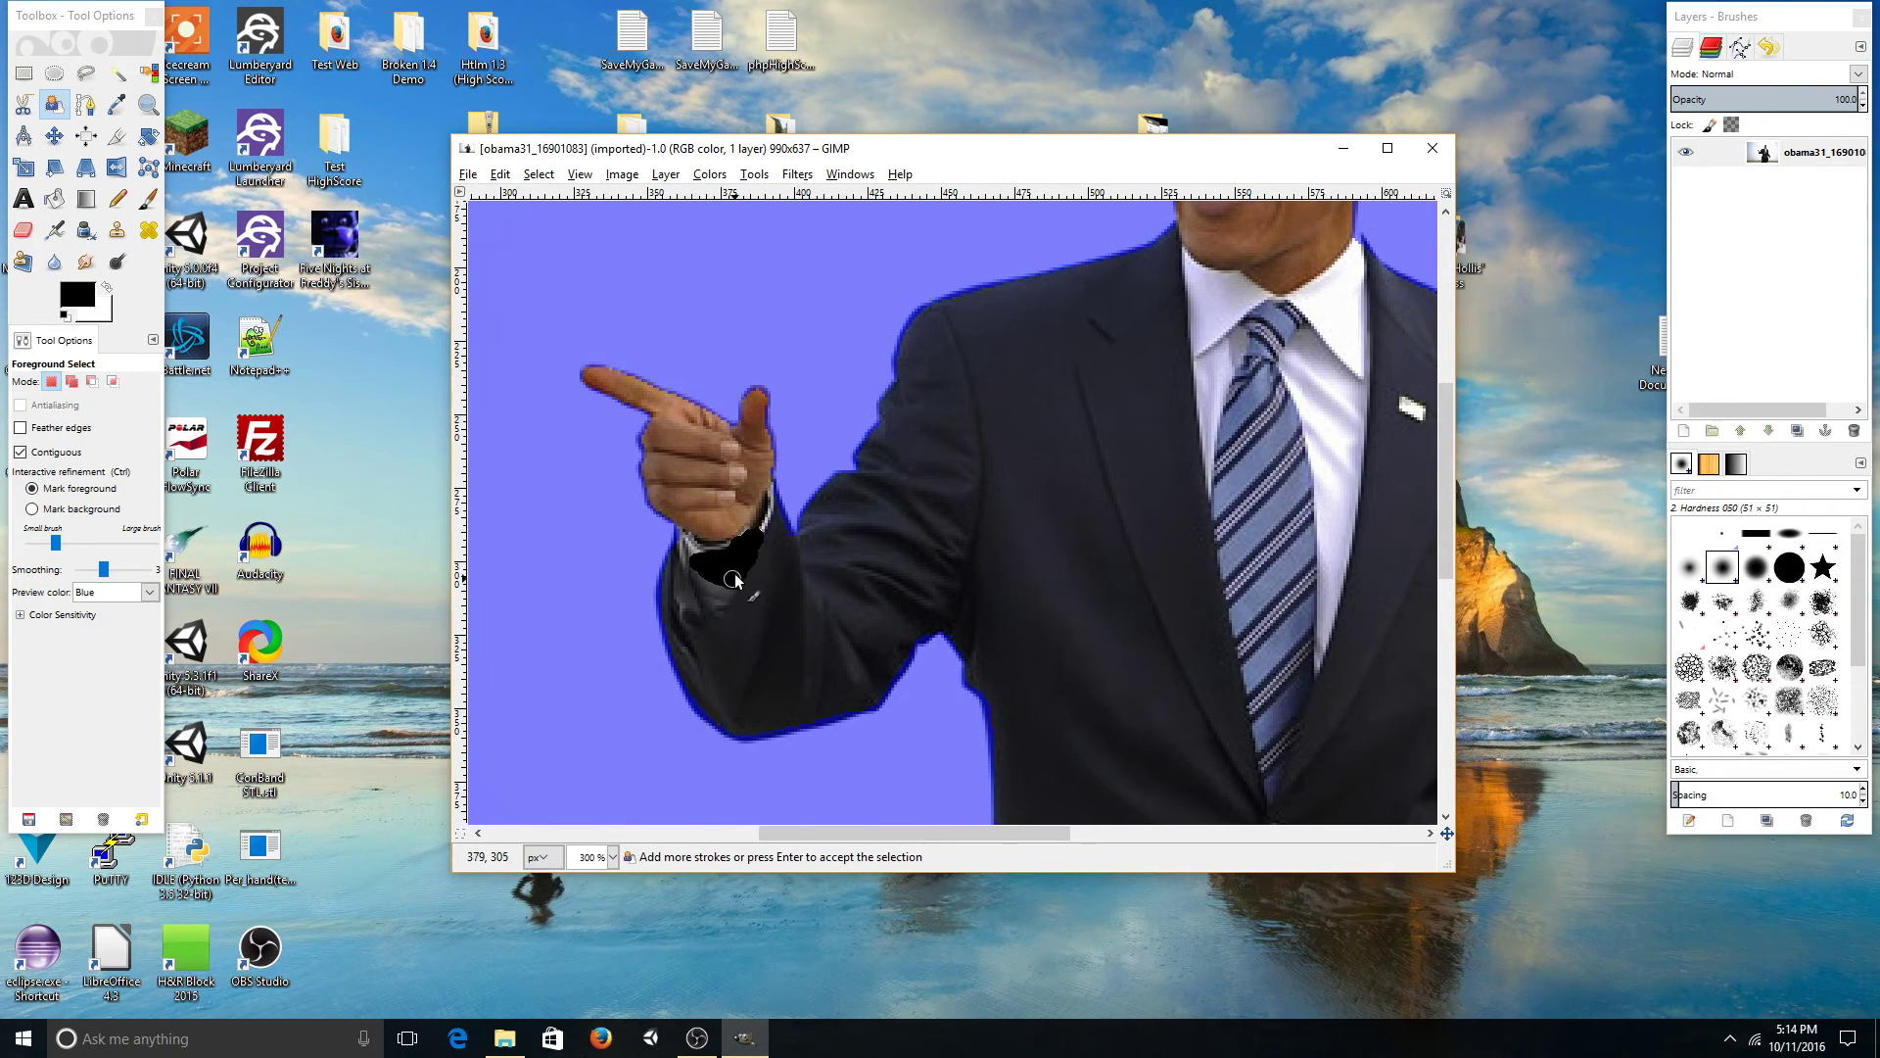
key("ctrl+z")
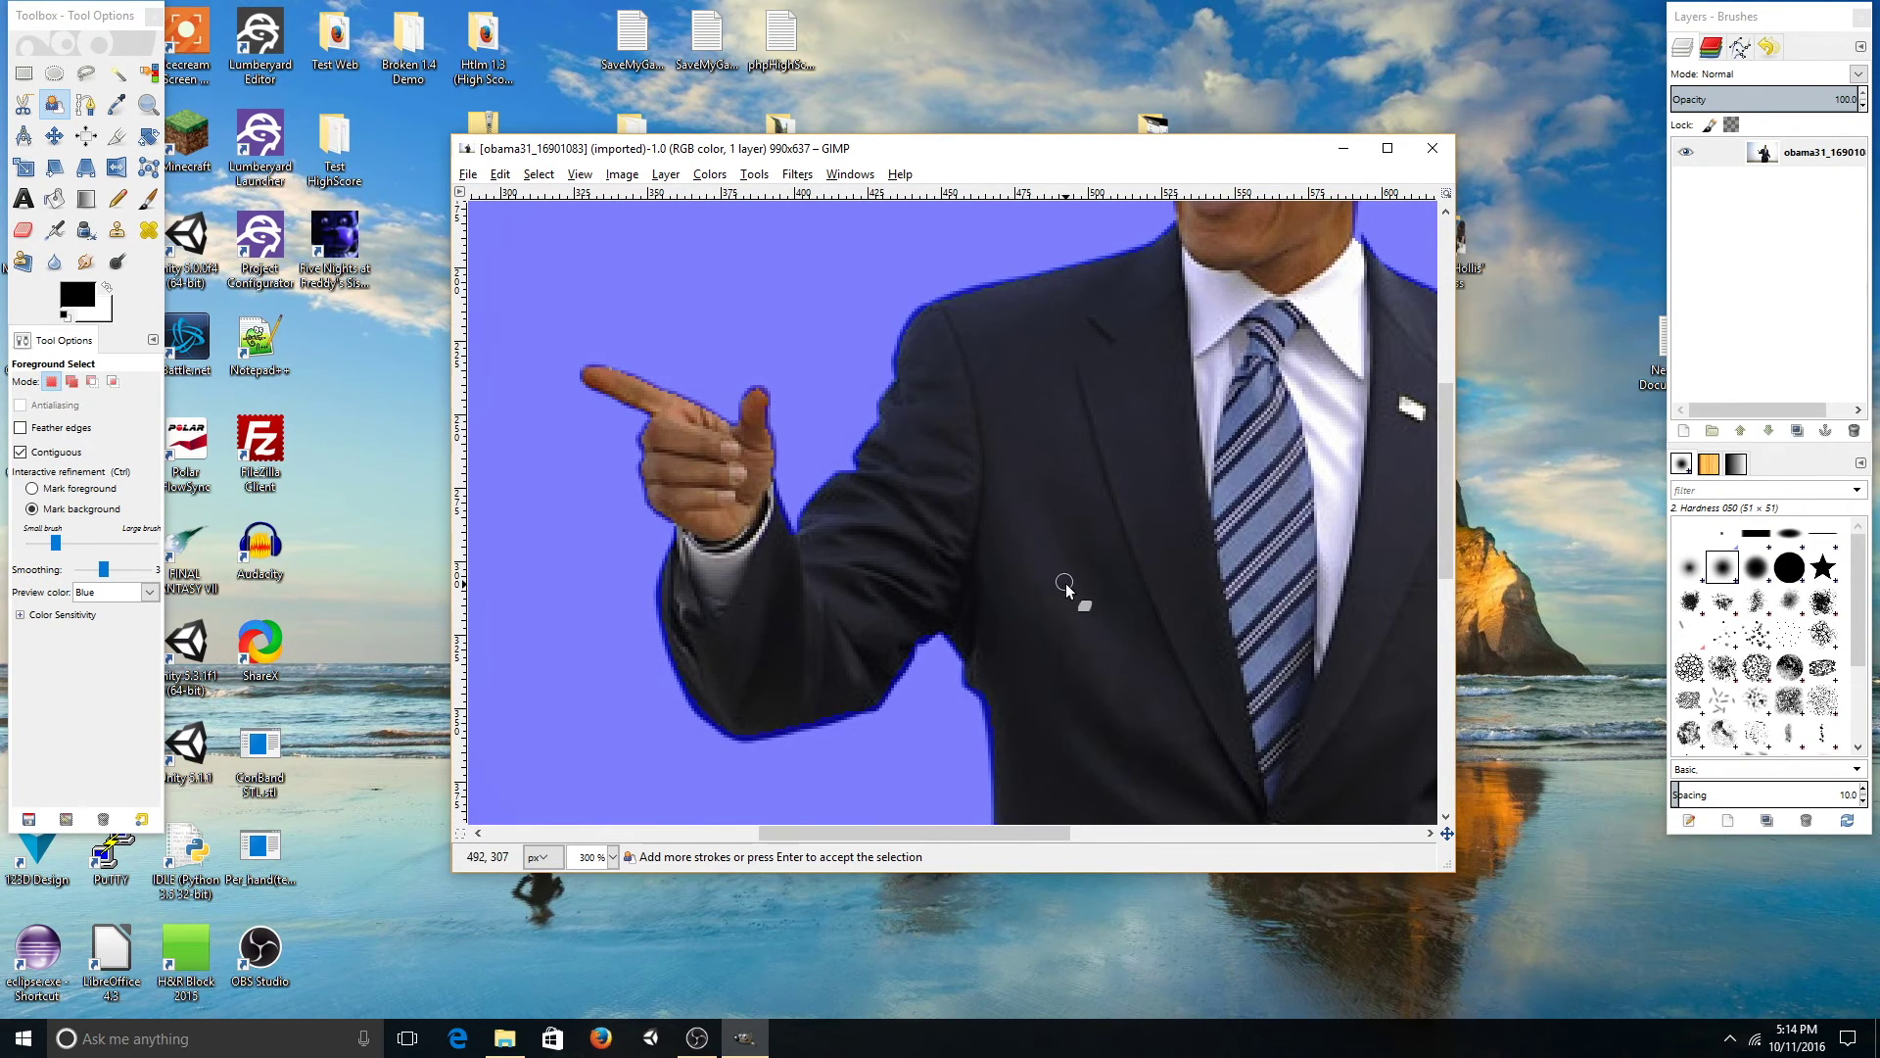
scroll(1065, 586, "up", 5)
scroll(831, 525, "up", 5)
scroll(823, 530, "up", 3)
scroll(802, 532, "left", 3)
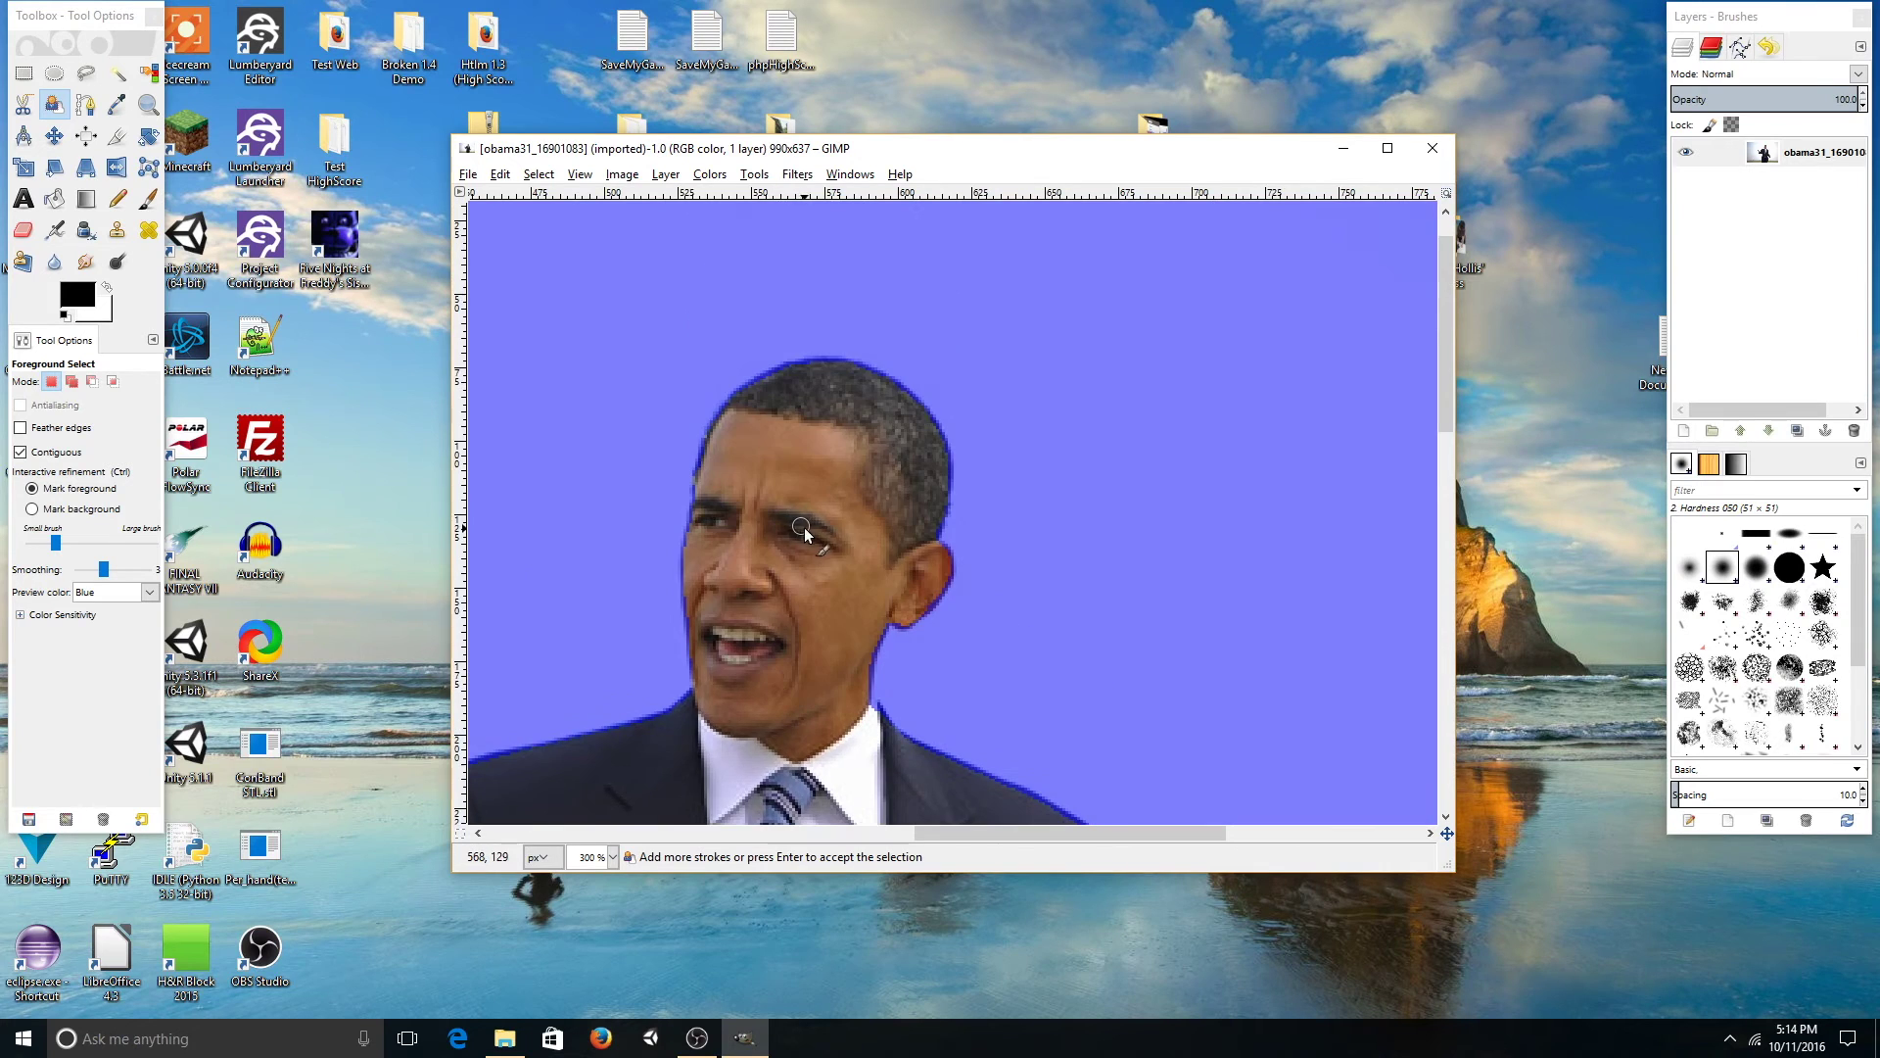
scroll(824, 578, "up", 2)
scroll(813, 565, "down", 3)
scroll(805, 566, "down", 2)
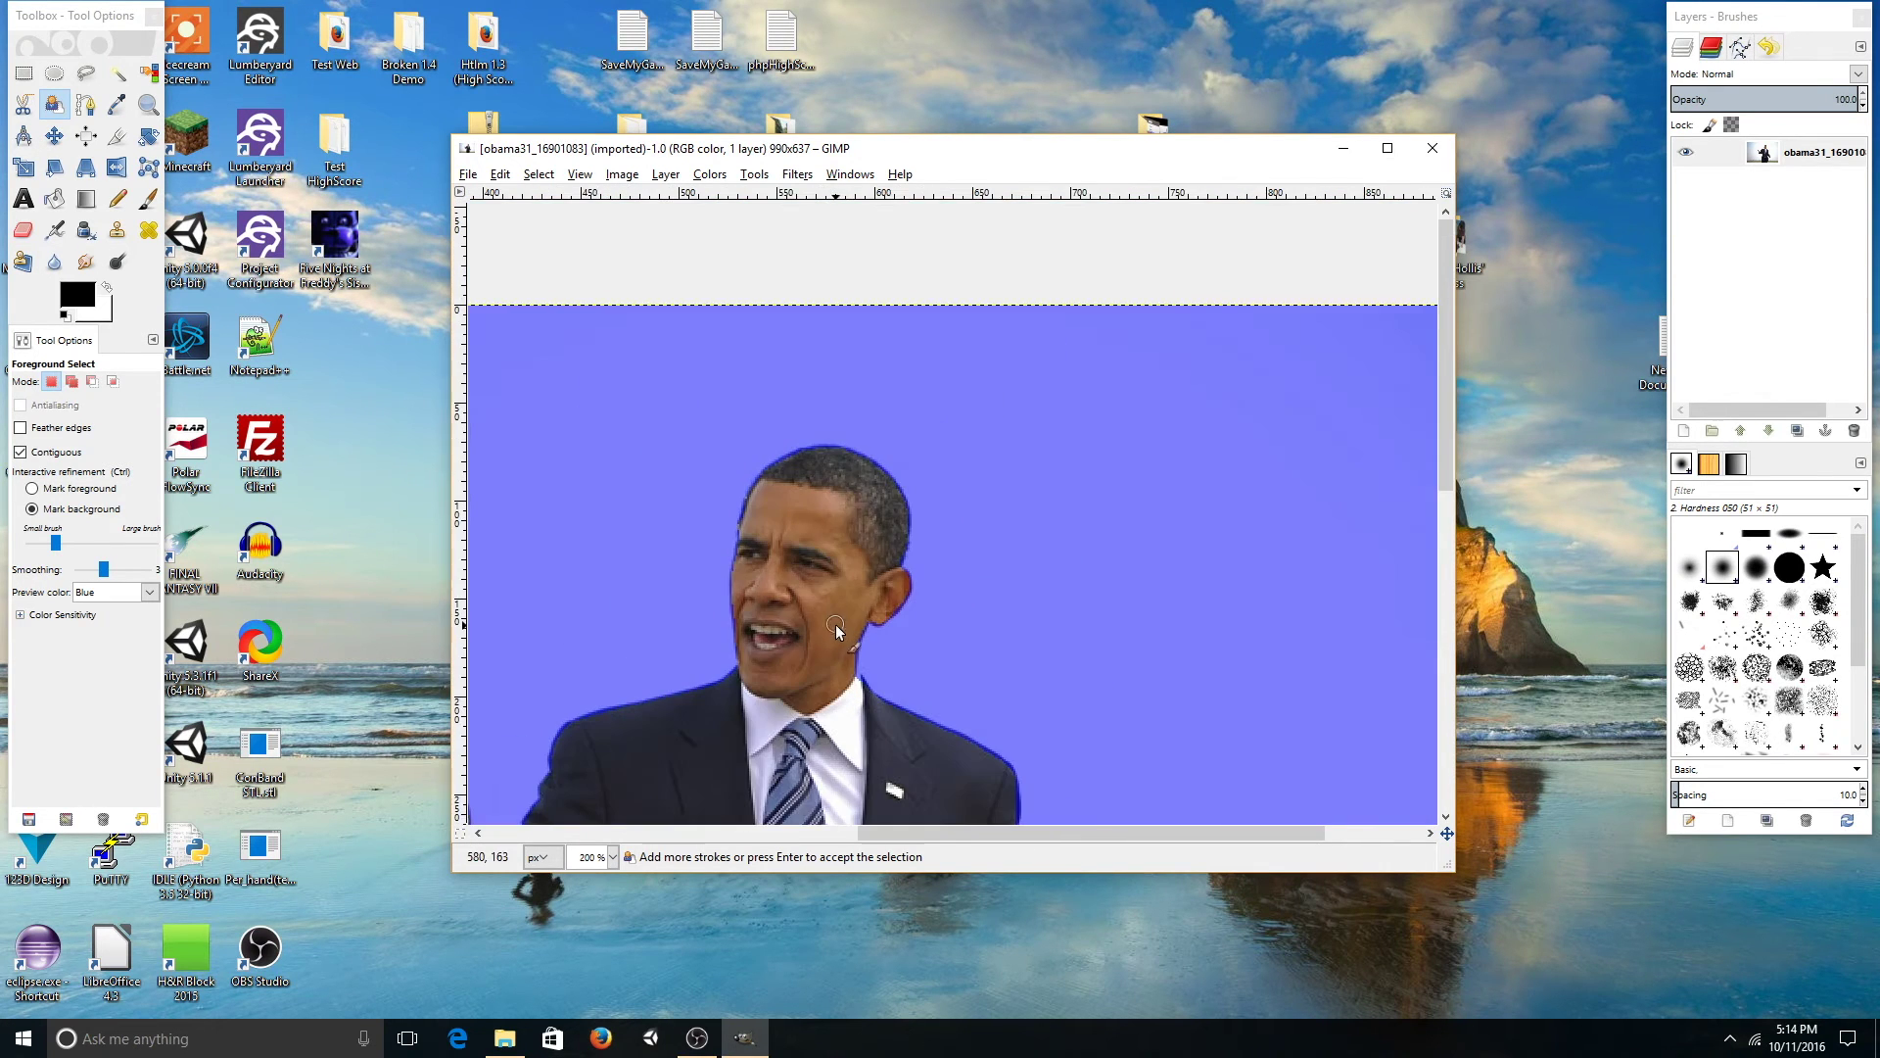
scroll(835, 625, "down", 5)
scroll(818, 620, "down", 5)
scroll(819, 621, "down", 3)
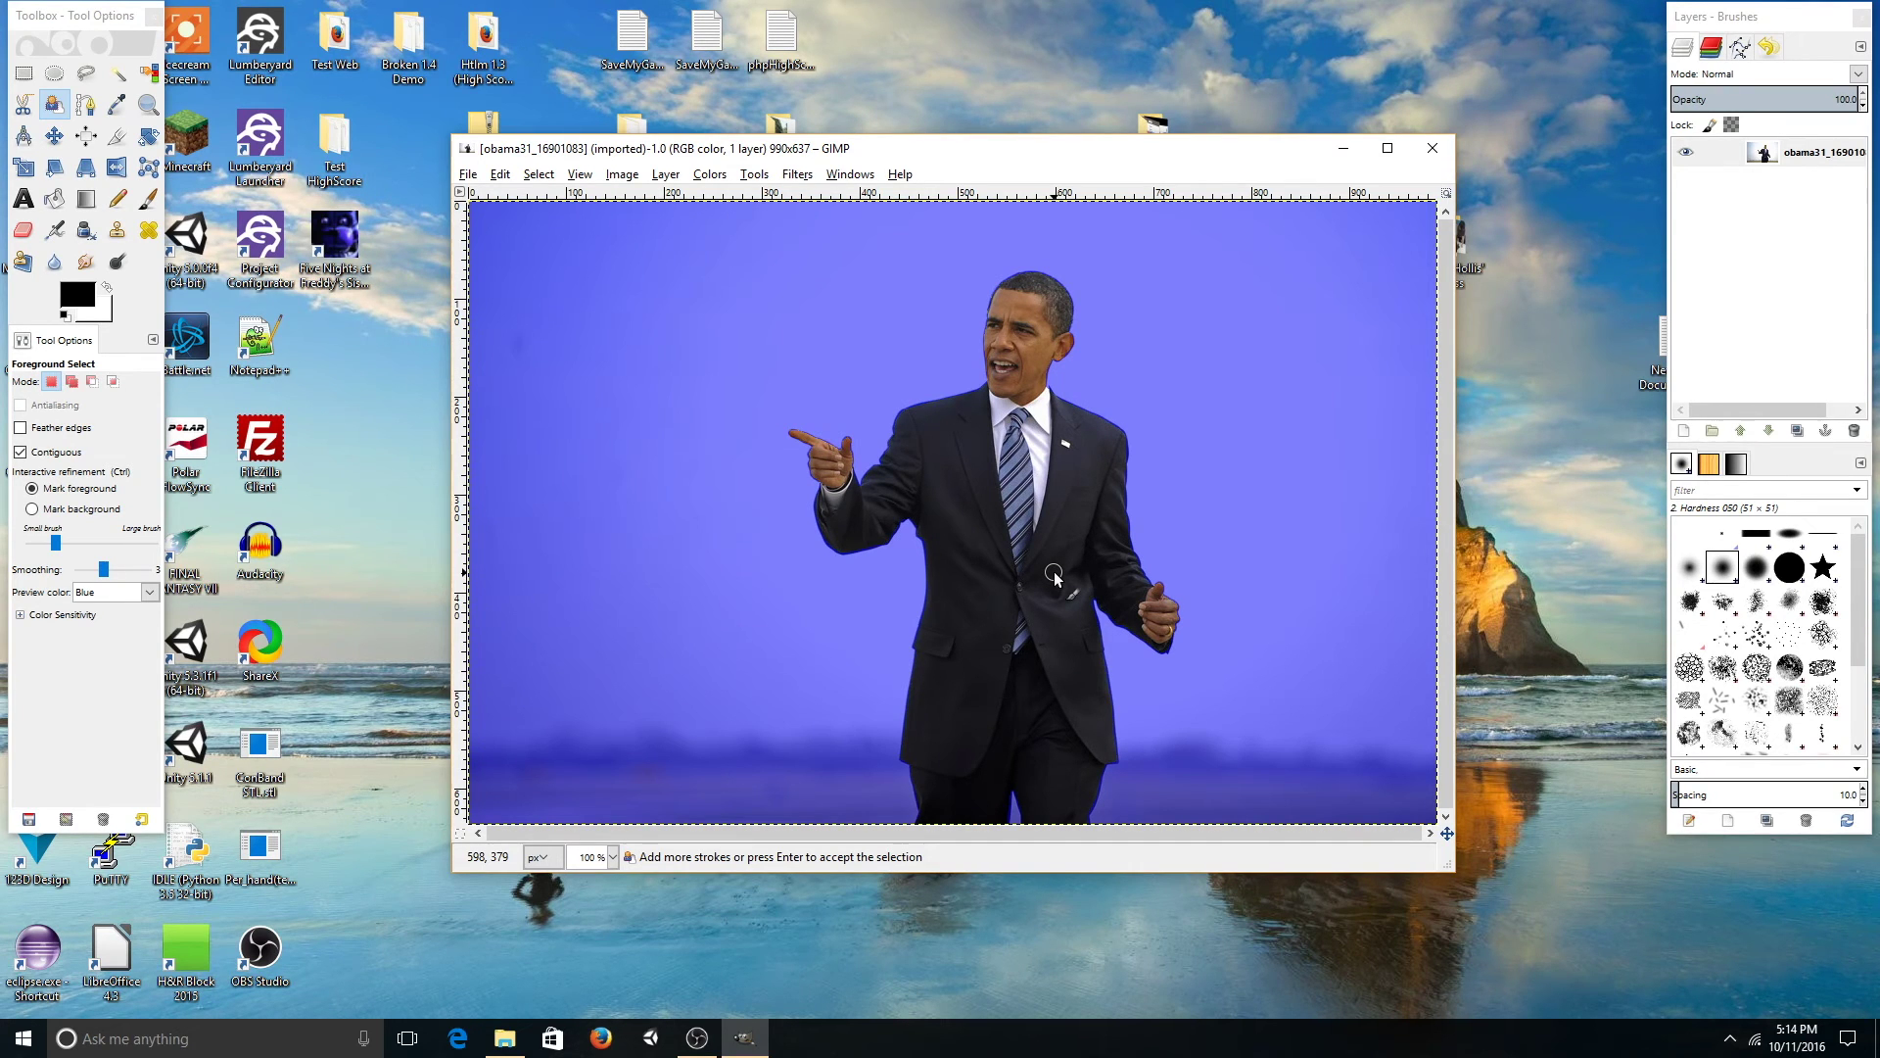
- Accept the foreground selection and cut Obama to the clipboard
key("Return")
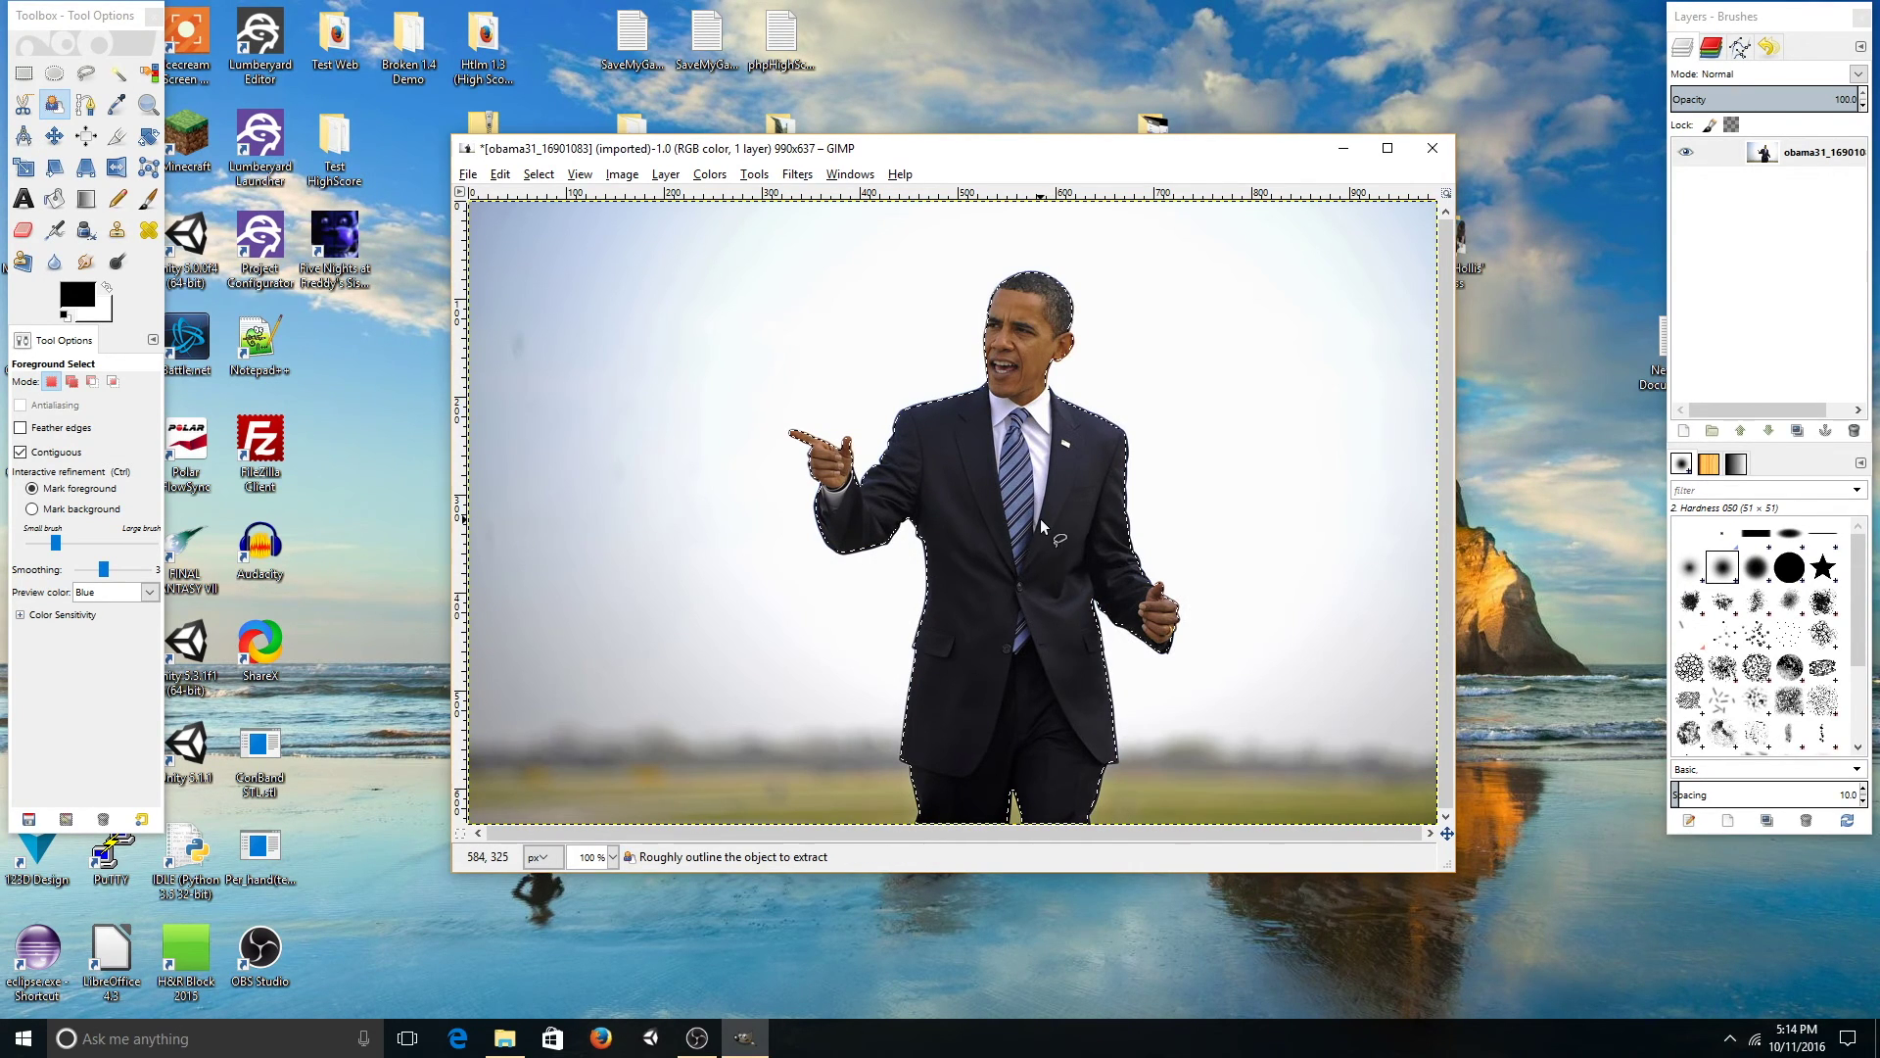
right_click(1045, 526)
mouse_move(1087, 562)
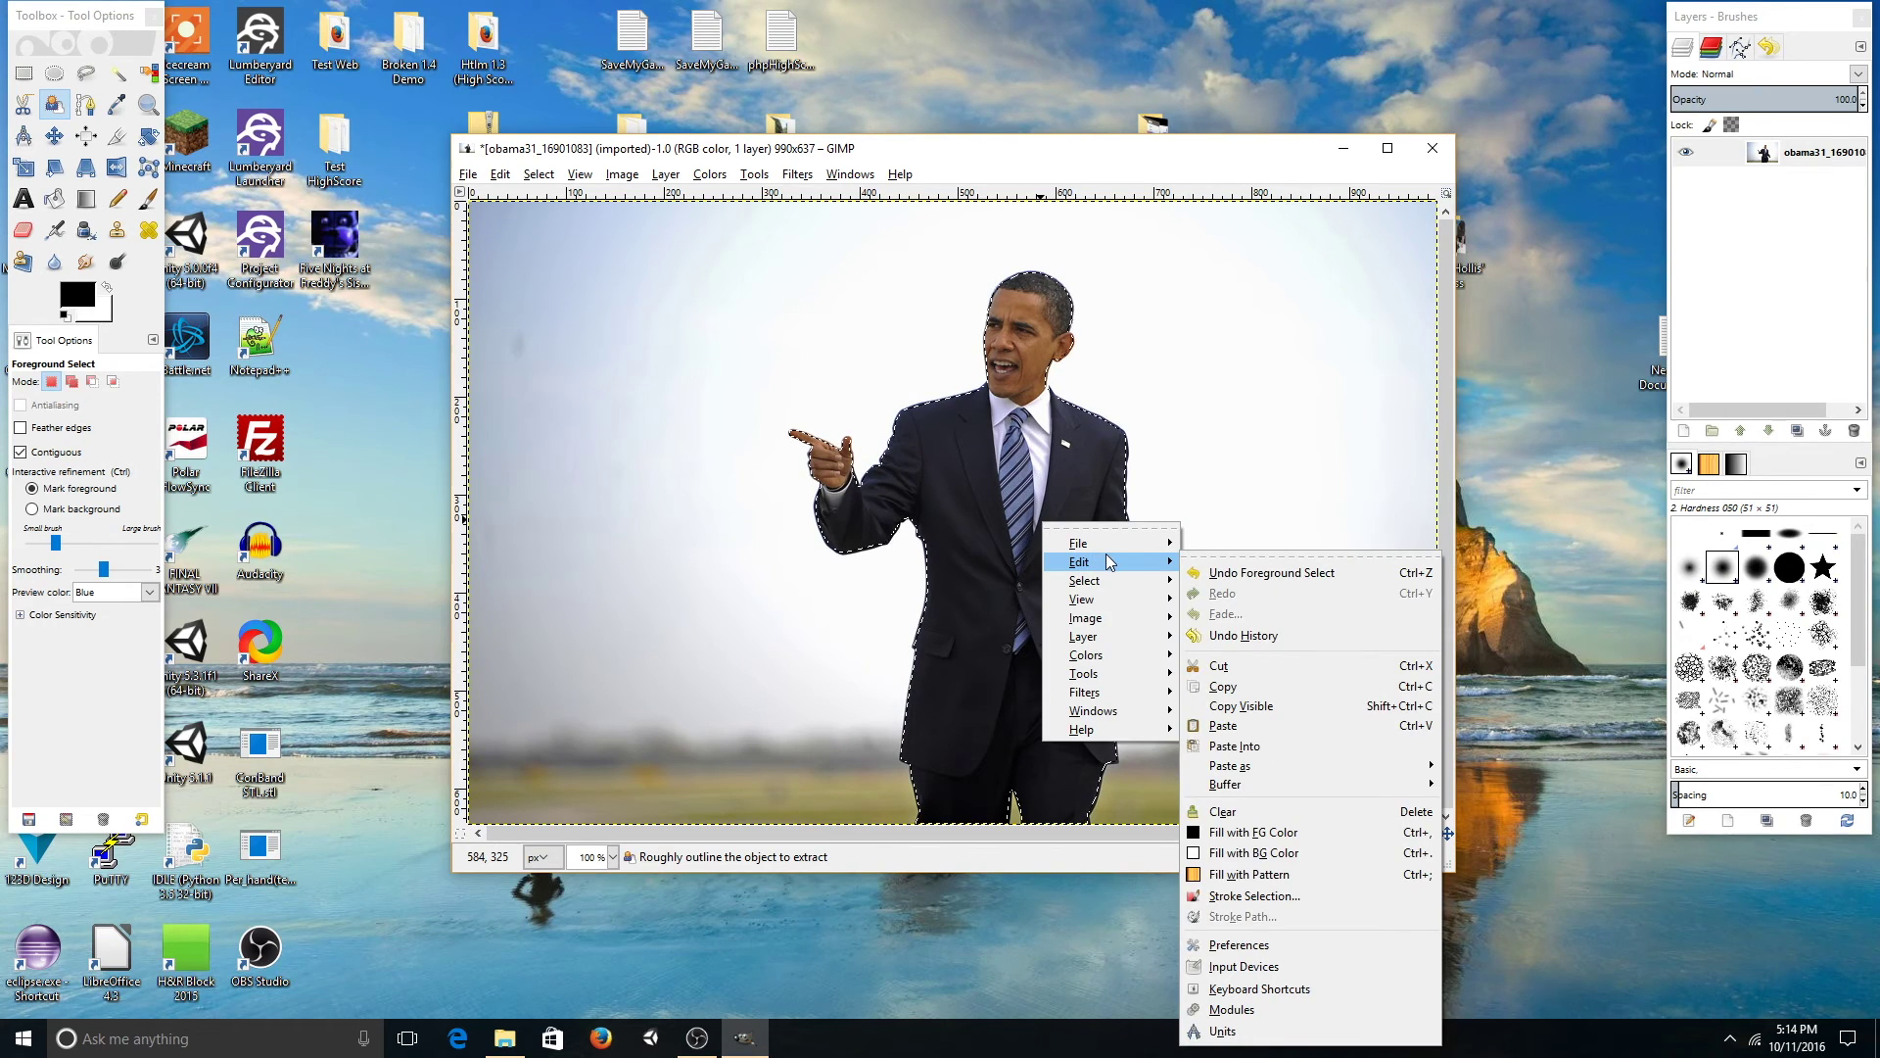
left_click(1222, 669)
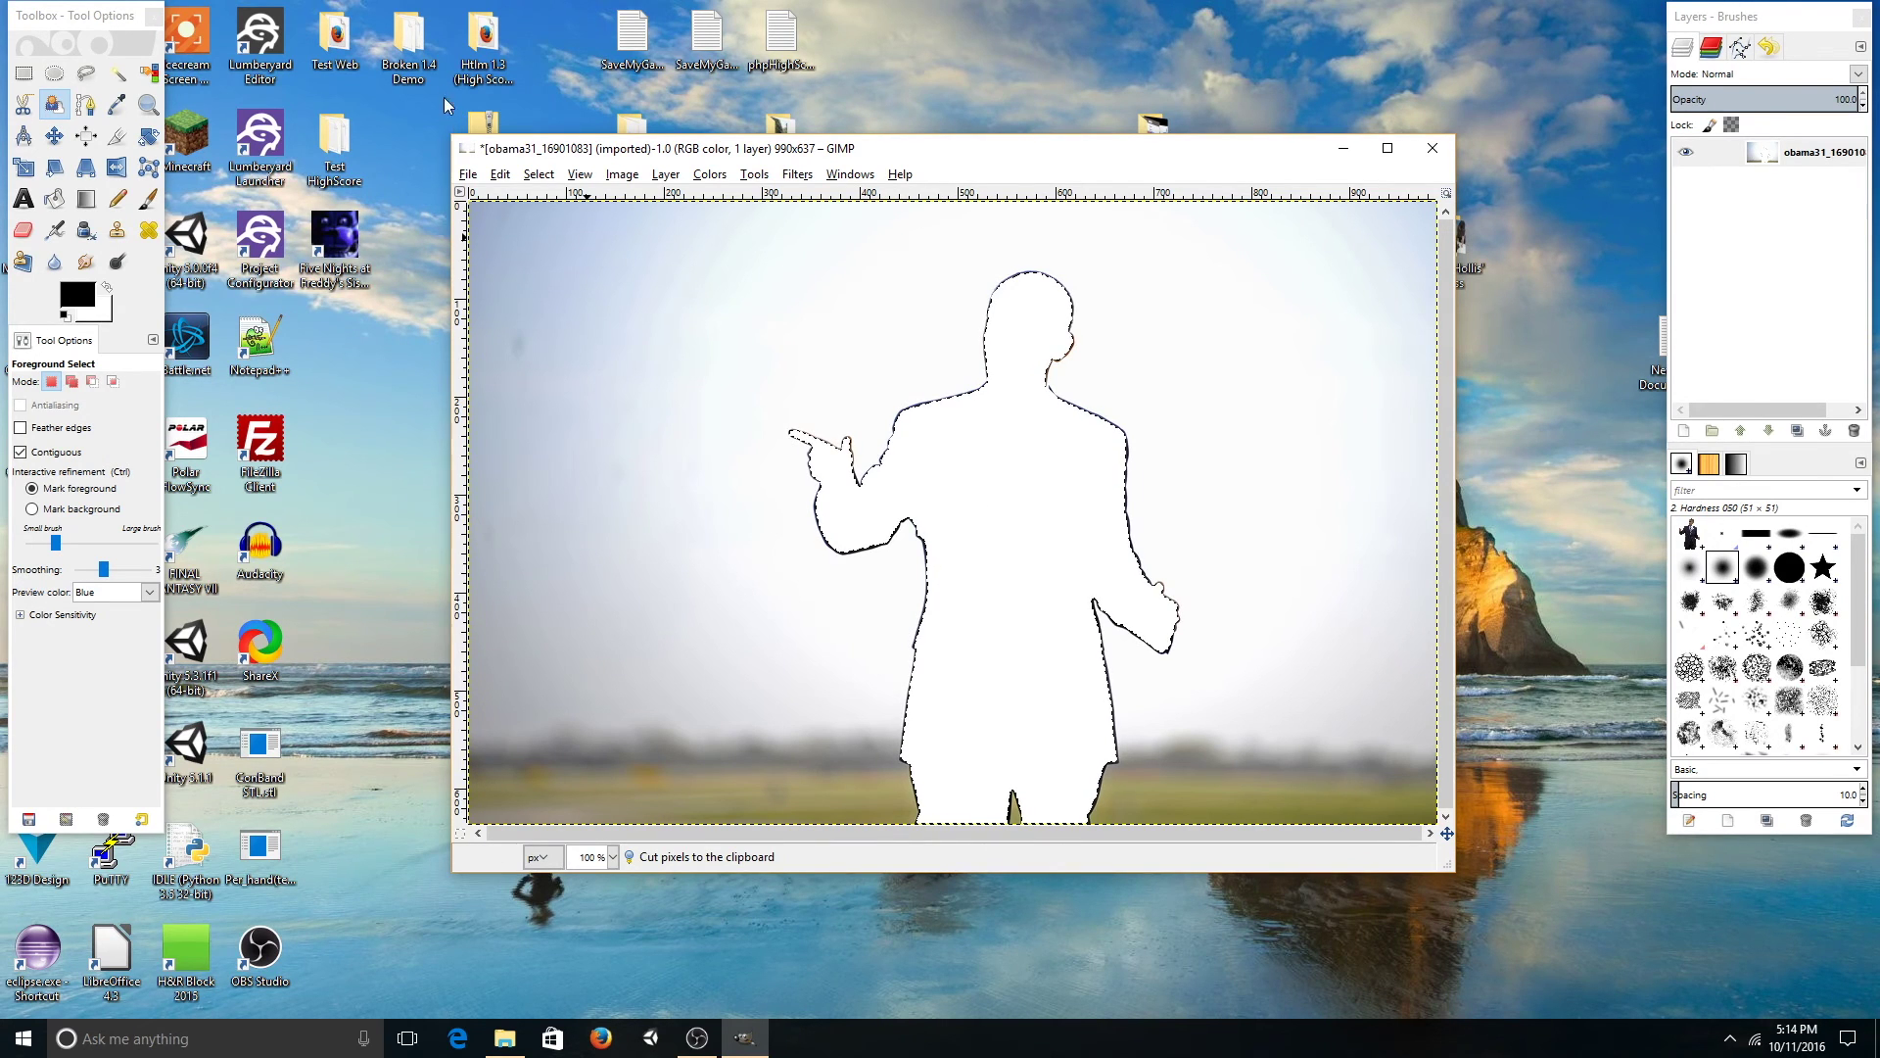
- Cancel a new blank image, then close the Obama photo and discard its changes
left_click(469, 175)
left_click(499, 195)
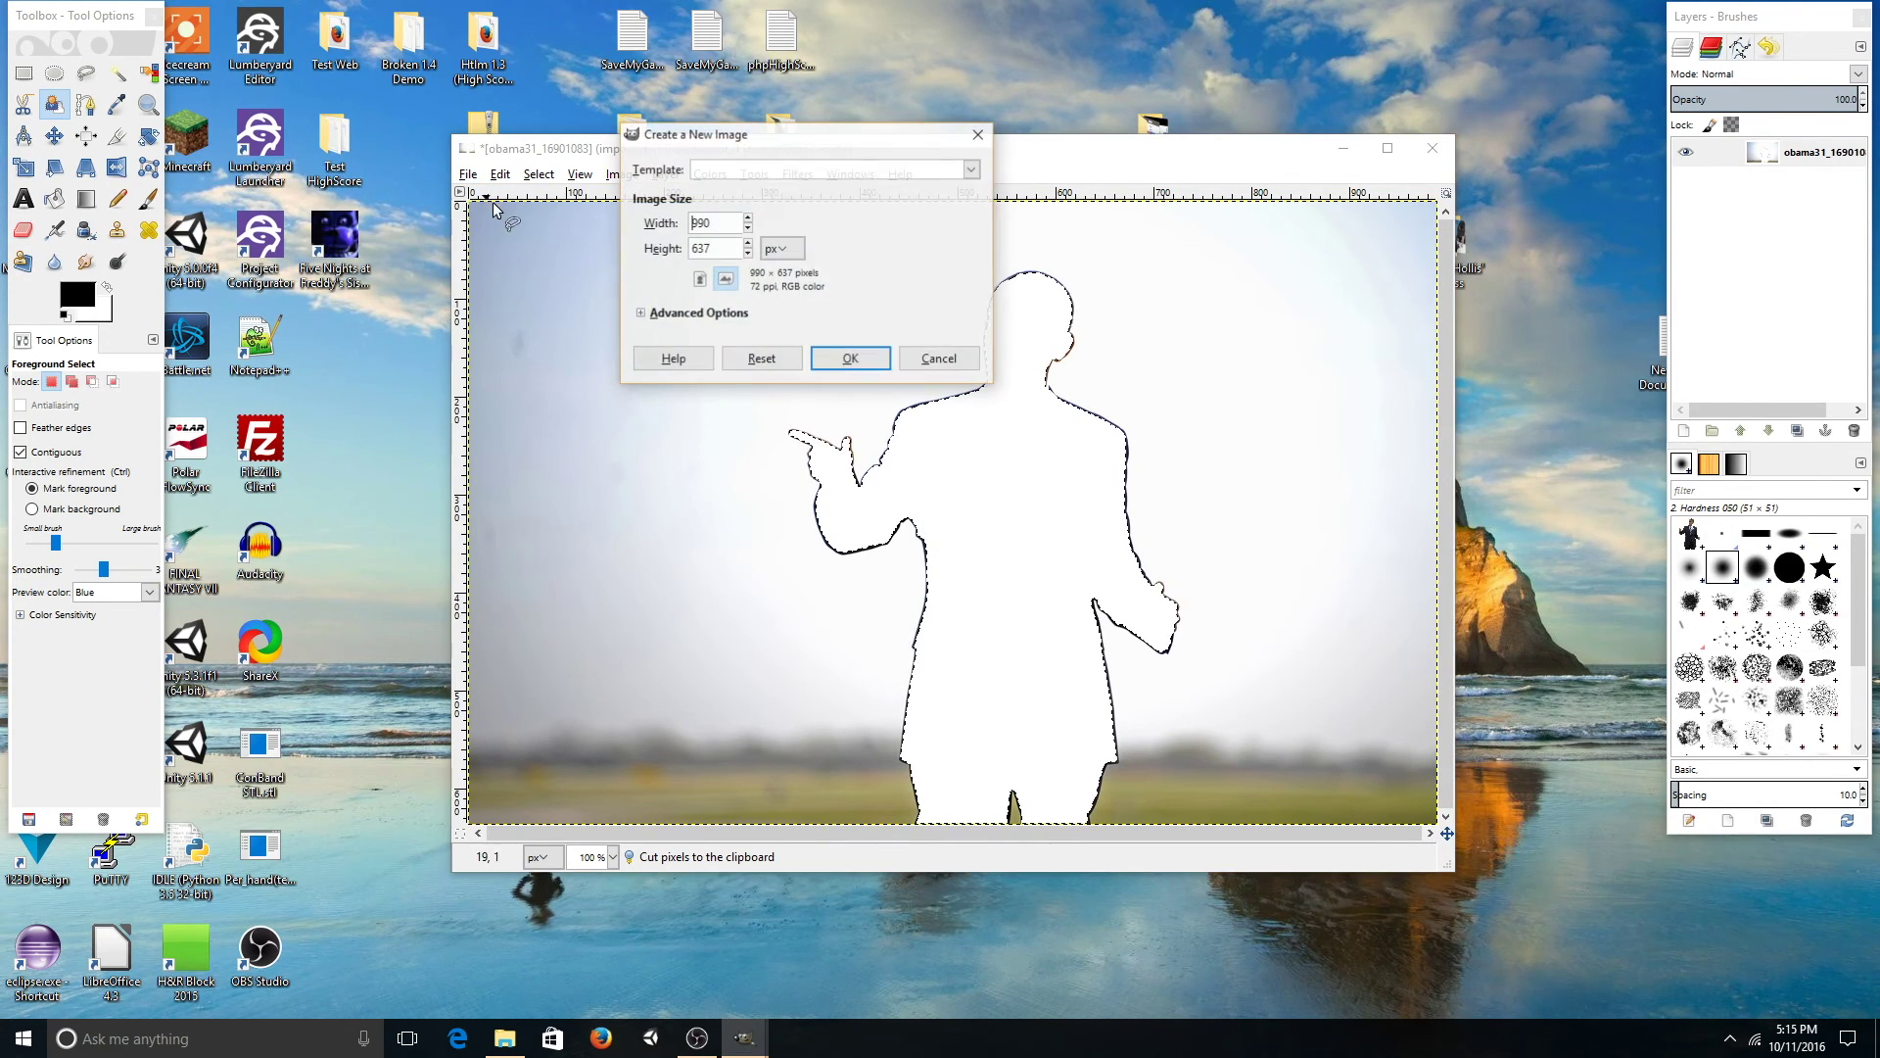
left_click(939, 359)
left_click(1446, 148)
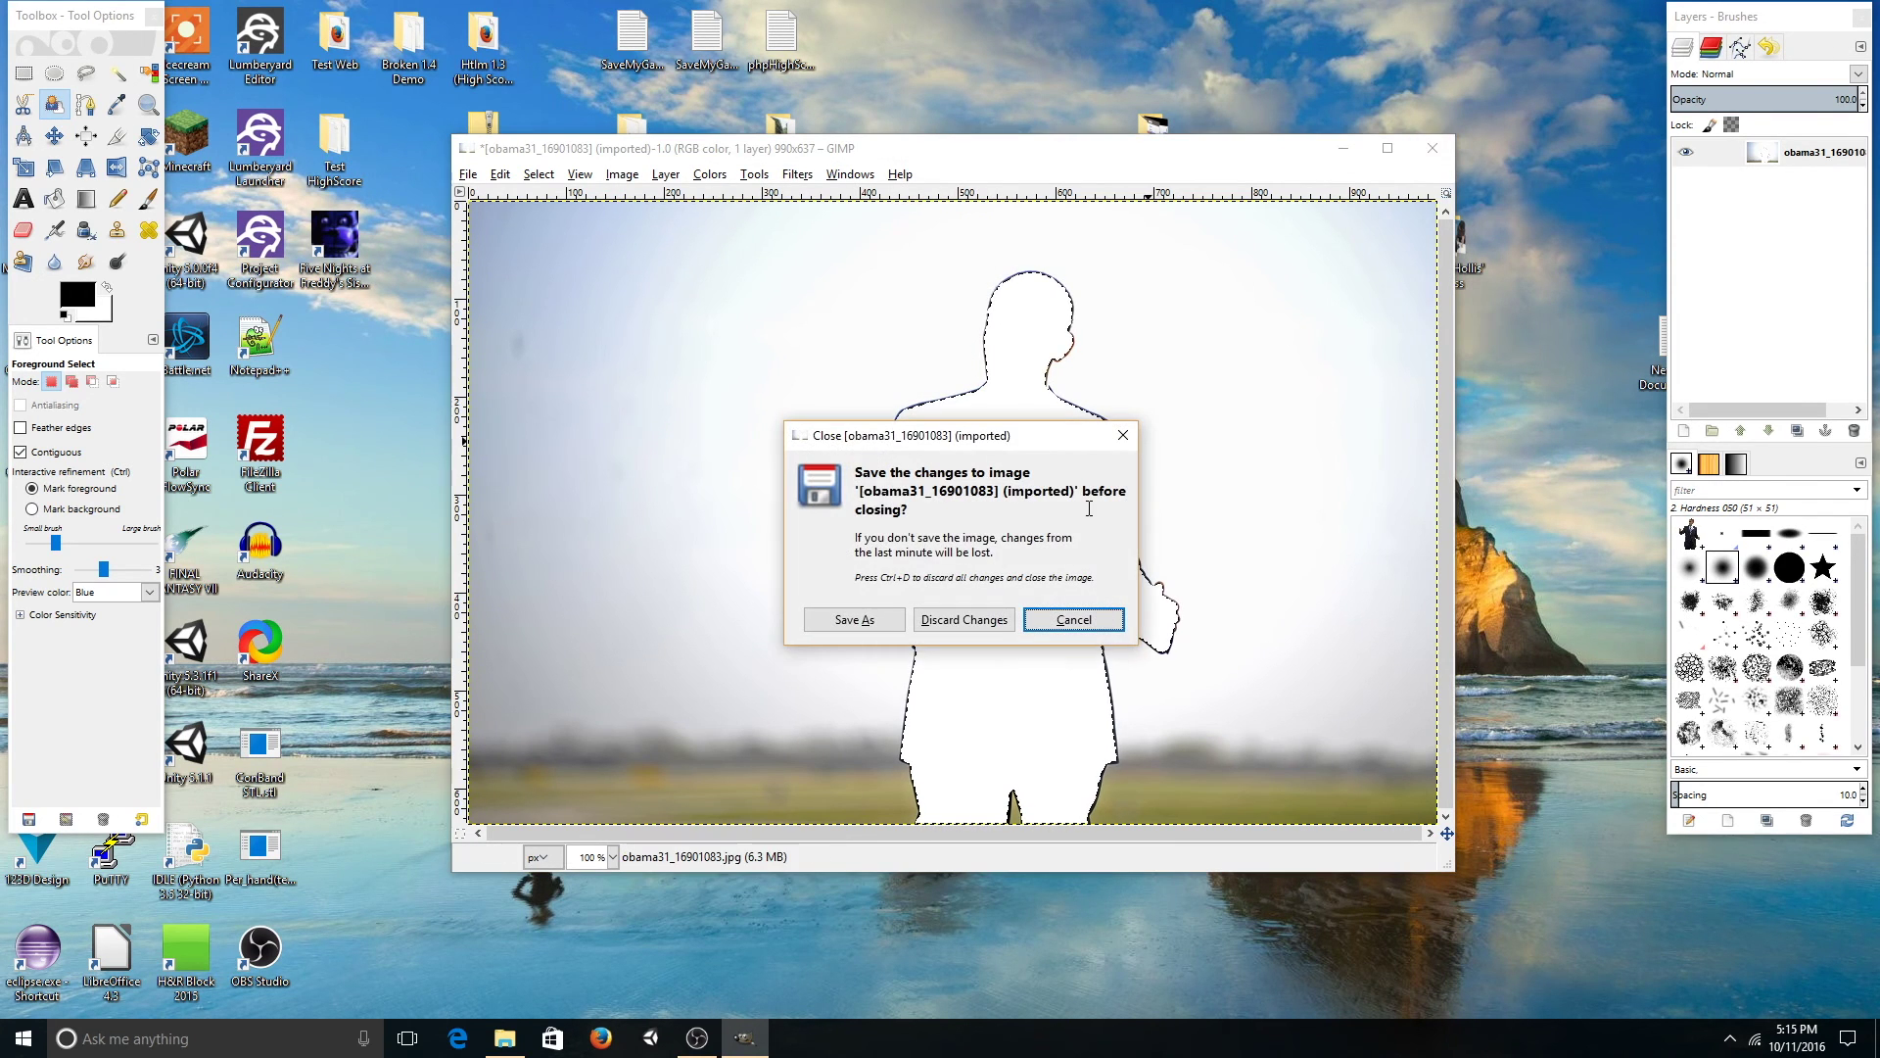
left_click(965, 616)
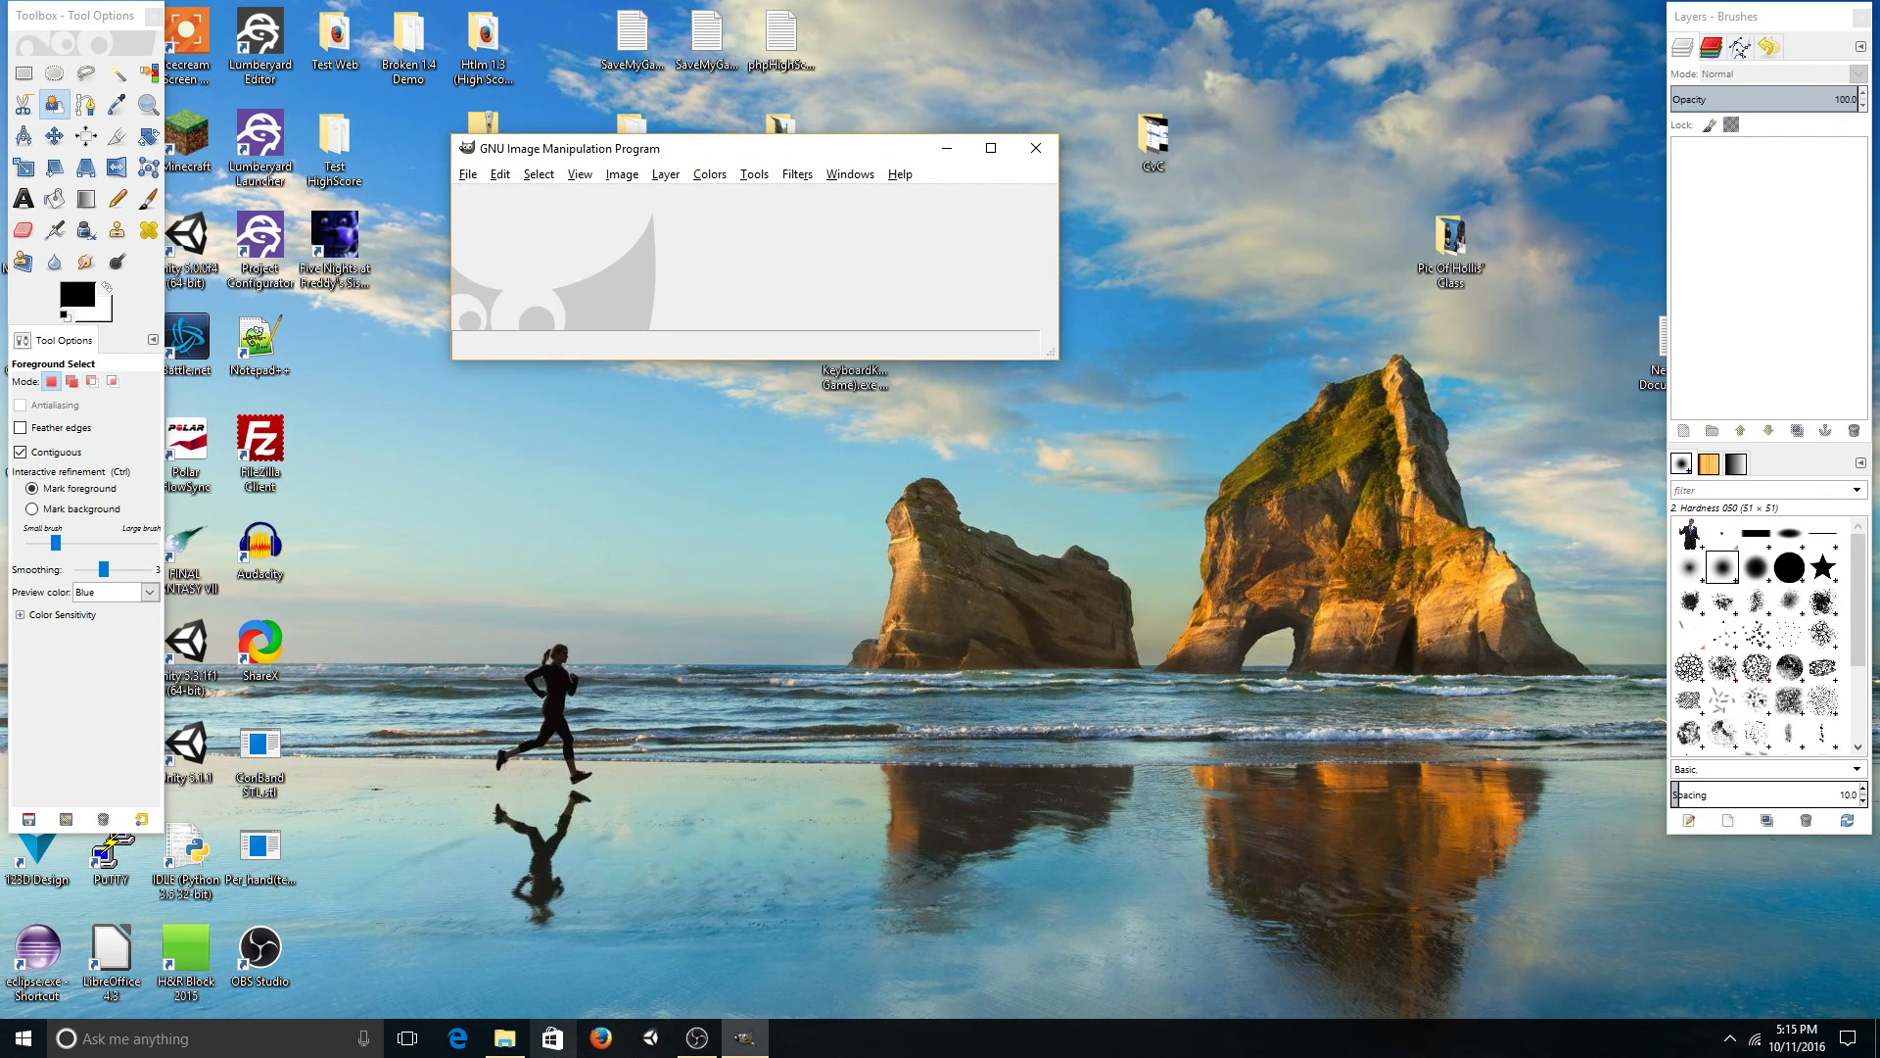
- Open White_House_DC.JPG from the photo folder and paste Obama into it as a new layer
left_click(504, 1039)
left_click_drag(879, 295, 499, 295)
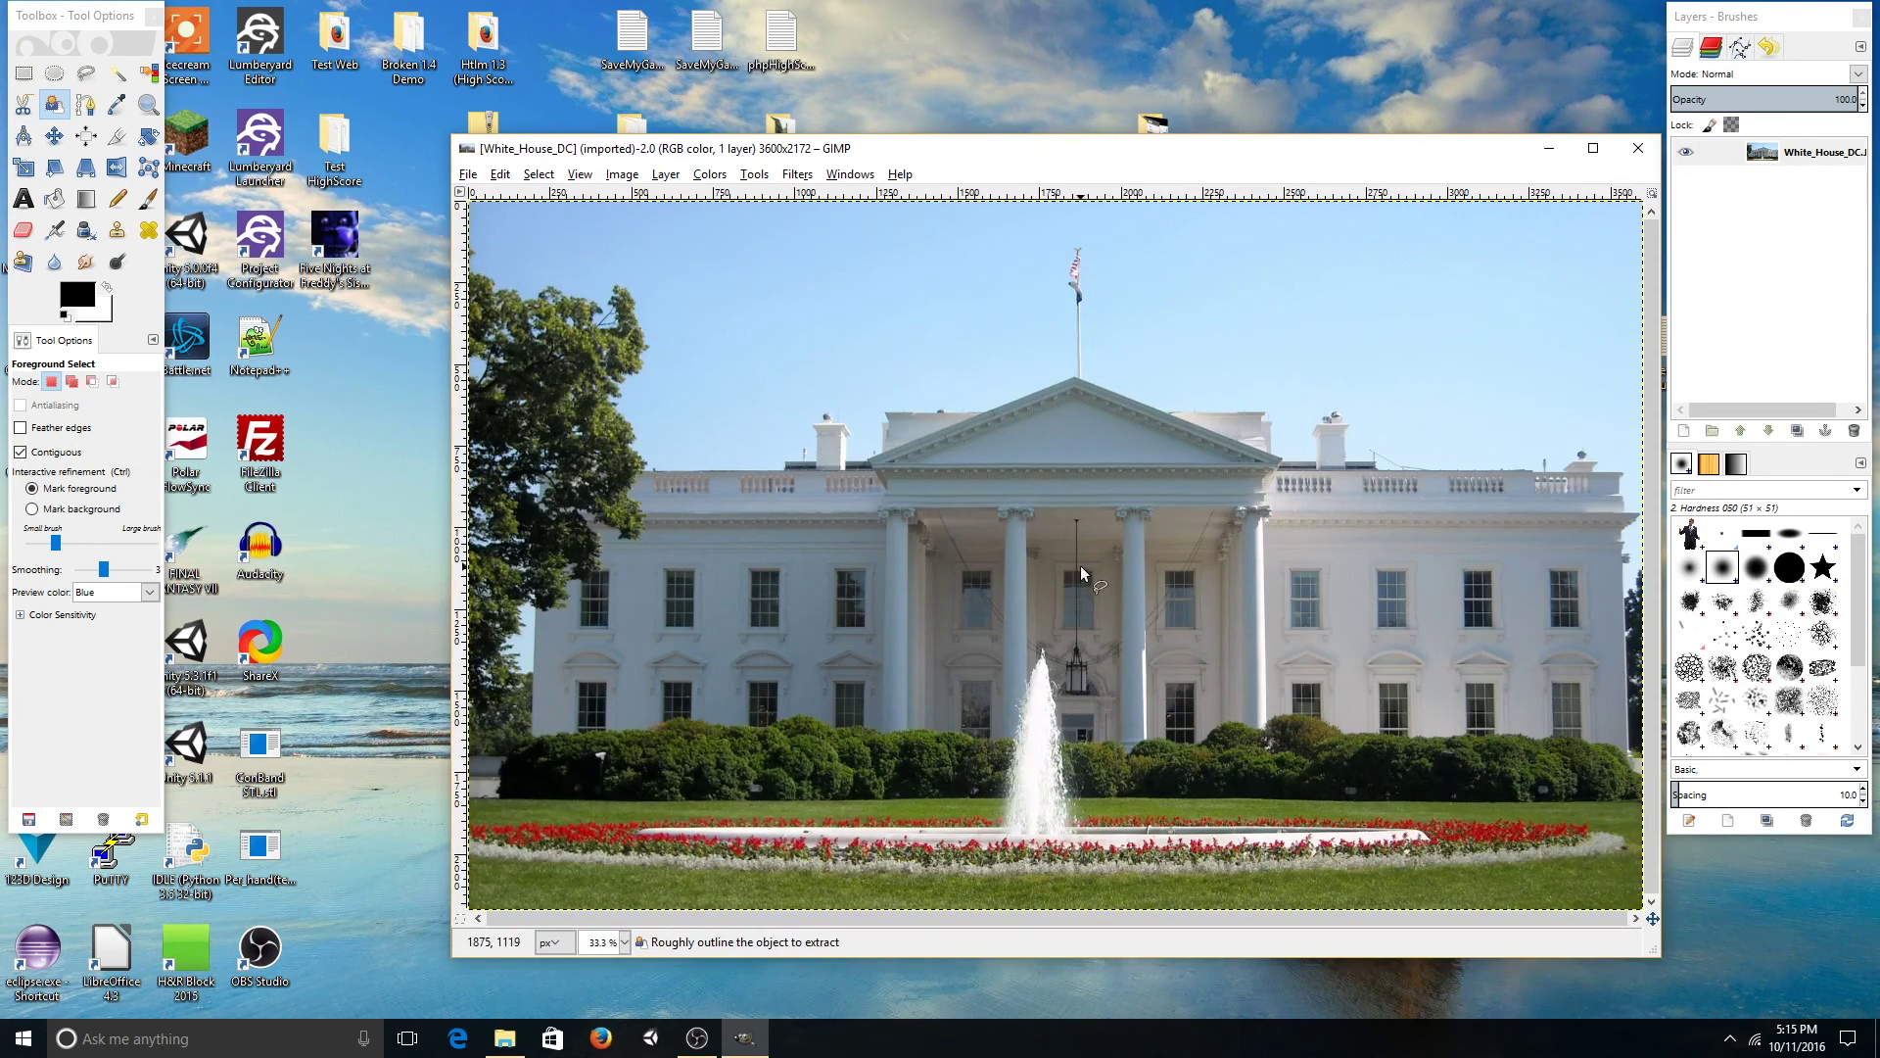
right_click(1080, 566)
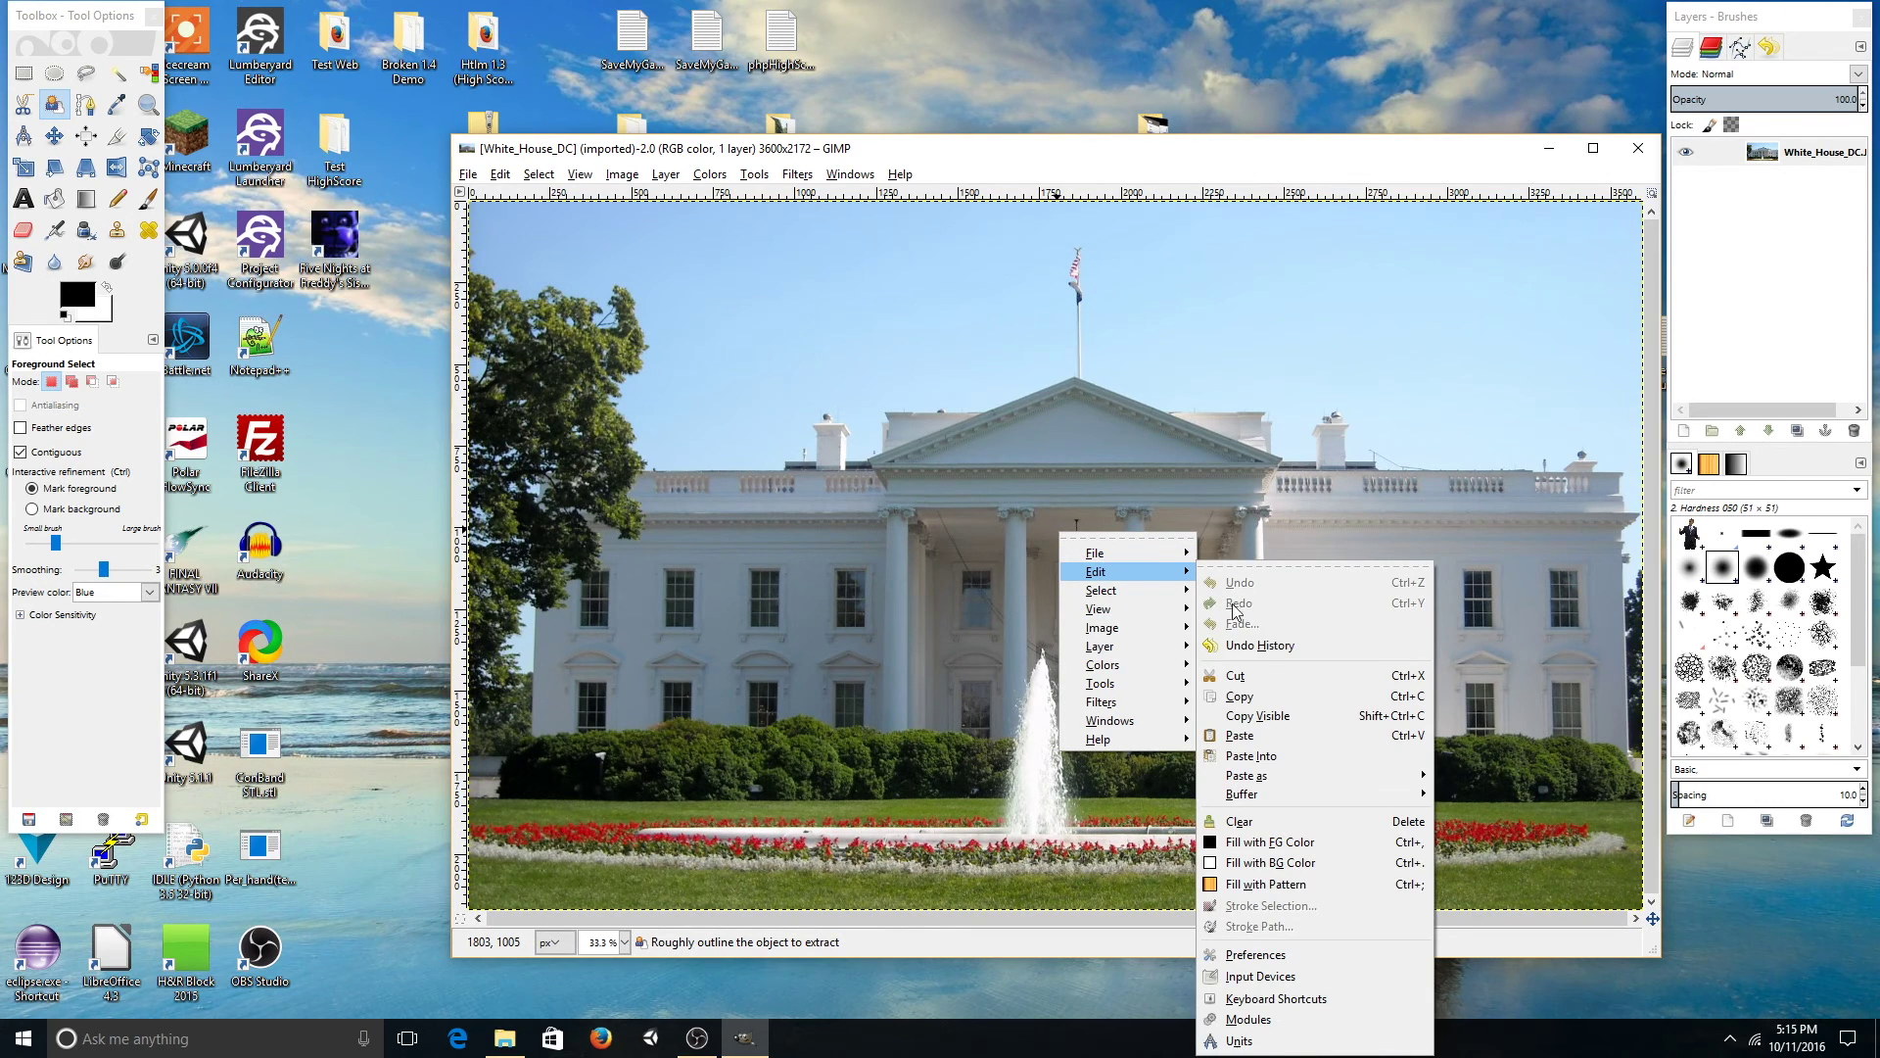
mouse_move(1097, 572)
mouse_move(1247, 775)
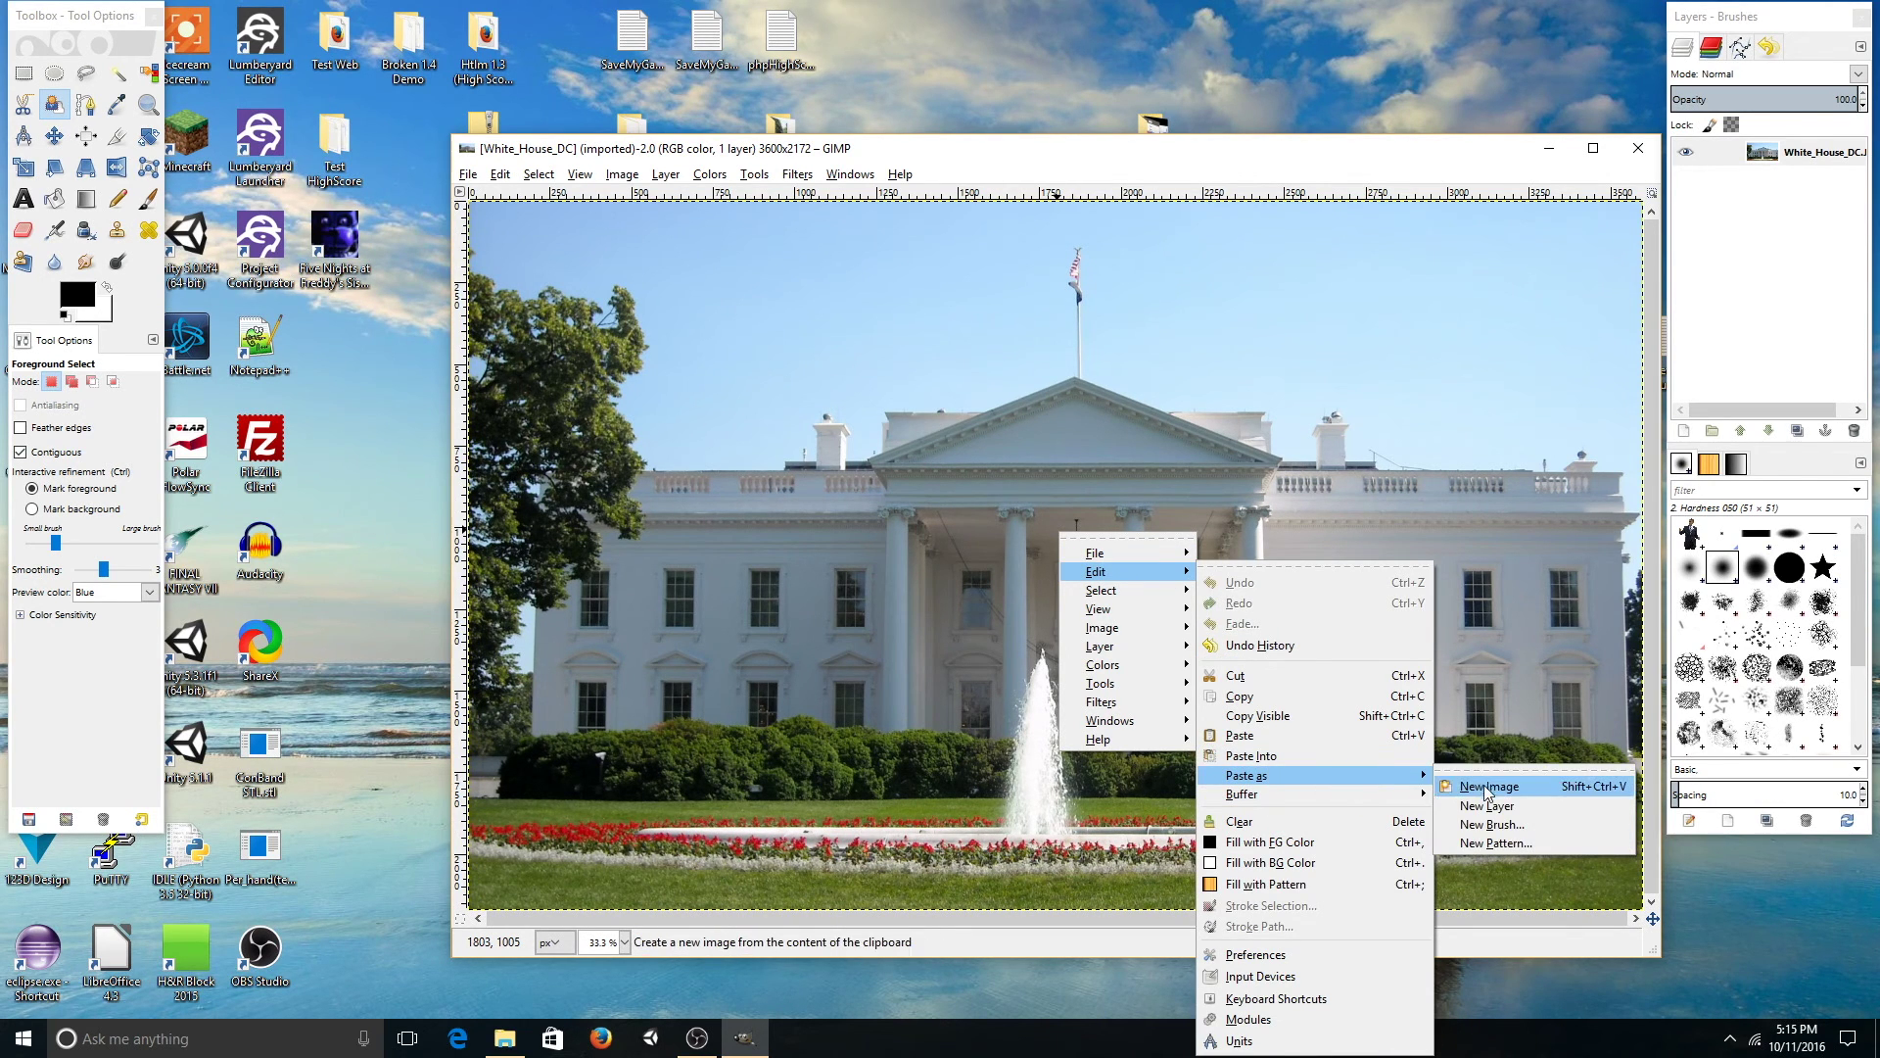
left_click(1498, 801)
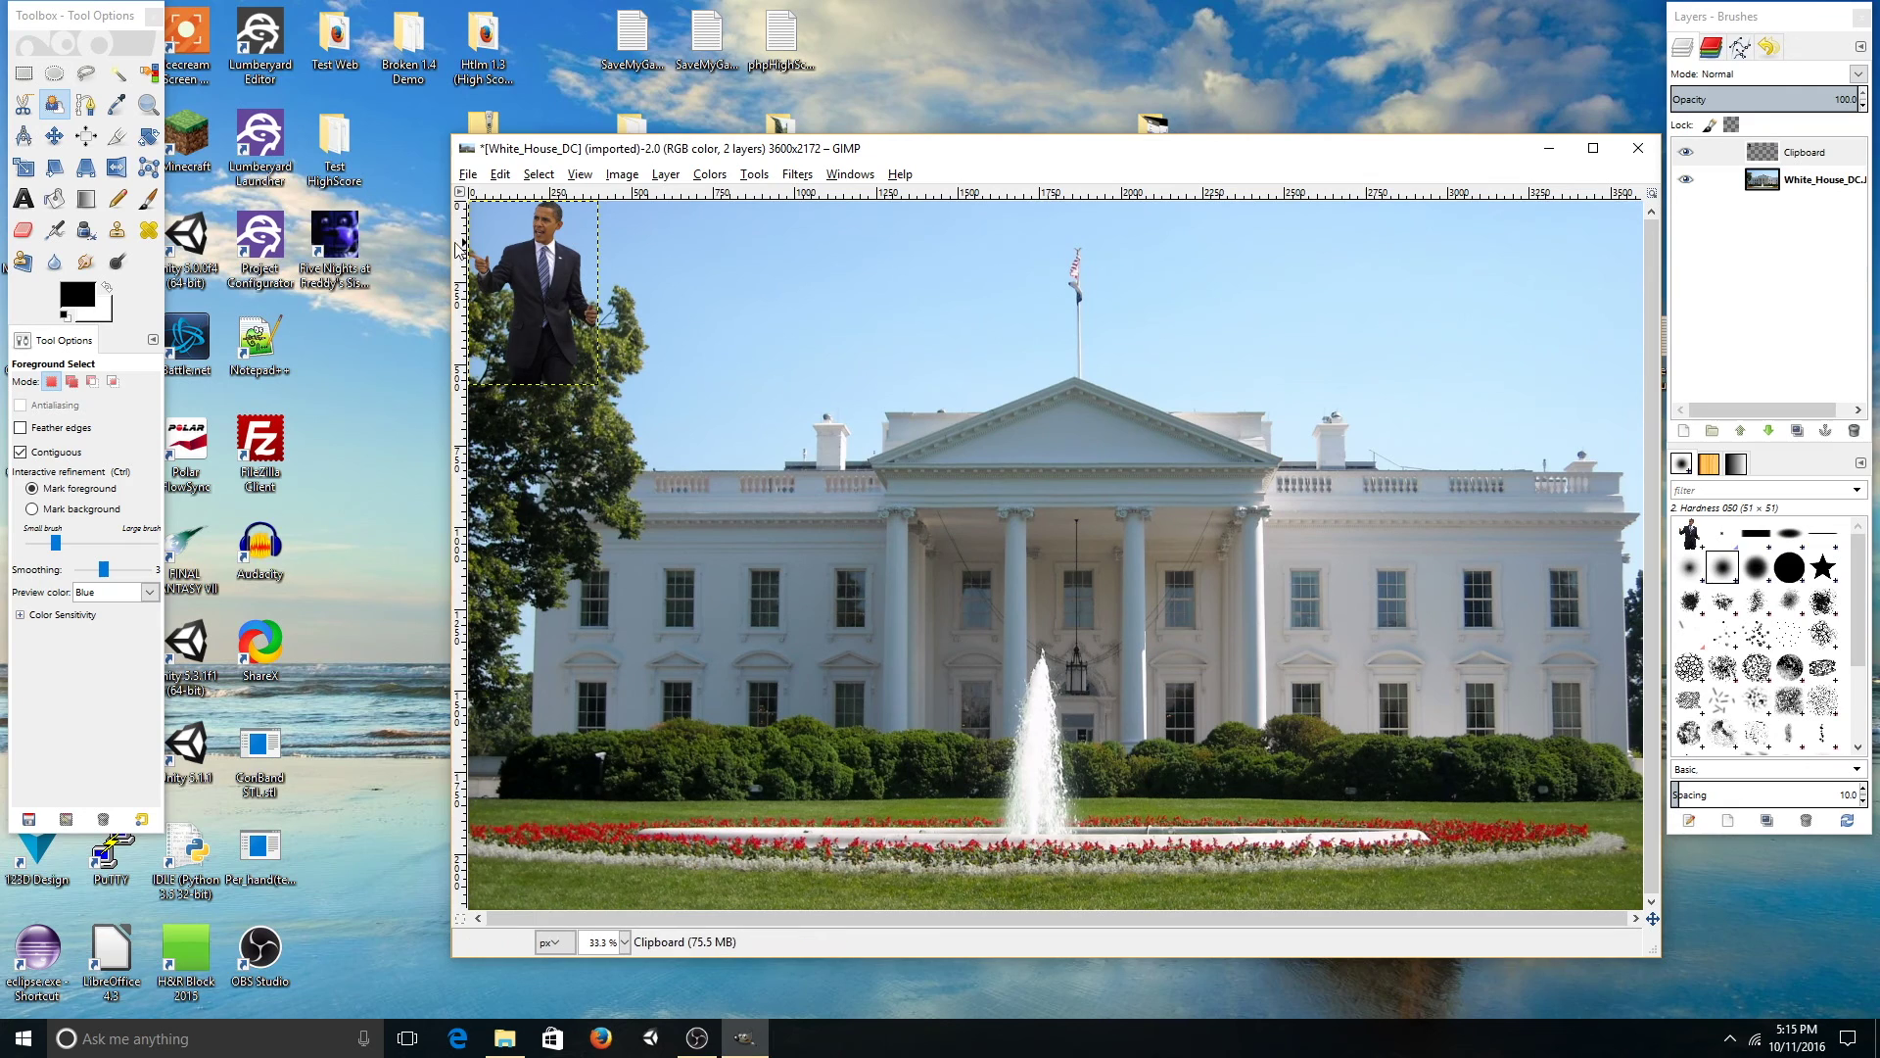
- Drag the Clipboard layer onto the lawn in front of the fountain, then make the White House layer active
left_click(55, 135)
left_click_drag(582, 316, 1124, 750)
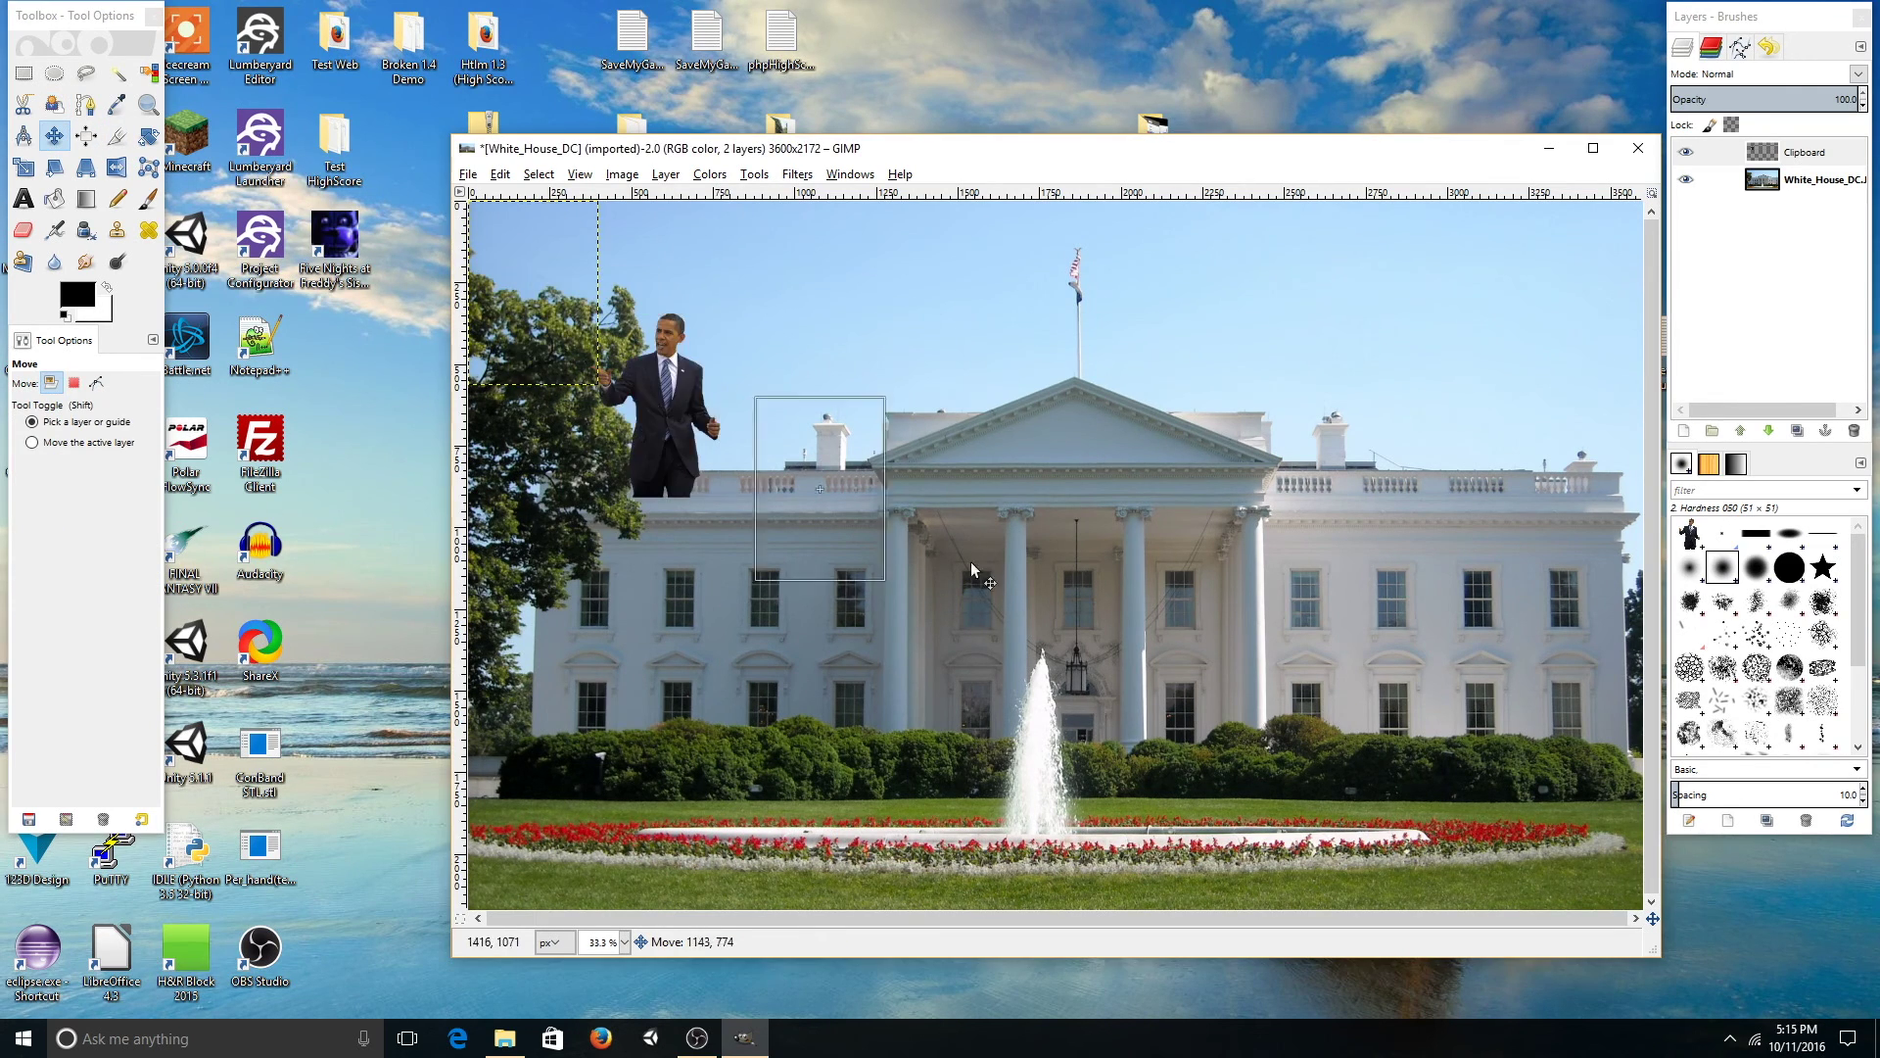
scroll(1120, 745, "up", 2)
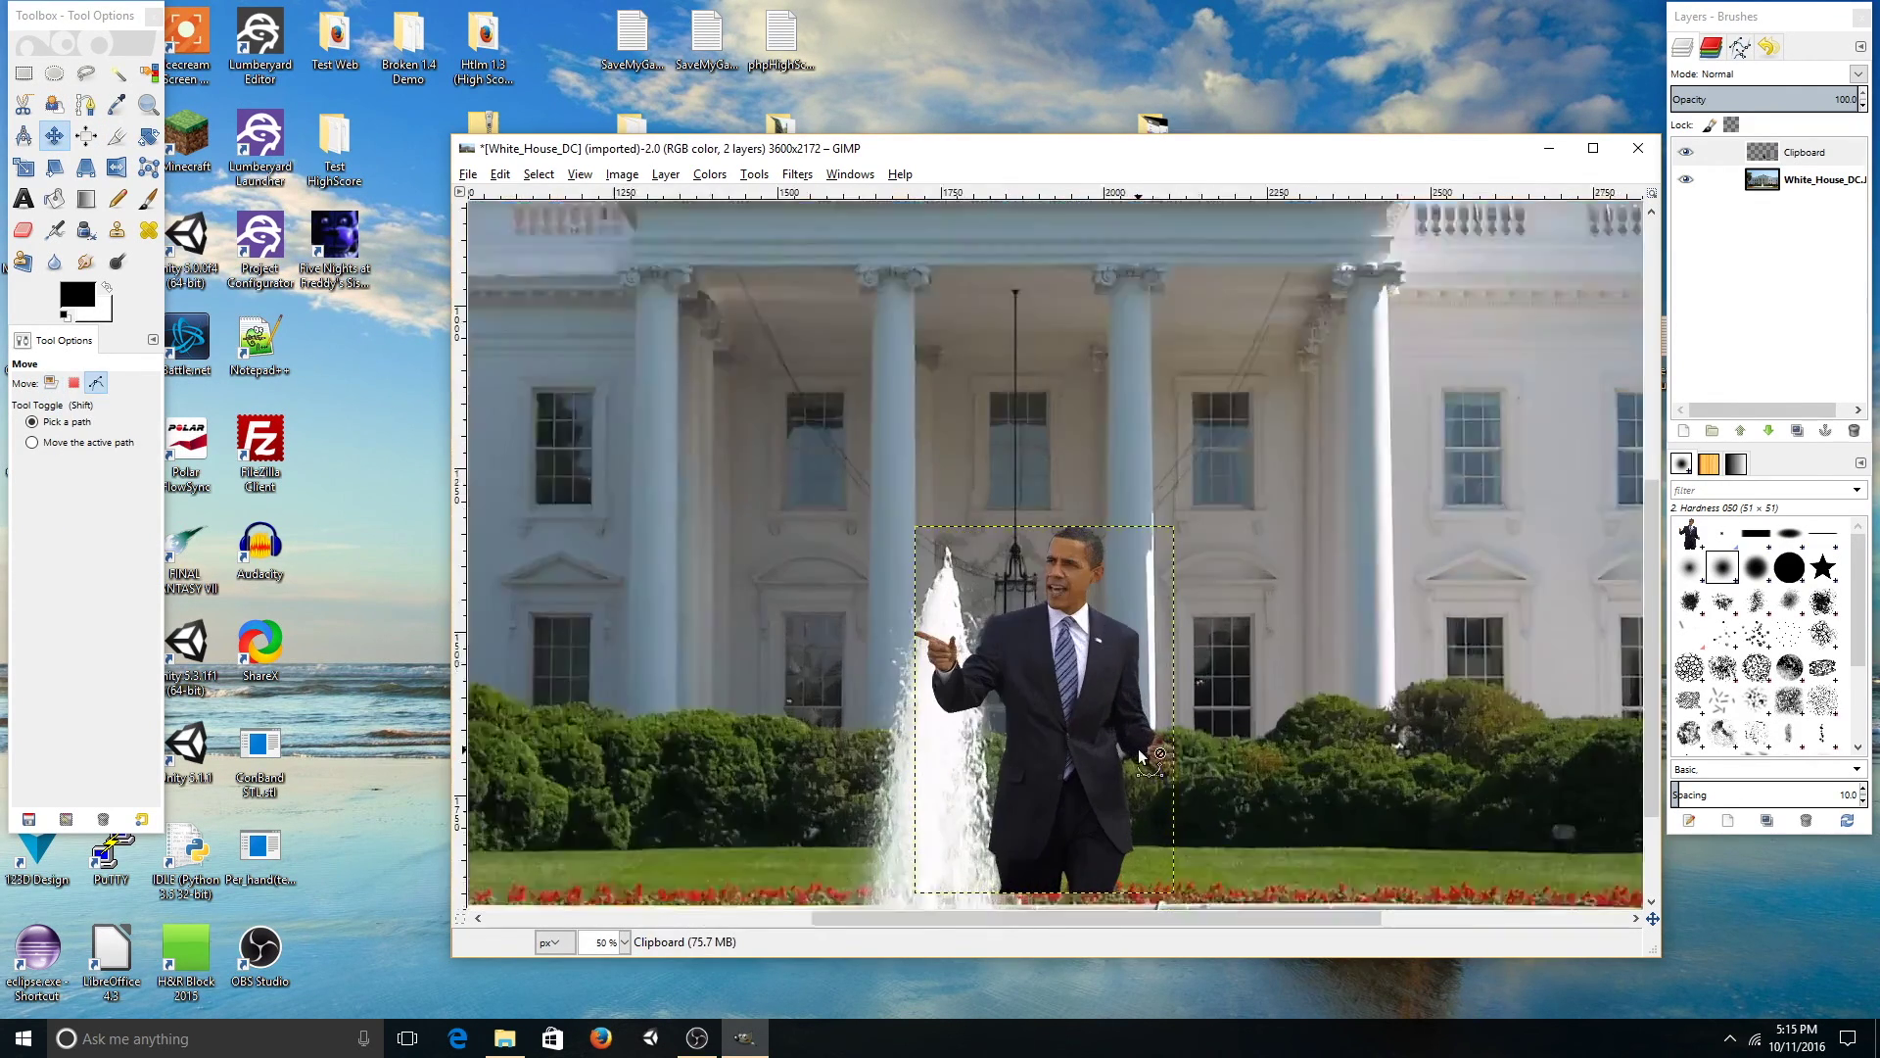
scroll(1102, 706, "down", 1)
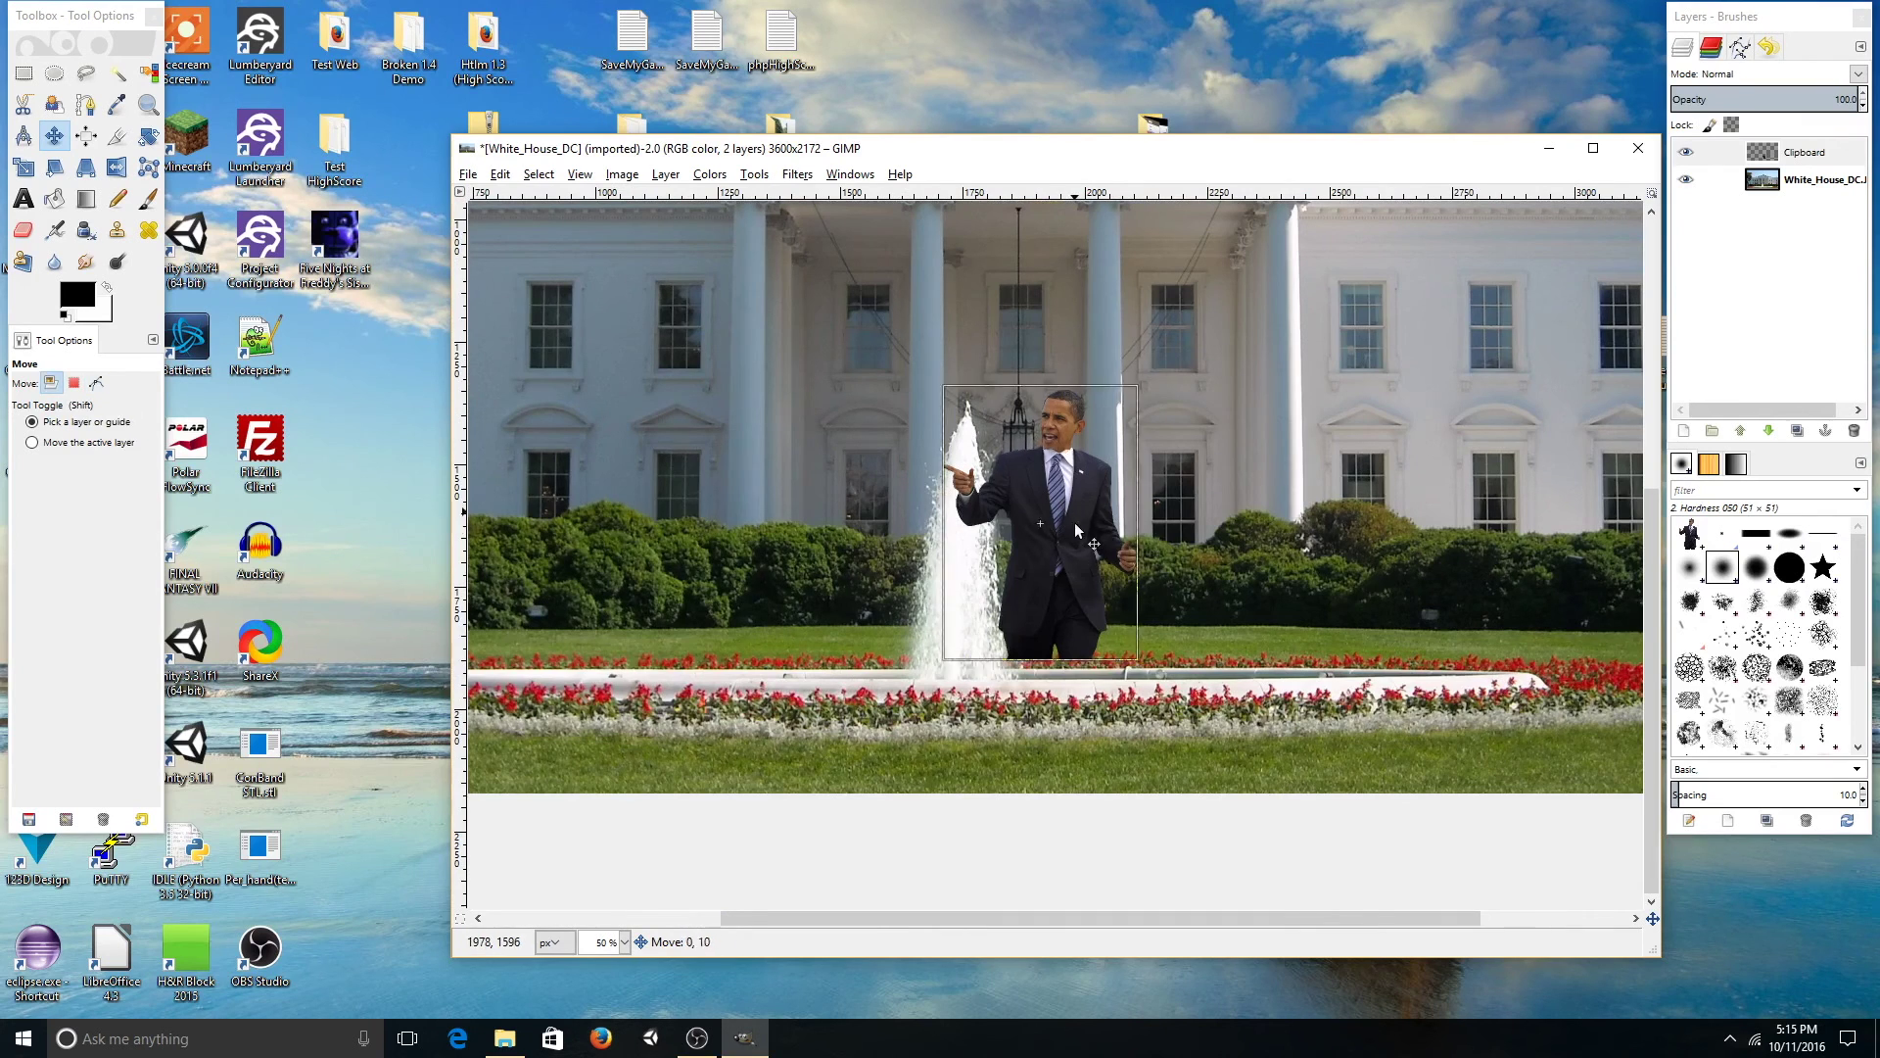
left_click_drag(1070, 650, 1077, 662)
scroll(1146, 697, "up", 1)
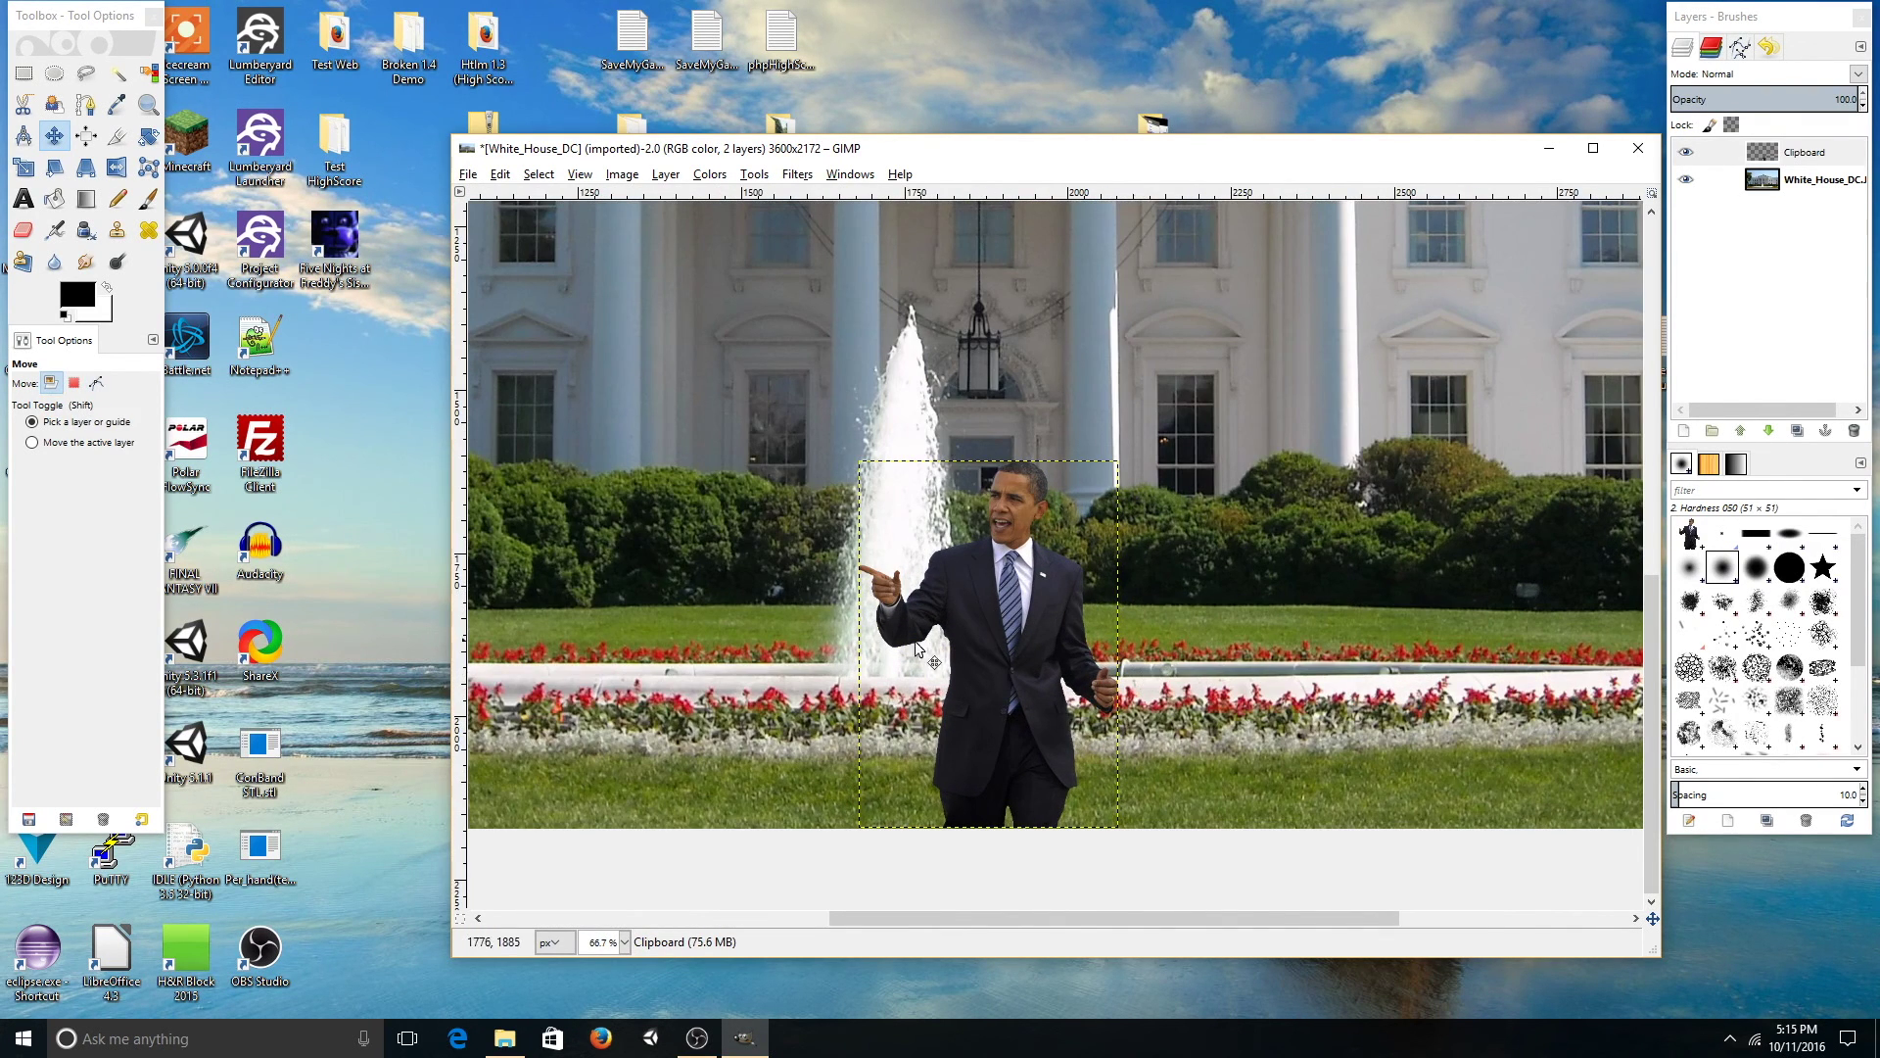
left_click(1748, 179)
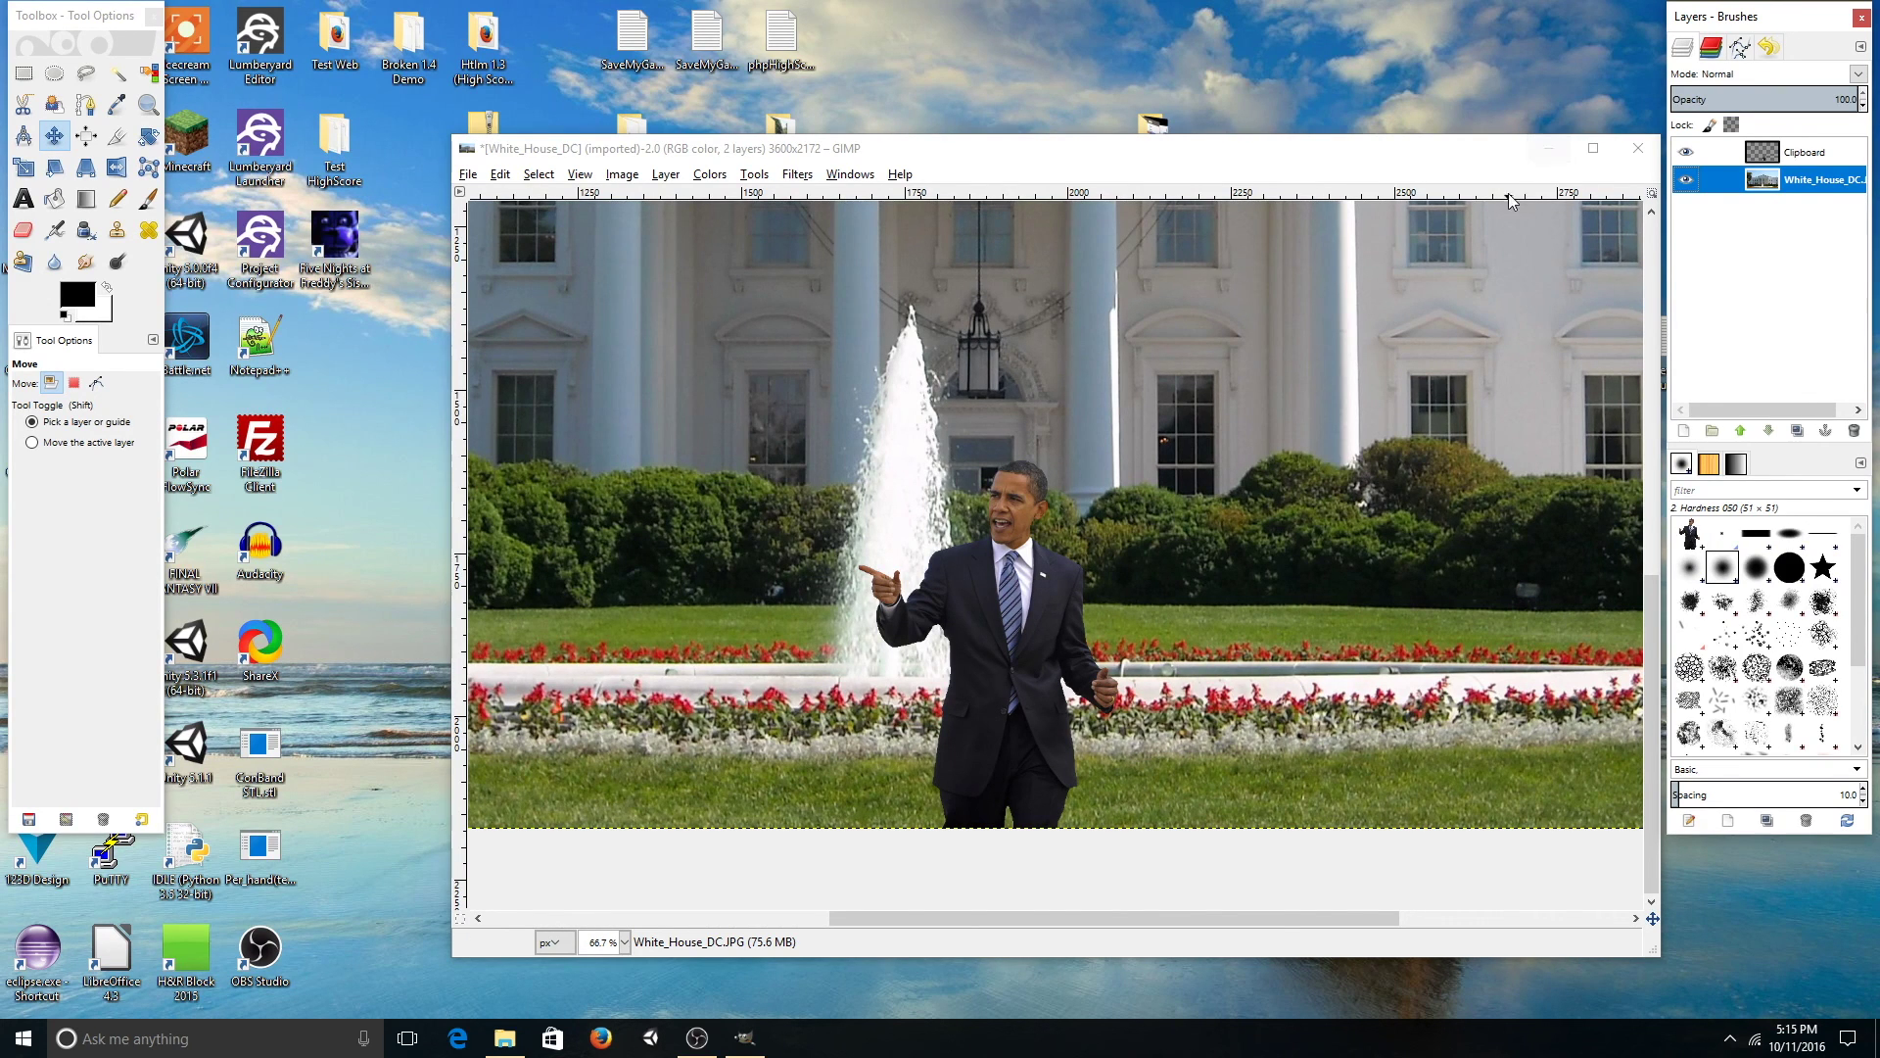
- Bring the OBS Studio window to the front from the taskbar
left_click(698, 1038)
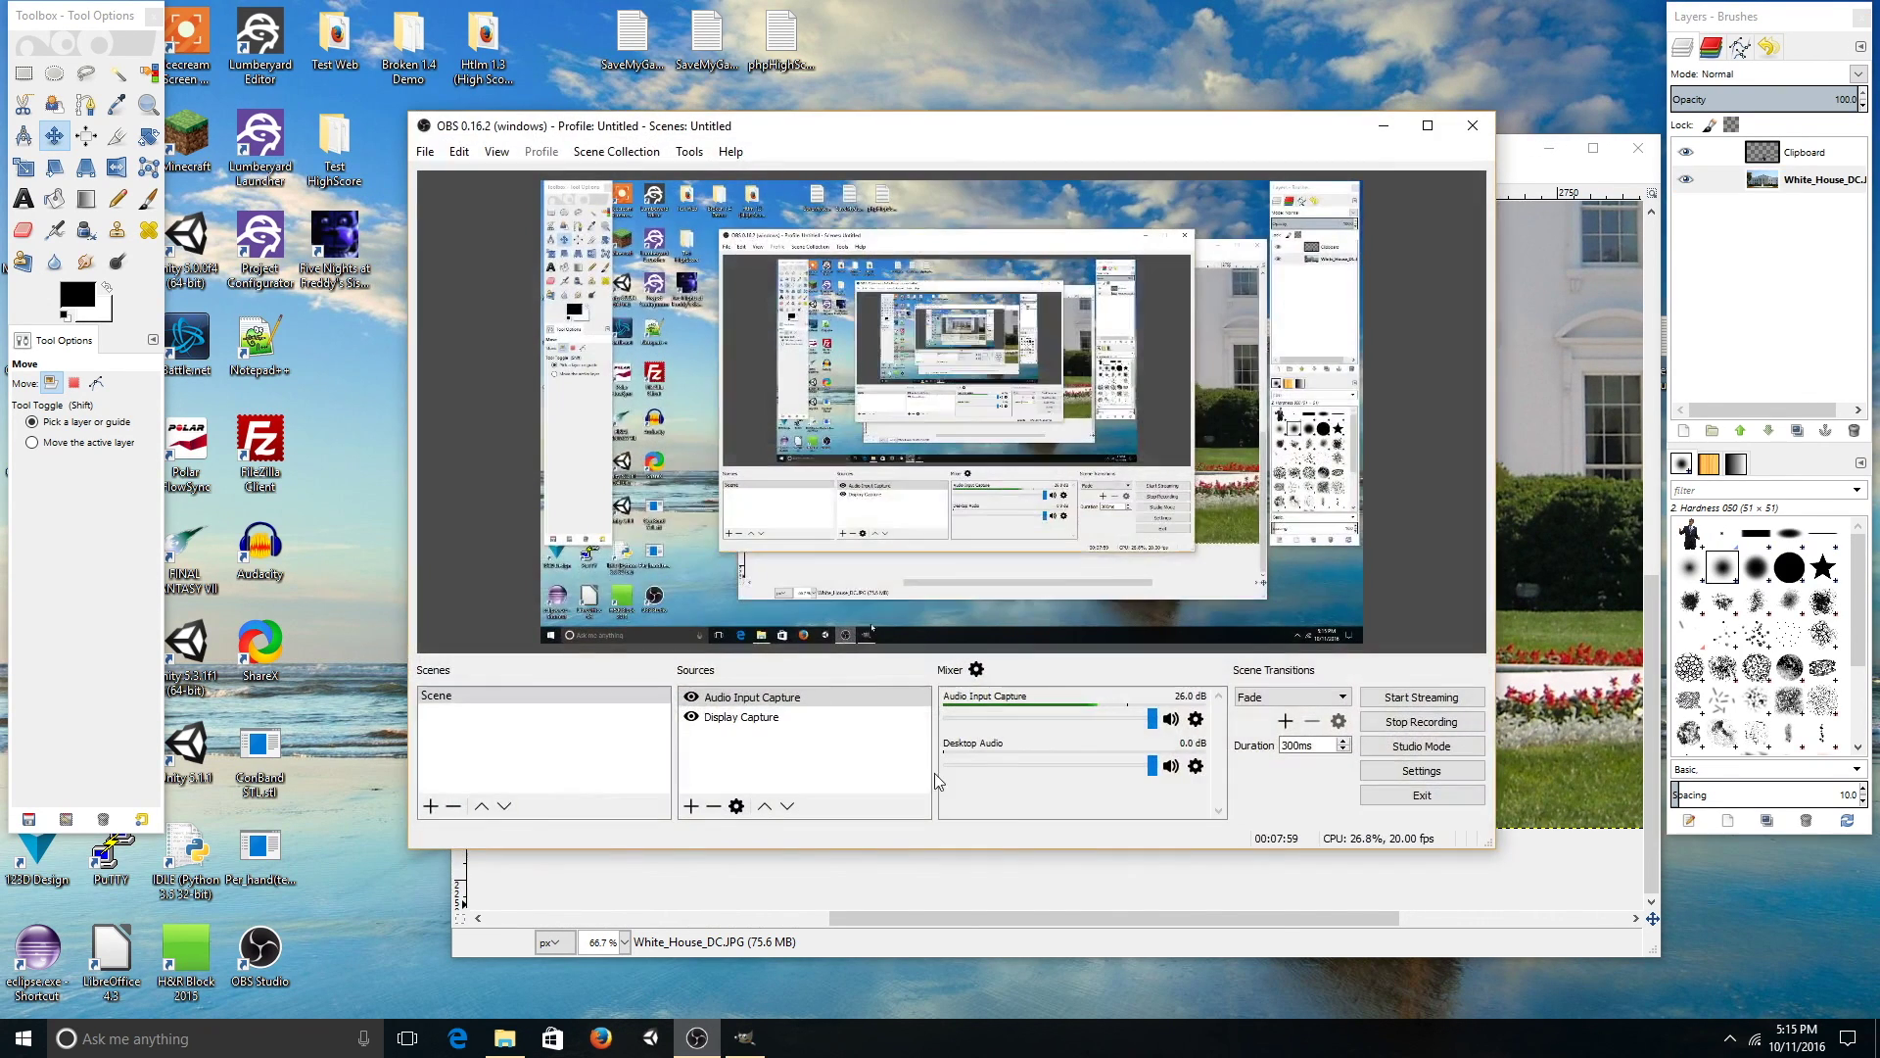